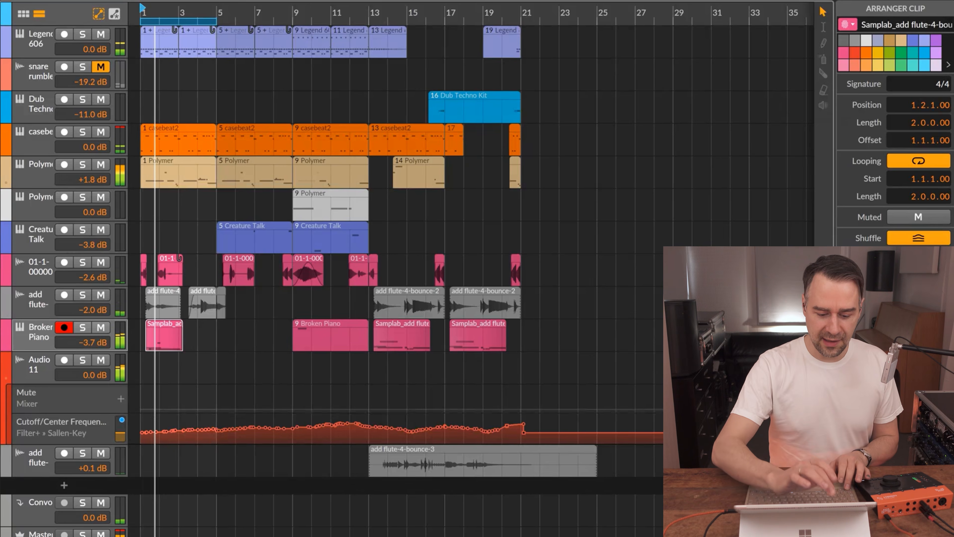
Loop playback over the casebeat2 clip that starts at bar 5.
{"action": "left_click", "coordinate": [254, 129]}
{"action": "key", "text": "ctrl+l"}
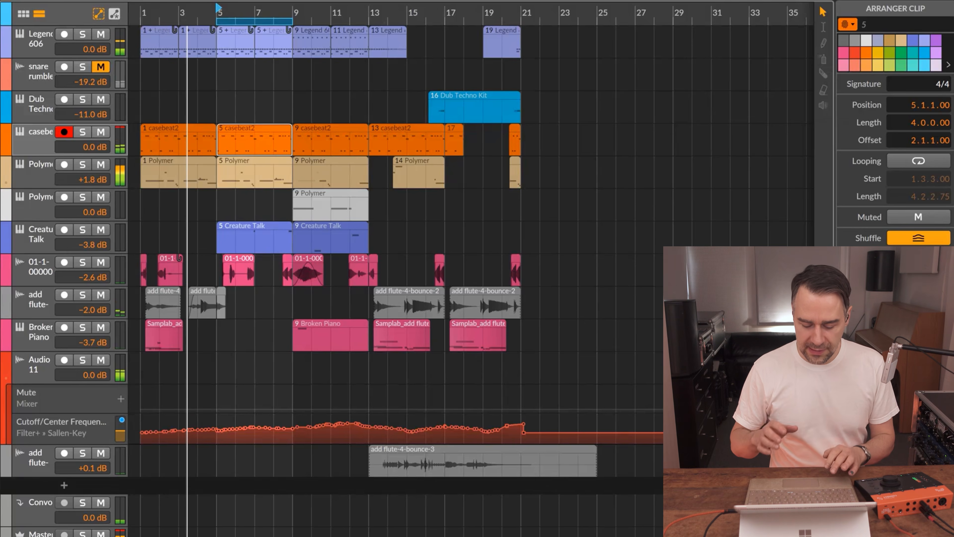
Replace the Filter+ on the Master track with a Peak Limiter.
{"action": "key", "text": "alt+2"}
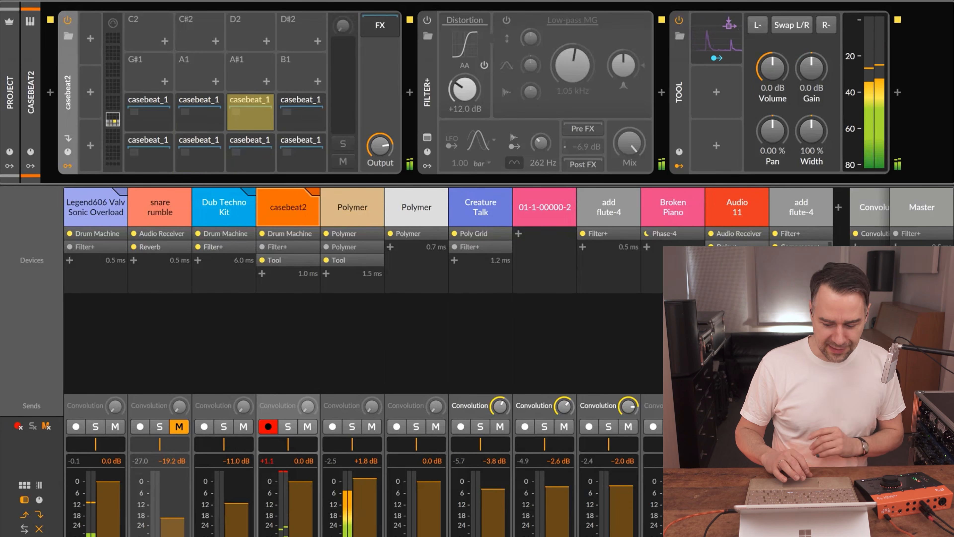
{"action": "left_click", "coordinate": [921, 207]}
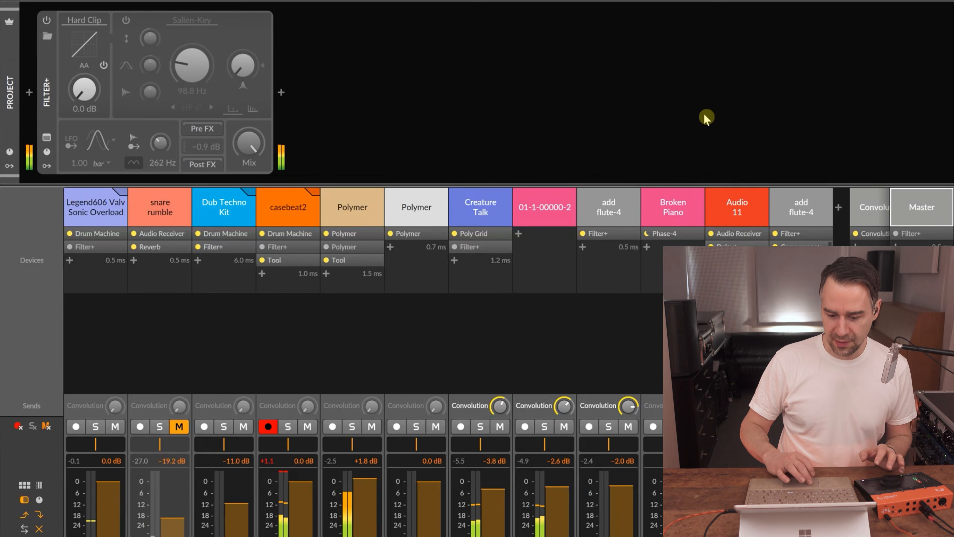
{"action": "key", "text": "Delete"}
{"action": "type", "text": "b"}
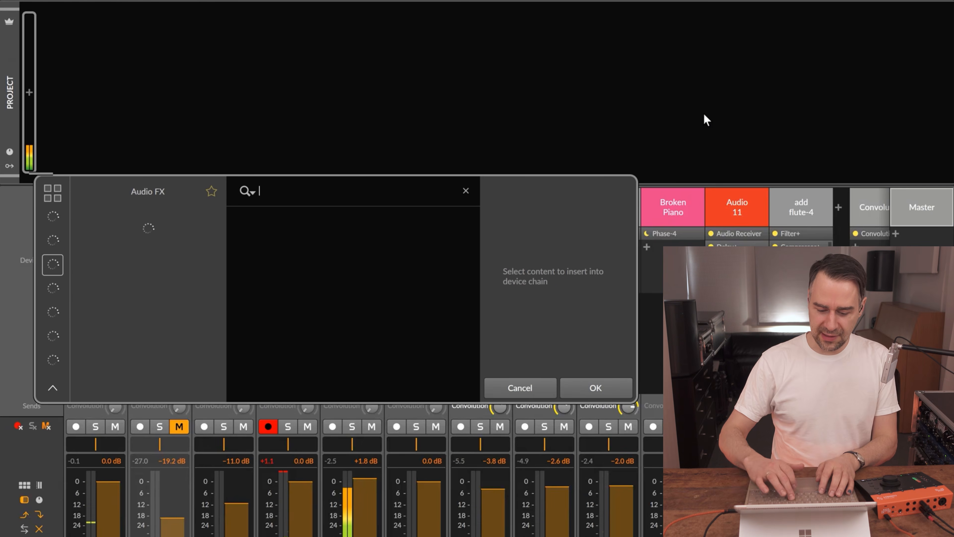
{"action": "type", "text": "li"}
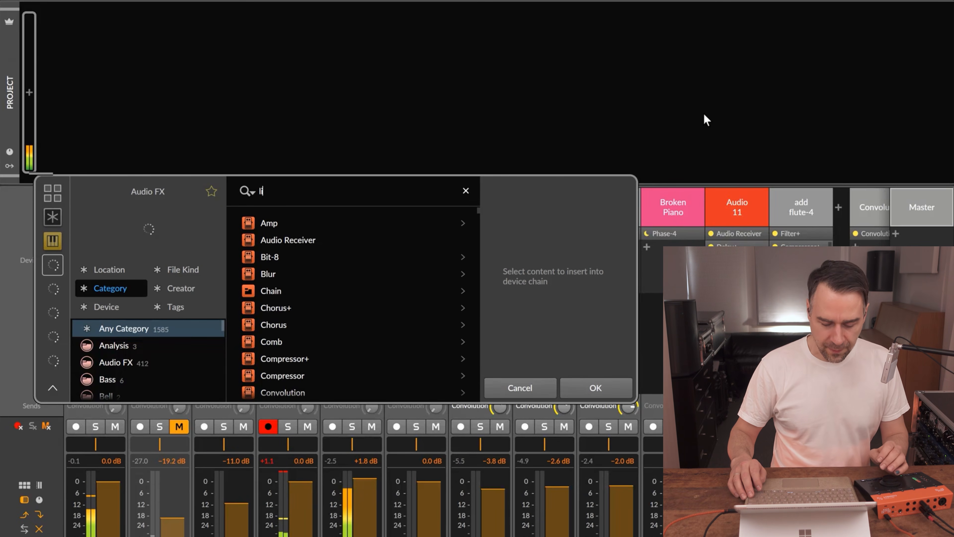
{"action": "type", "text": "mi"}
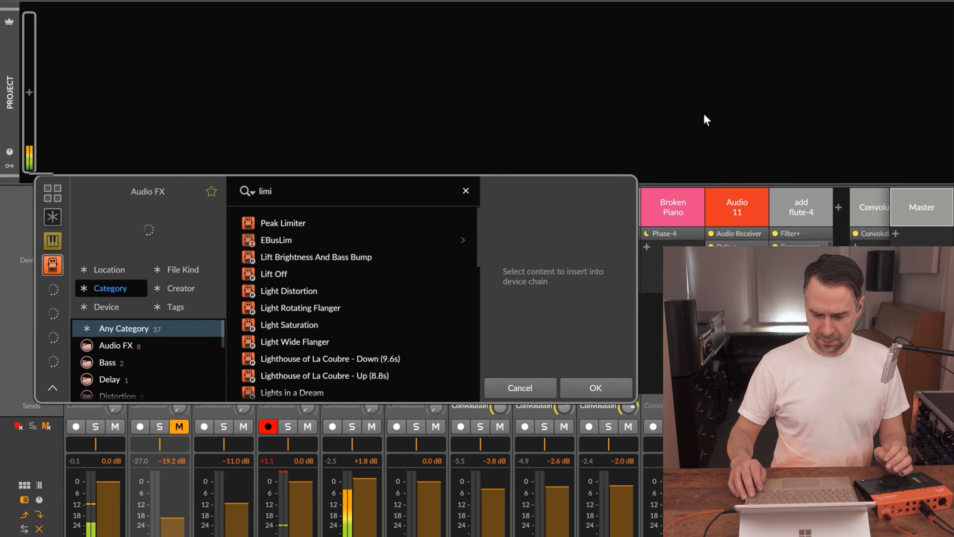
{"action": "key", "text": "Return"}
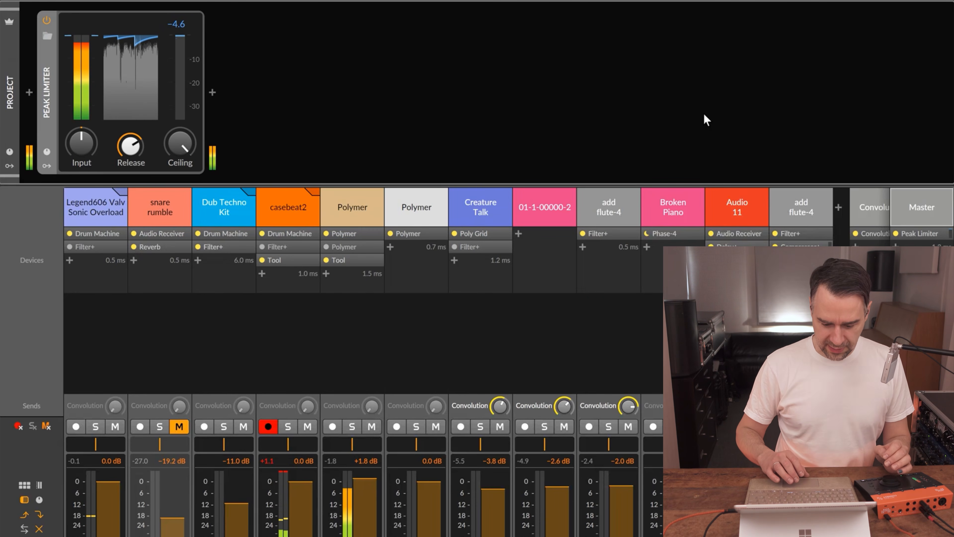
Audition the arrangement by looping the white Polymer clip at bar 9 and the section from bar 13 to bar 21.
{"action": "key", "text": "alt+1"}
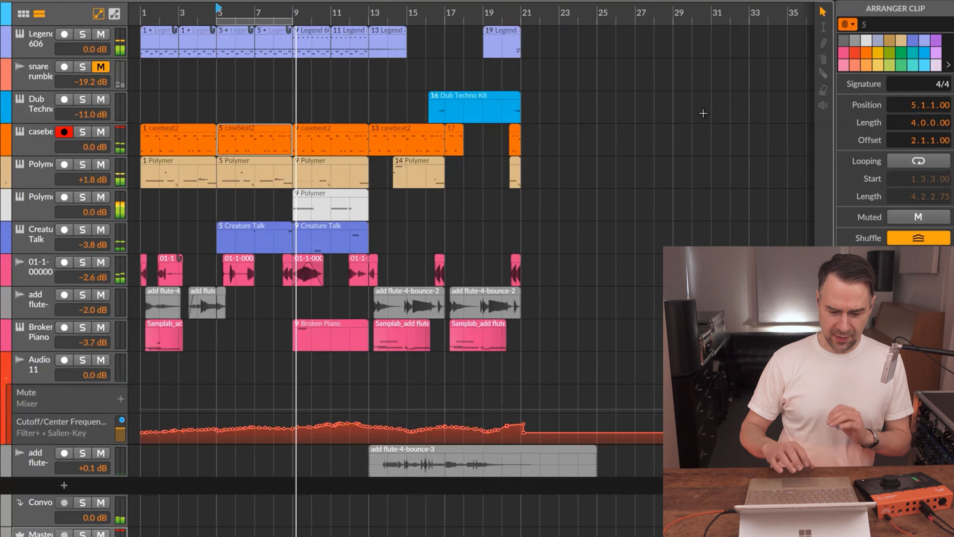
{"action": "left_click", "coordinate": [334, 199]}
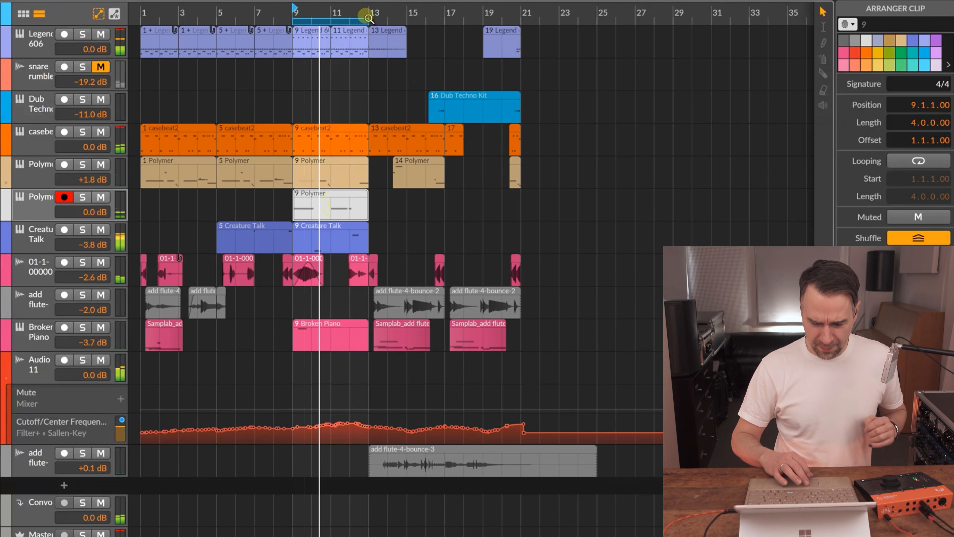
{"action": "left_click_drag", "start_coordinate": [374, 16], "coordinate": [520, 16]}
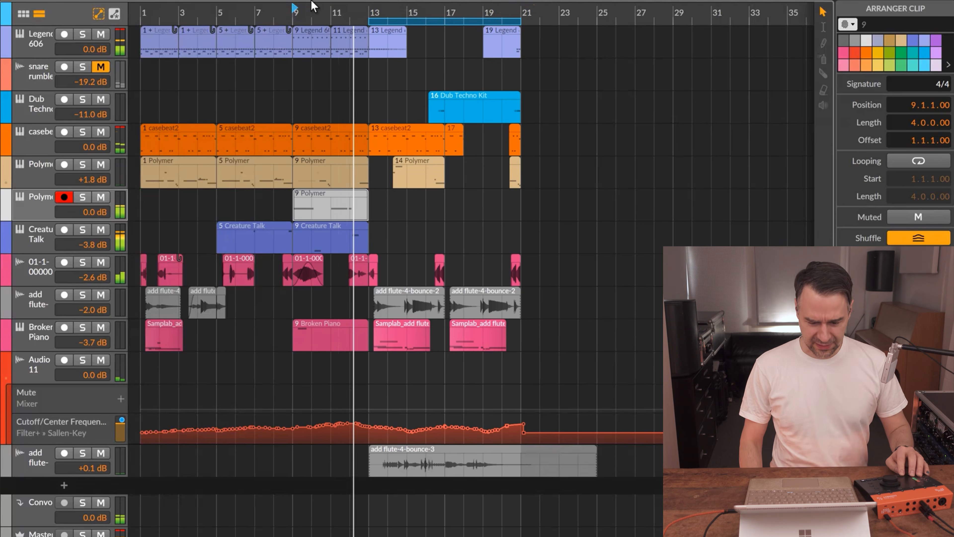
{"action": "key", "text": "alt+space"}
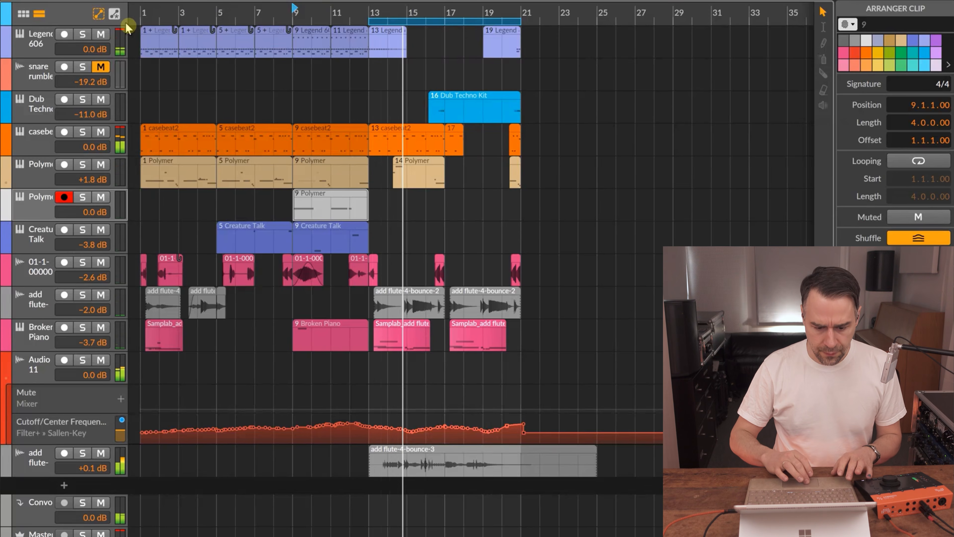
Loop the whole arrangement from bar 1 to bar 21 and unmute the snare rumble track.
{"action": "left_click_drag", "start_coordinate": [148, 11], "coordinate": [526, 32]}
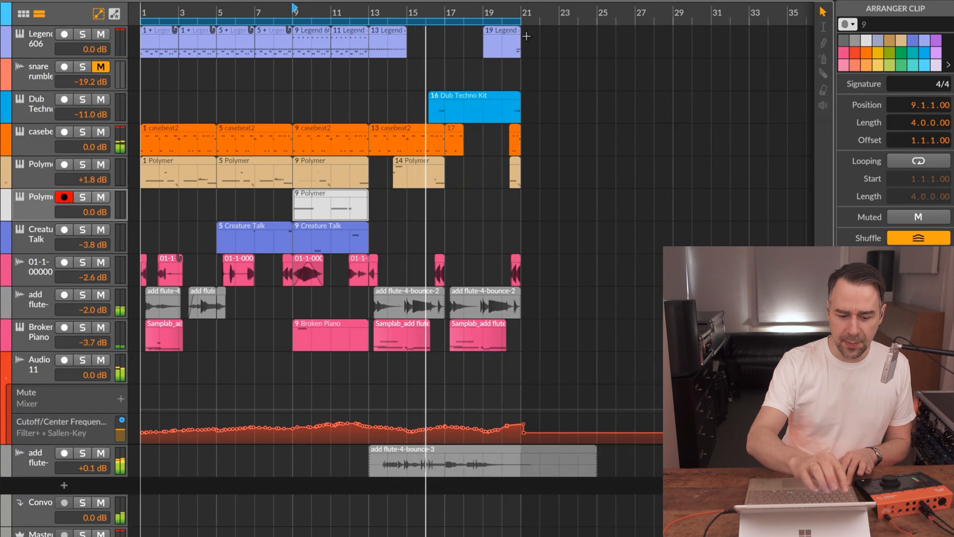
{"action": "left_click", "coordinate": [33, 80]}
{"action": "key", "text": "shift+m"}
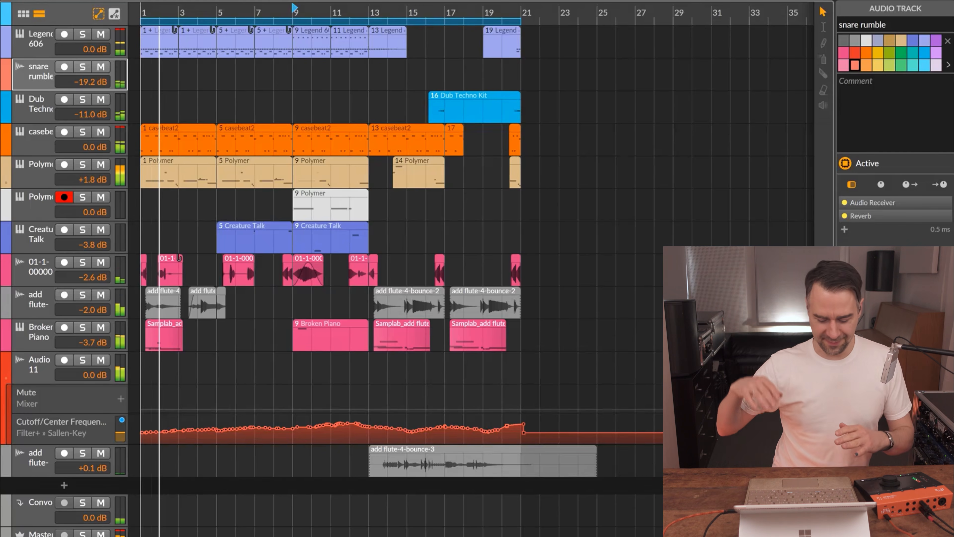
{"action": "key", "text": "m"}
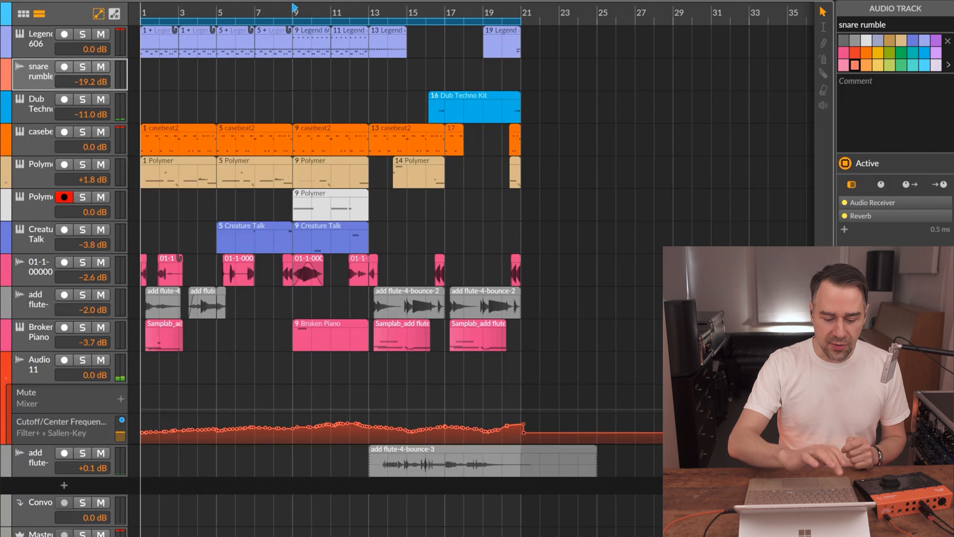
Solo the tan Polymer track, select its first clip at bar 1 and show the track's device chain.
{"action": "left_click", "coordinate": [35, 177]}
{"action": "left_click", "coordinate": [189, 195]}
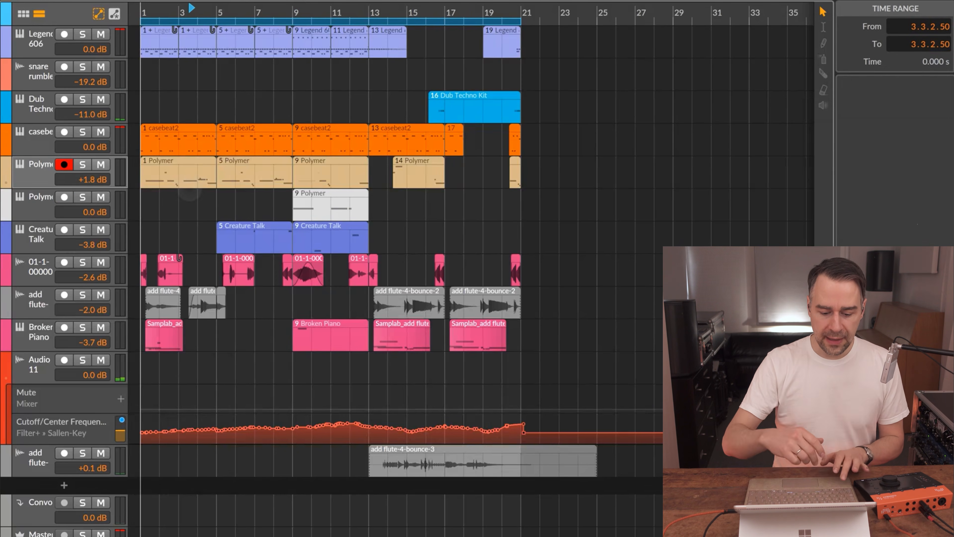
{"action": "left_click", "coordinate": [197, 161]}
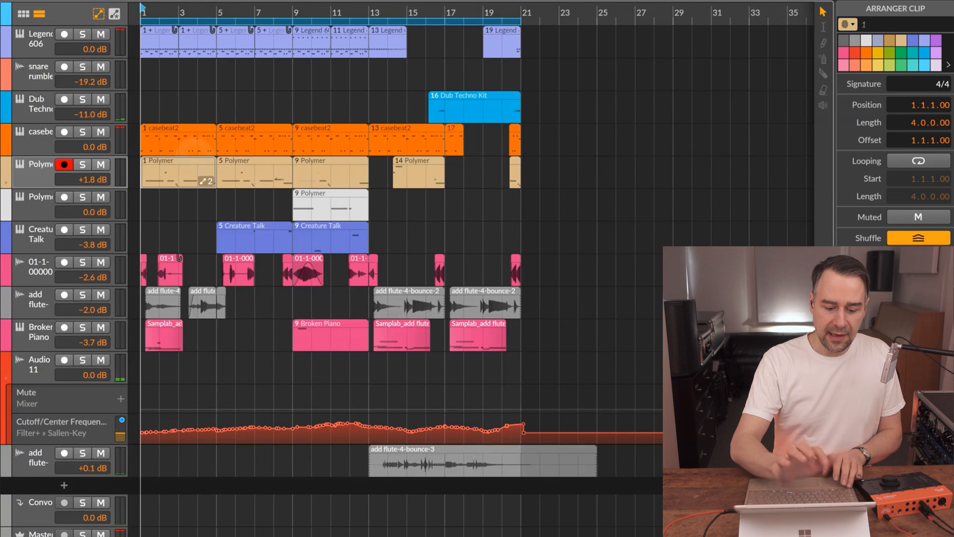
{"action": "key", "text": "alt+4"}
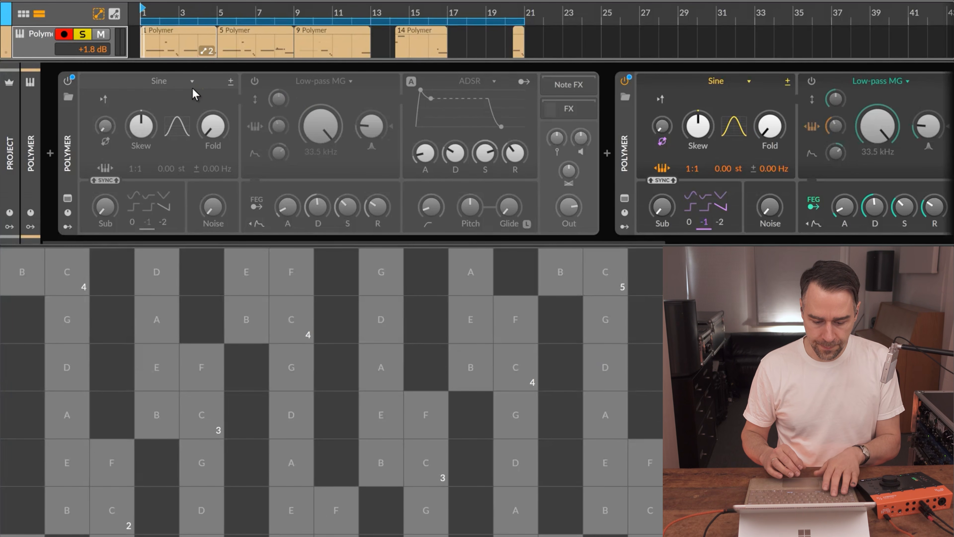
Play the soloed Polymer track while examining its two Polymer synths, the Tool device and the On/Off automation lanes.
{"action": "scroll", "coordinate": [605, 183], "scroll_direction": "right", "scroll_amount": 10}
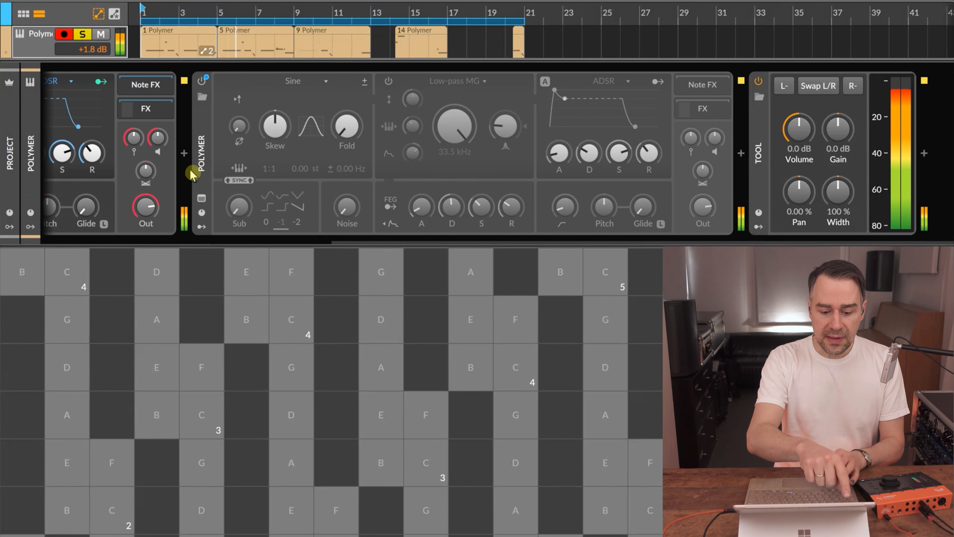
{"action": "key", "text": "d"}
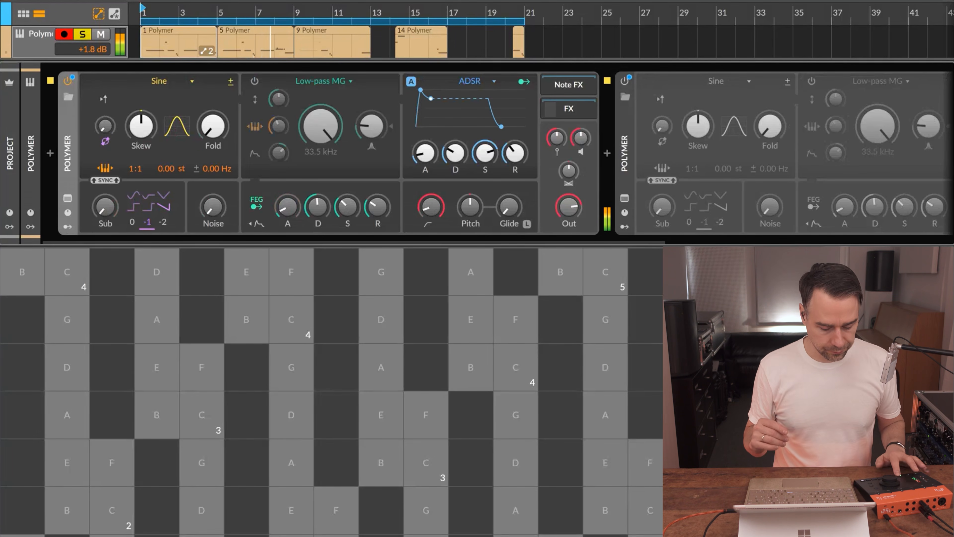
{"action": "key", "text": "space"}
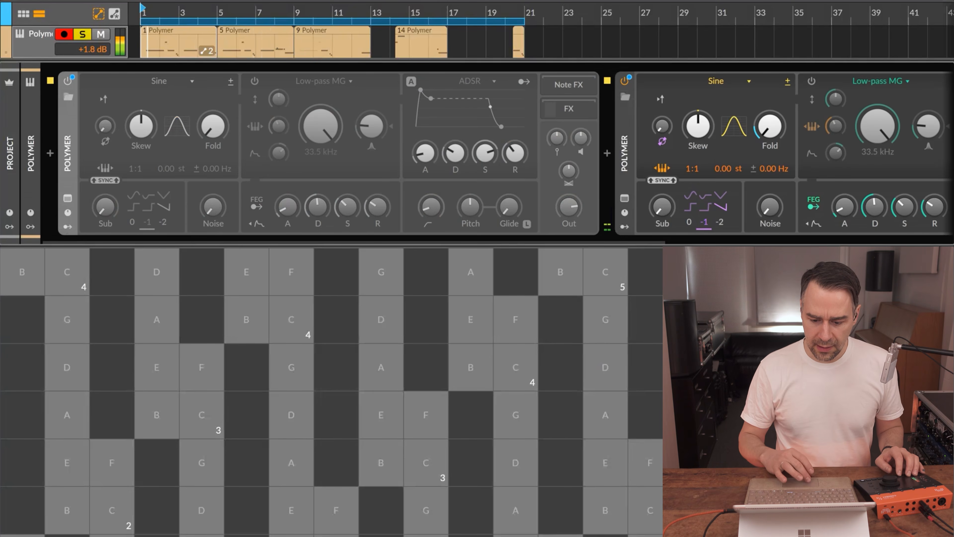
{"action": "left_click", "coordinate": [7, 54]}
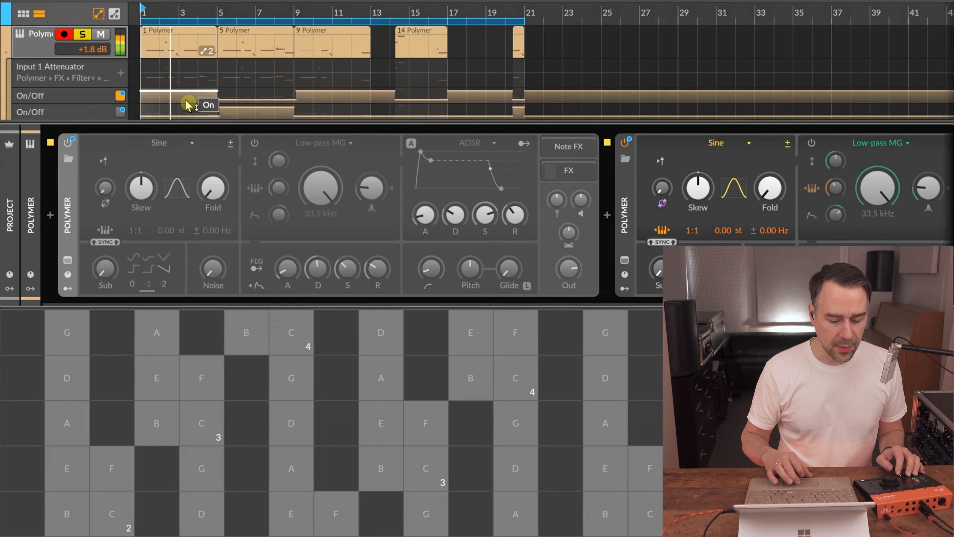
{"action": "key", "text": "space"}
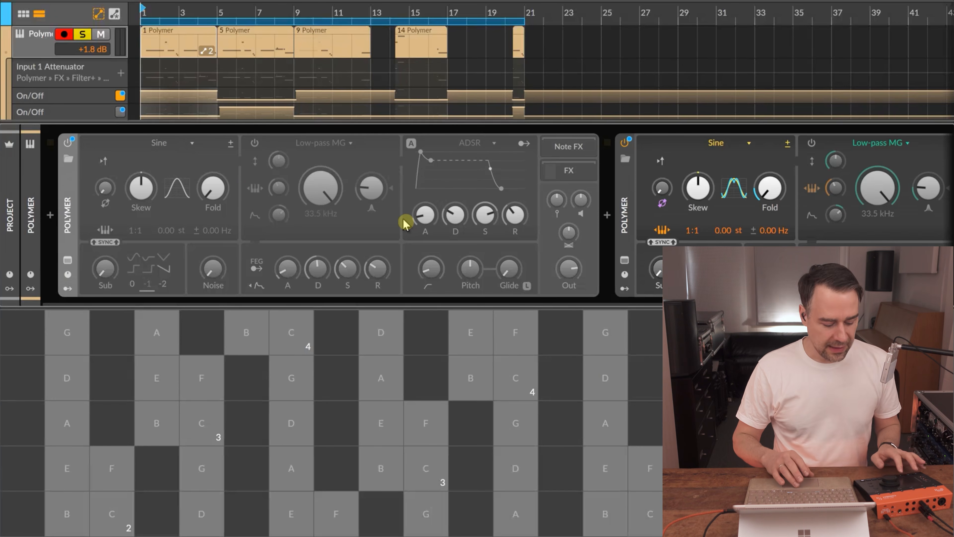
{"action": "key", "text": "space"}
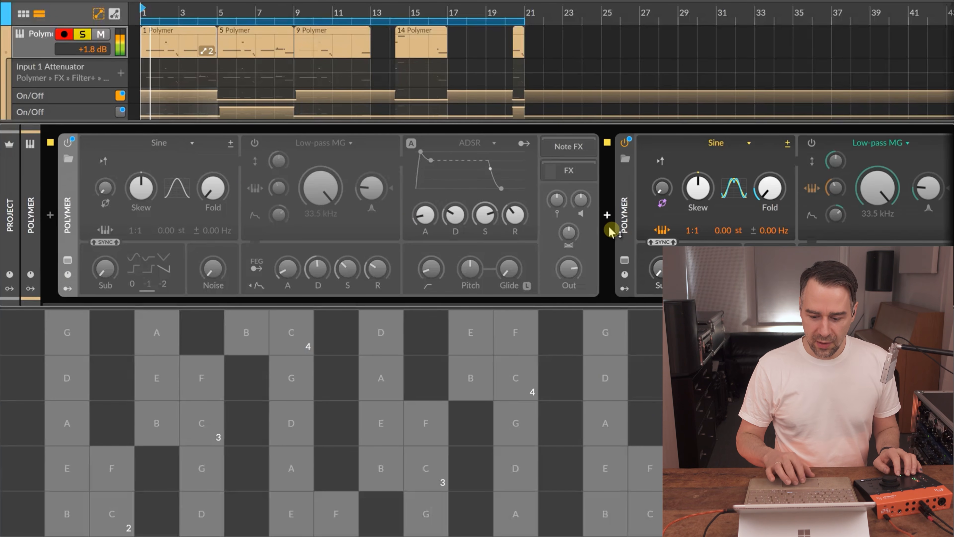
Open the second Polymer's FX chain, disable the Filter+ inside it and play the track.
{"action": "scroll", "coordinate": [609, 227], "scroll_direction": "right", "scroll_amount": 10}
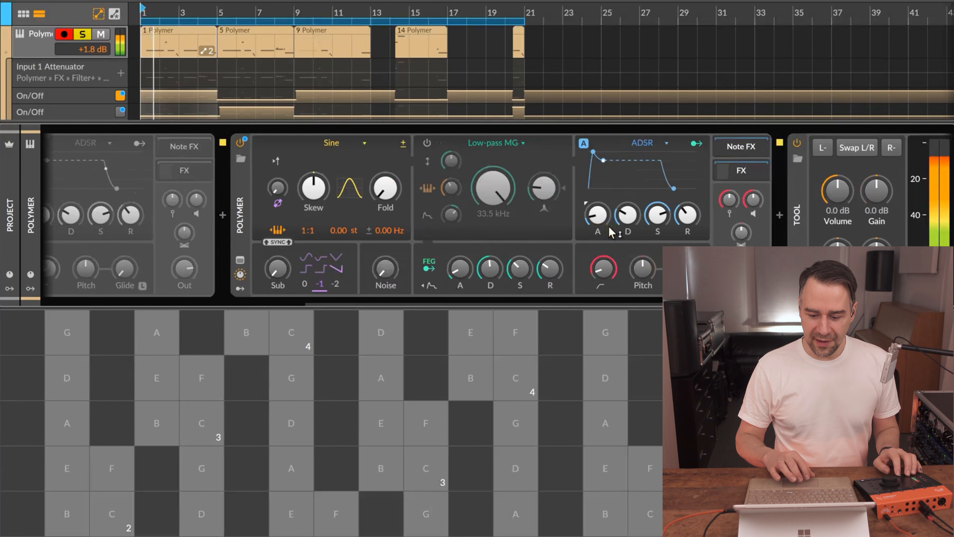
{"action": "left_click", "coordinate": [741, 171]}
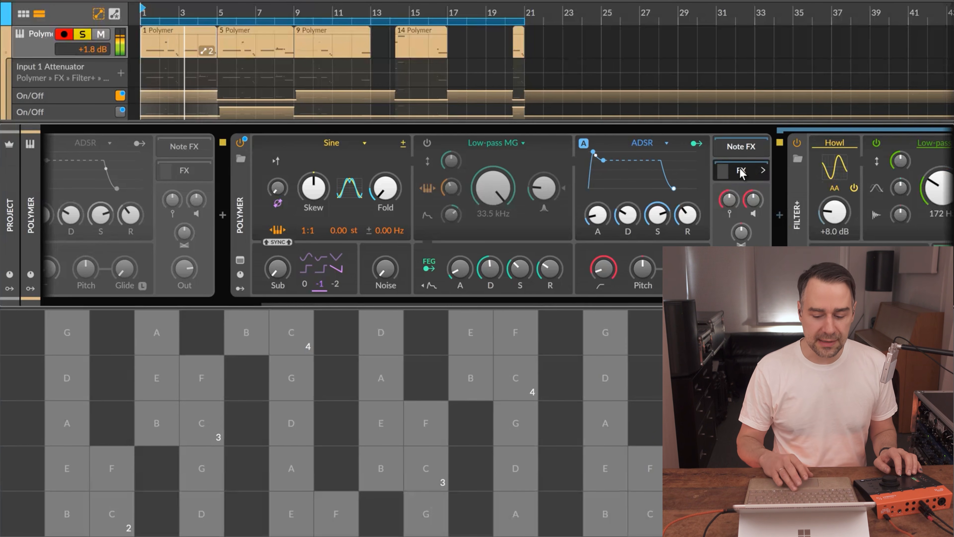
{"action": "scroll", "coordinate": [806, 197], "scroll_direction": "right", "scroll_amount": 8}
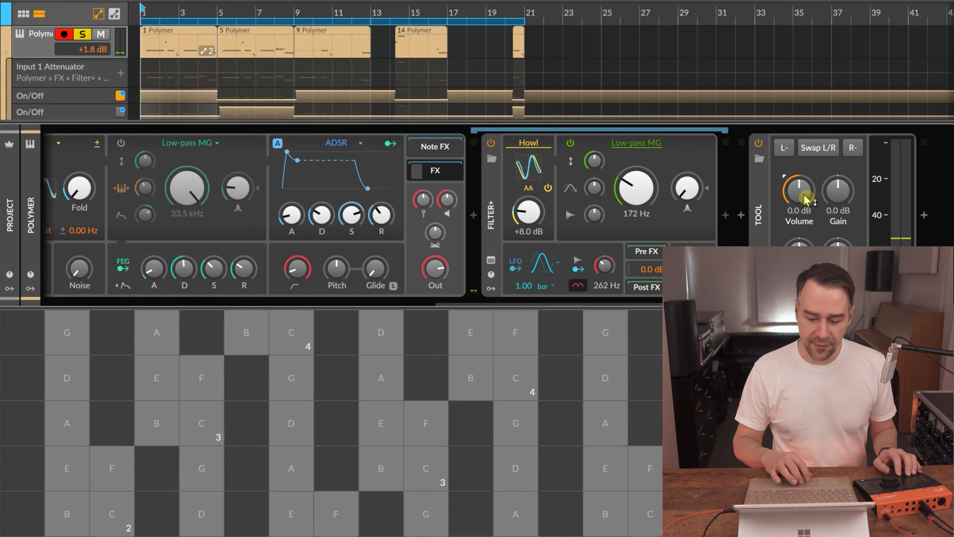
{"action": "left_click", "coordinate": [490, 144]}
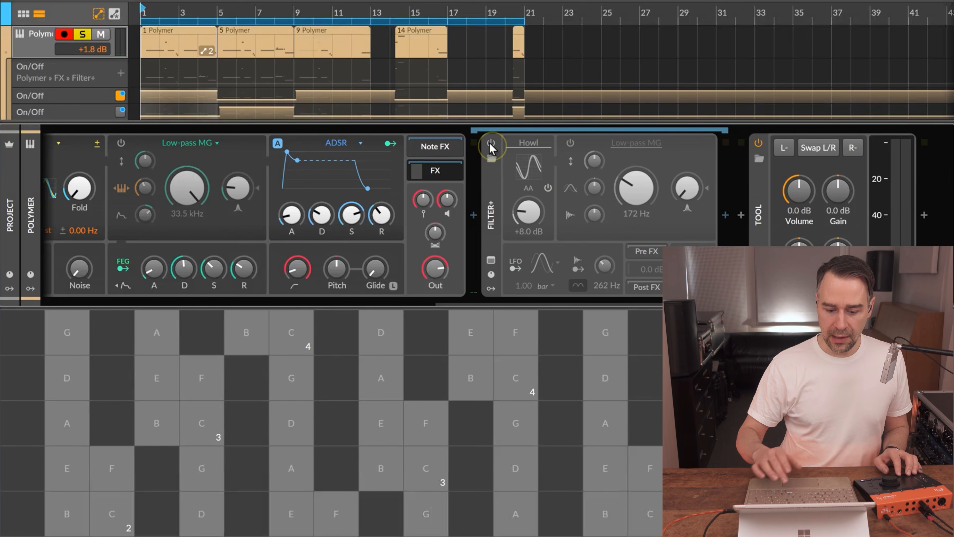
{"action": "key", "text": "space"}
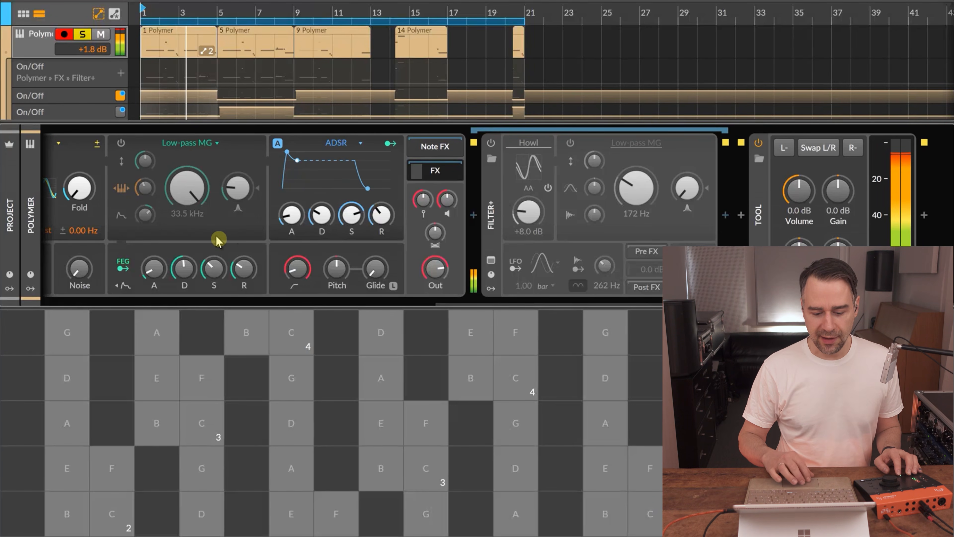
Examine the second Polymer's Sine oscillator, including its Skew and Fold controls and the list of available oscillators.
{"action": "scroll", "coordinate": [221, 241], "scroll_direction": "up", "scroll_amount": 5}
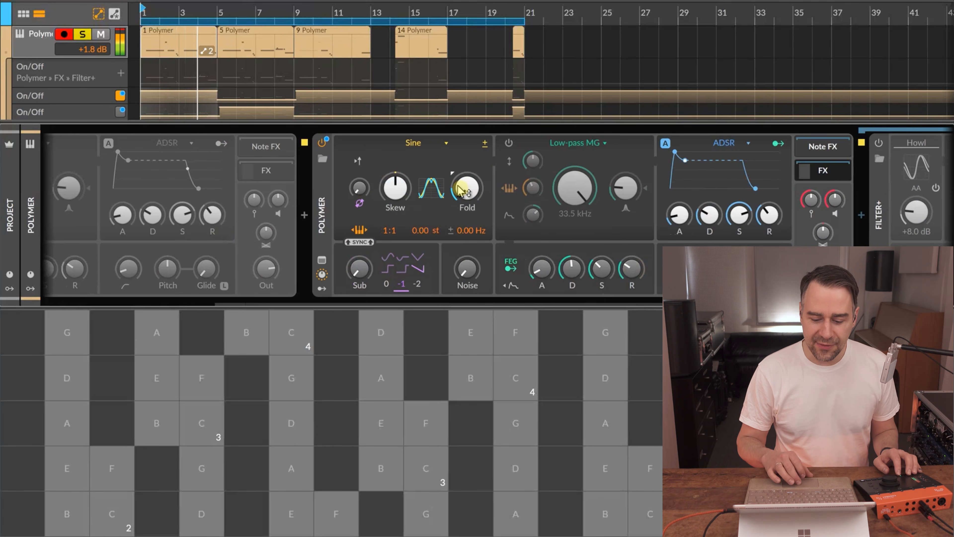
{"action": "key", "text": "space"}
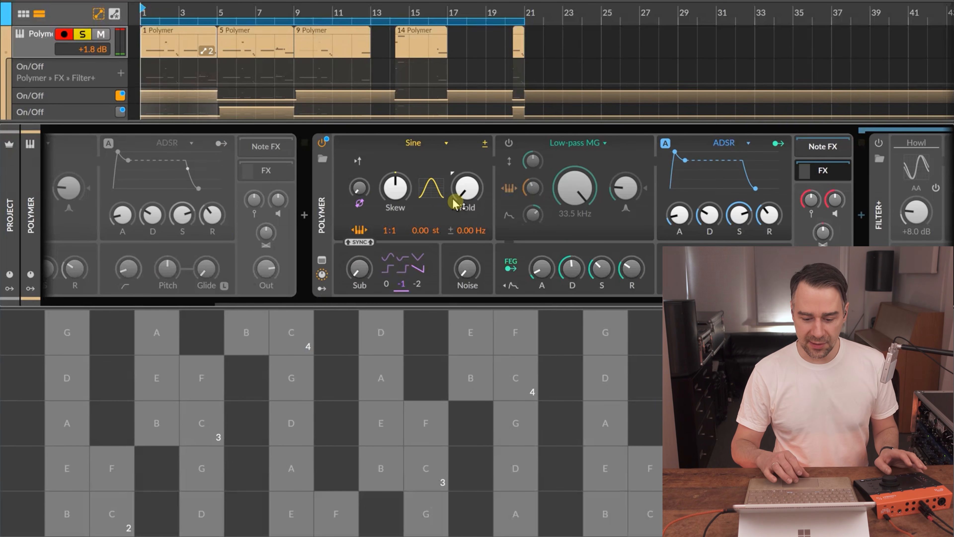
{"action": "left_click", "coordinate": [443, 144]}
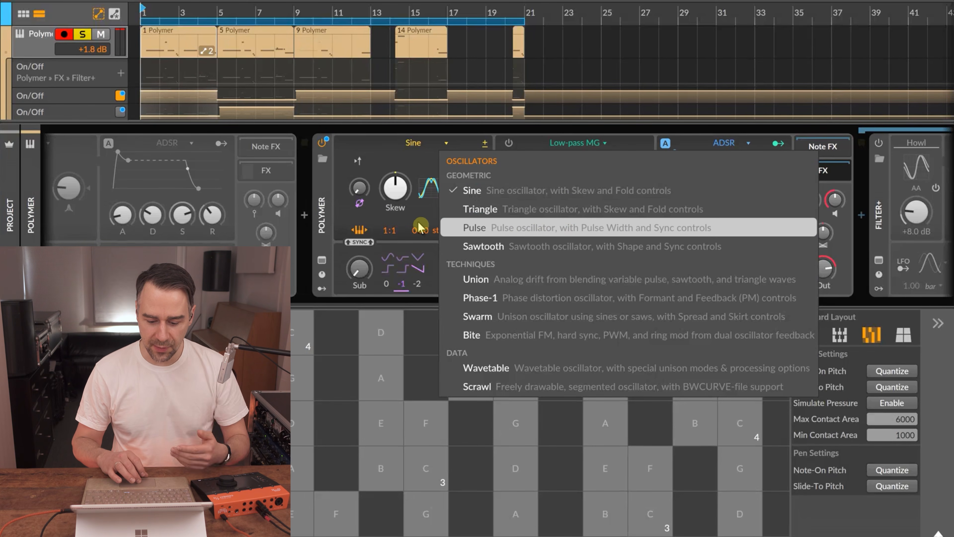
{"action": "left_click", "coordinate": [400, 227]}
{"action": "left_click", "coordinate": [396, 190]}
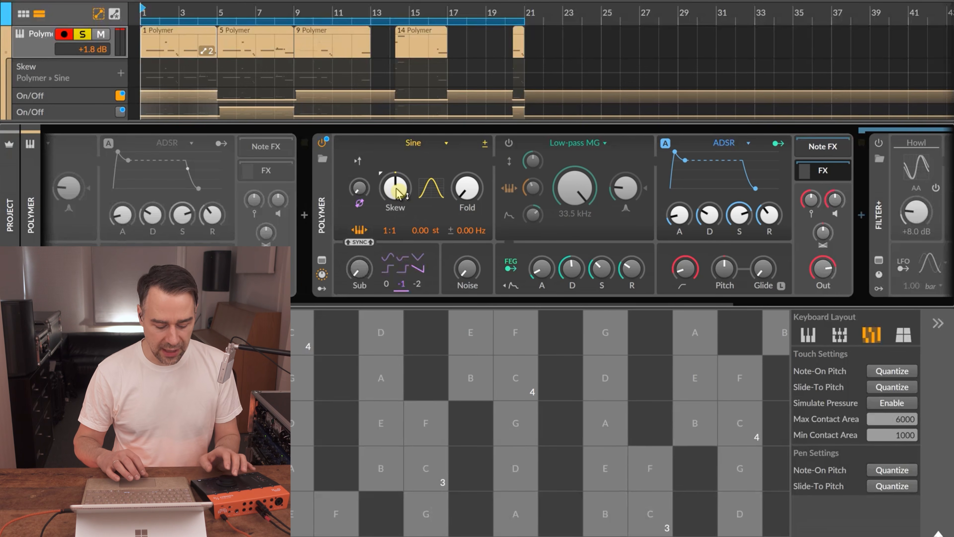
{"action": "scroll", "coordinate": [466, 189], "scroll_direction": "up", "scroll_amount": 5}
{"action": "scroll", "coordinate": [467, 189], "scroll_direction": "down", "scroll_amount": 5}
{"action": "scroll", "coordinate": [395, 190], "scroll_direction": "down", "scroll_amount": 2}
{"action": "scroll", "coordinate": [395, 190], "scroll_direction": "up", "scroll_amount": 2}
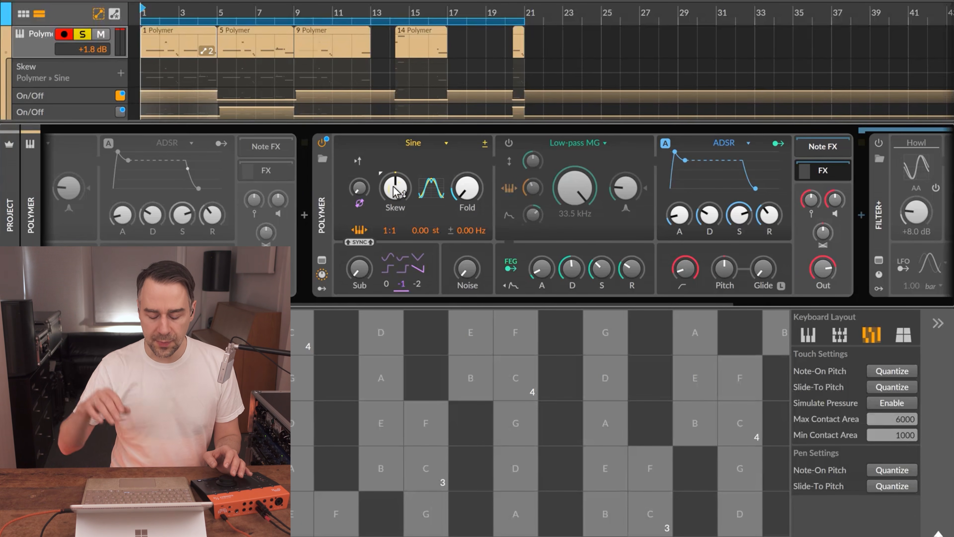
Show the second Polymer's modulators and open the Classic LFO's settings.
{"action": "left_click", "coordinate": [322, 288]}
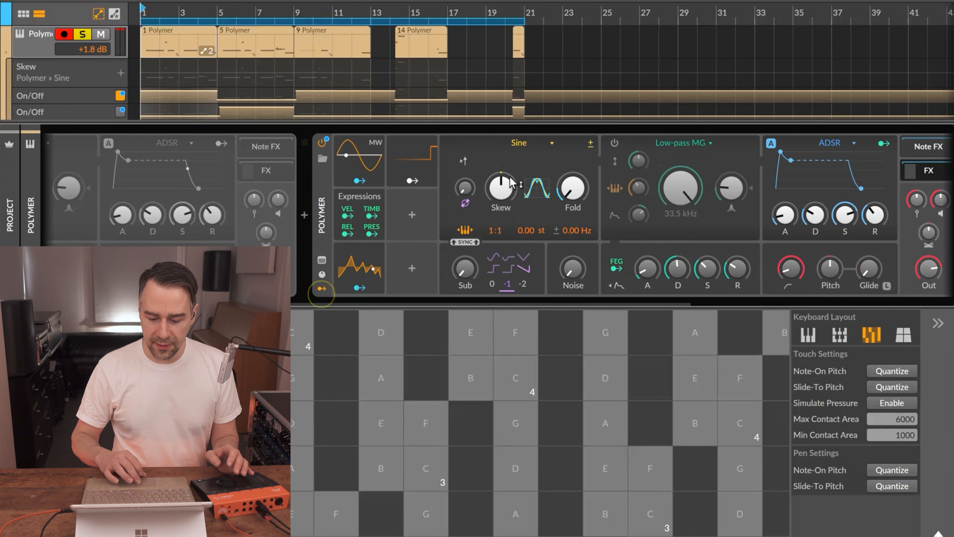
{"action": "left_click", "coordinate": [415, 161]}
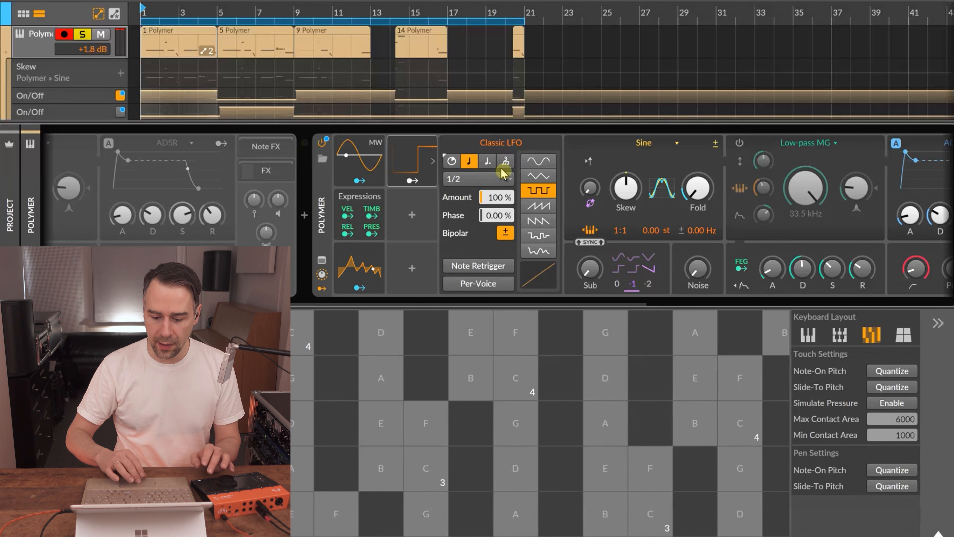
Try the Classic LFO at a 1/64 timebase and in free-running hertz mode, returning it to the note-synced 1/2 rate.
{"action": "left_click", "coordinate": [498, 181]}
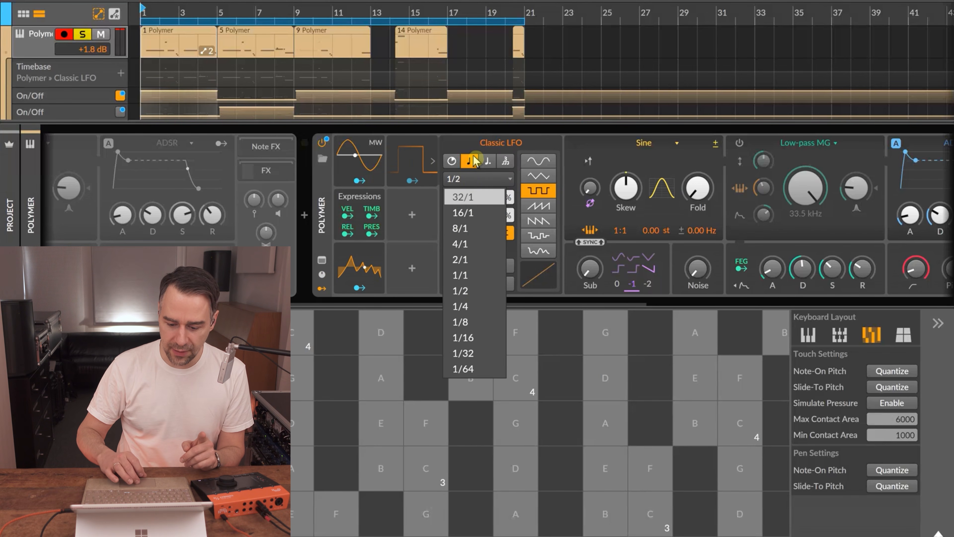
{"action": "left_click", "coordinate": [472, 178]}
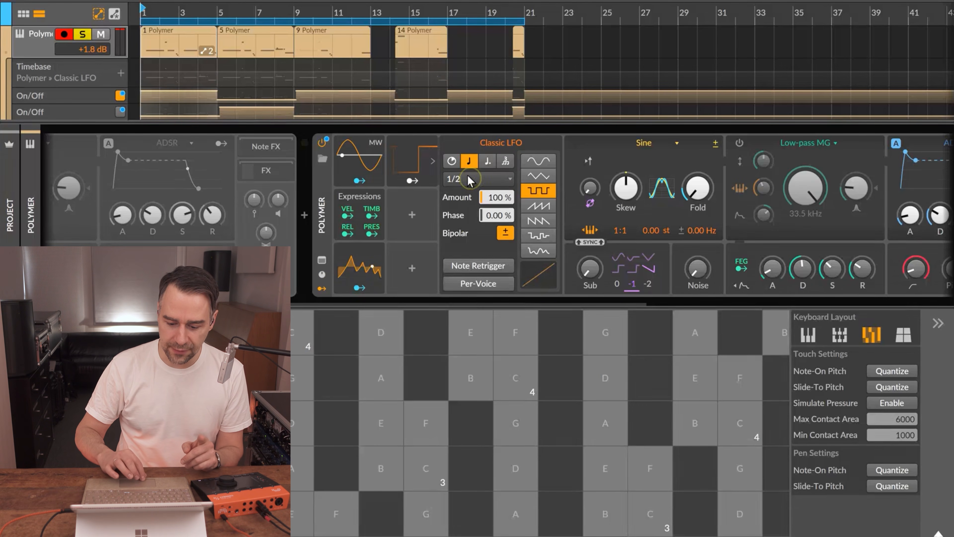
{"action": "left_click", "coordinate": [484, 180]}
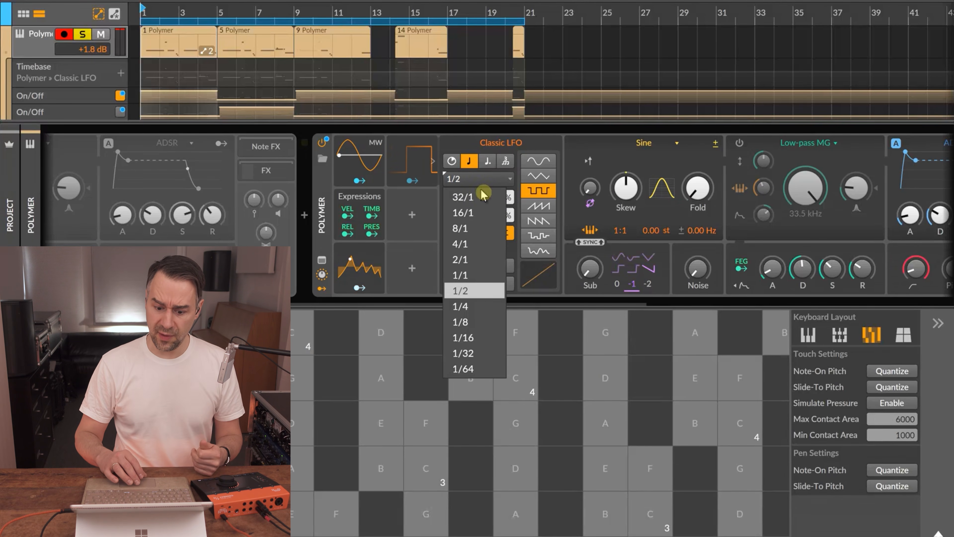
{"action": "left_click", "coordinate": [482, 371]}
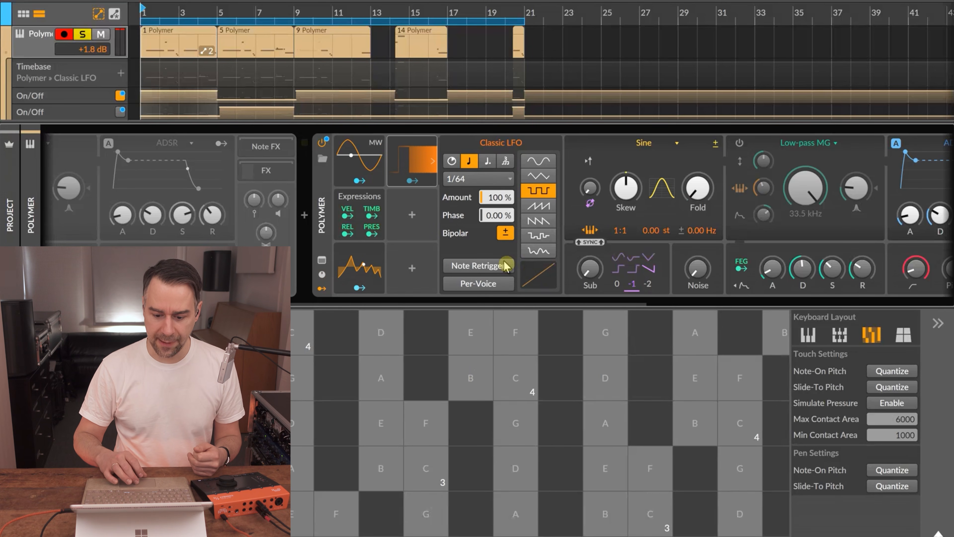
{"action": "left_click", "coordinate": [476, 179]}
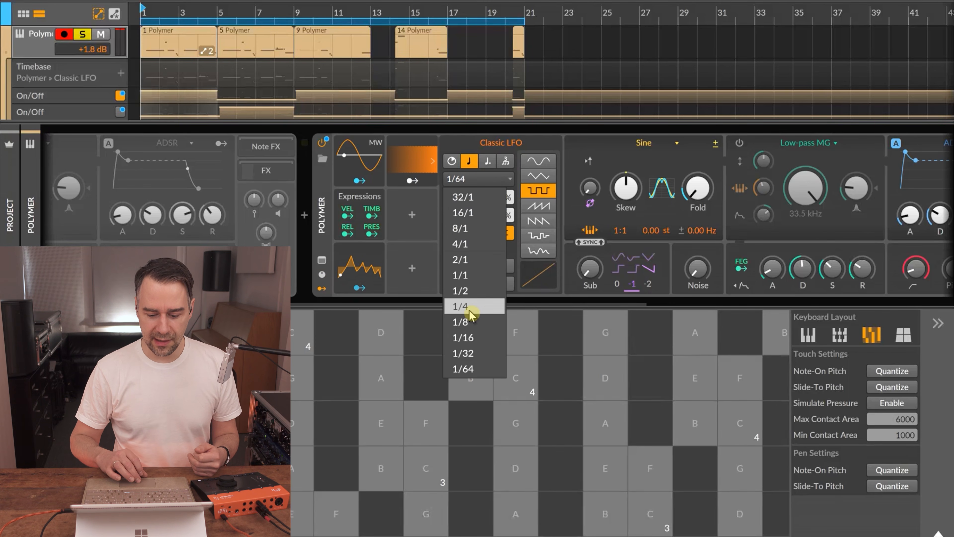
{"action": "left_click", "coordinate": [468, 291]}
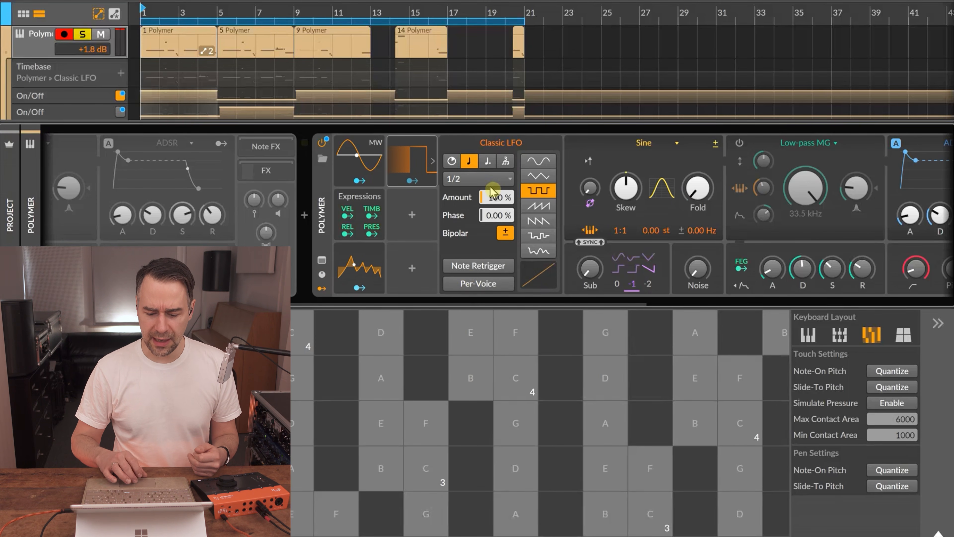
{"action": "left_click", "coordinate": [453, 162]}
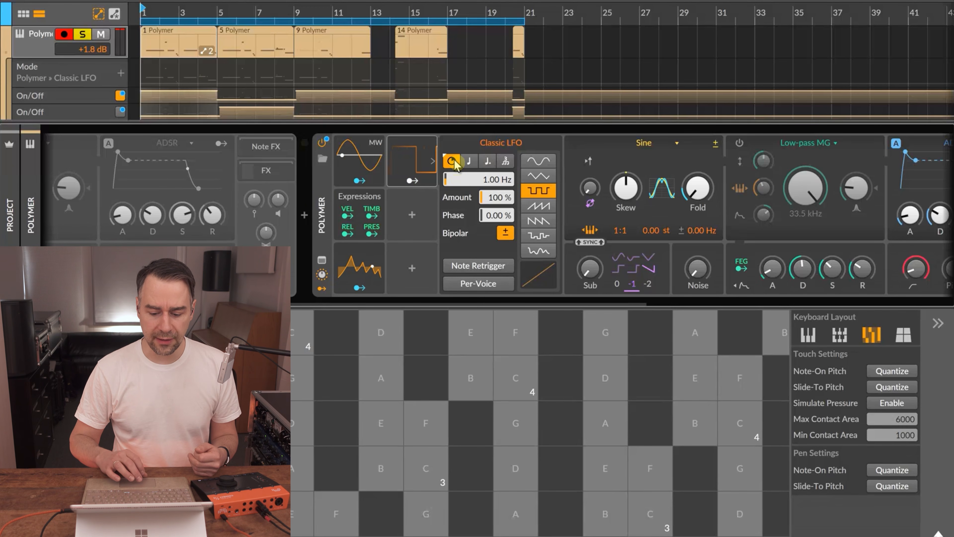
{"action": "left_click", "coordinate": [469, 161]}
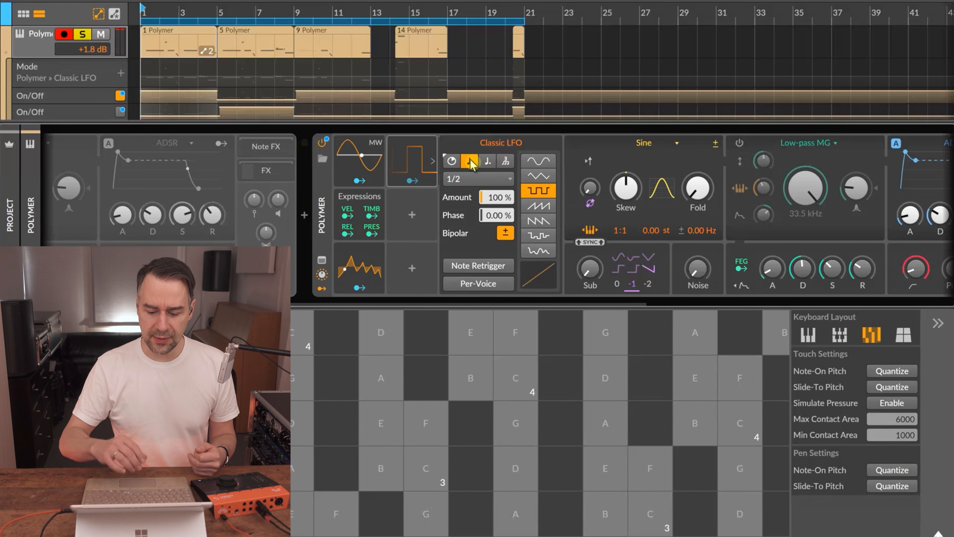
Show the Classic LFO's modulation routing to the oscillator's Fold and play the track.
{"action": "left_click", "coordinate": [416, 182]}
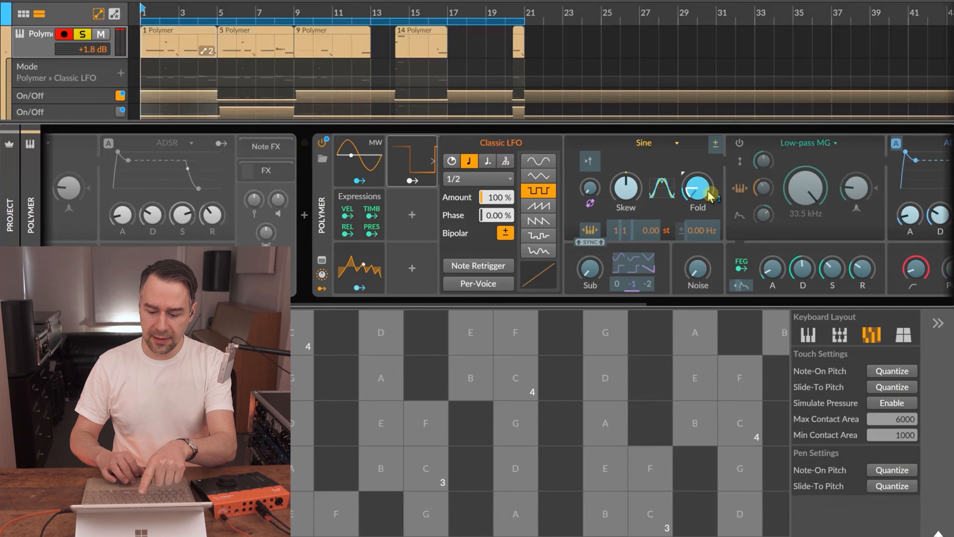
{"action": "left_click", "coordinate": [414, 183]}
{"action": "key", "text": "space"}
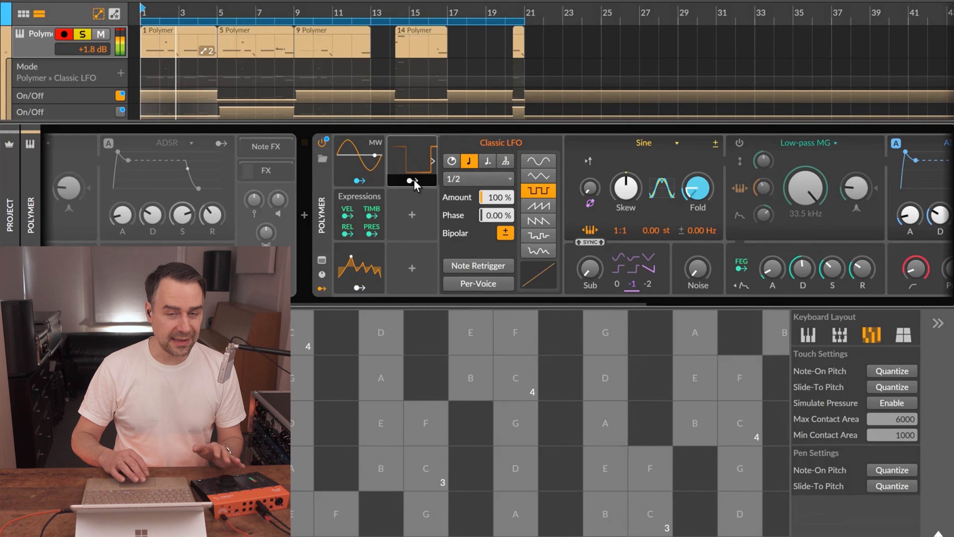
Show the second Polymer's FX chain and turn its Filter+ device back on.
{"action": "scroll", "coordinate": [427, 249], "scroll_direction": "right", "scroll_amount": 5}
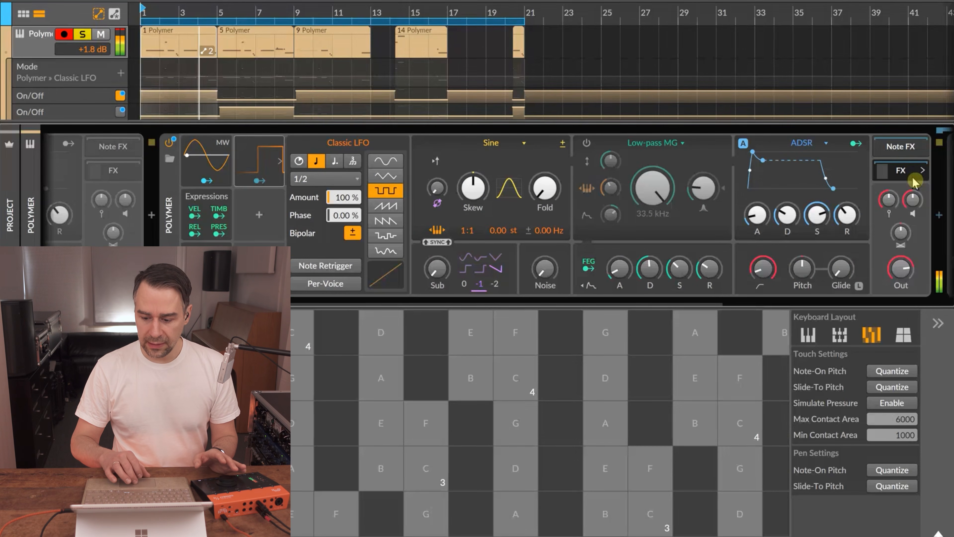
{"action": "left_click", "coordinate": [911, 173]}
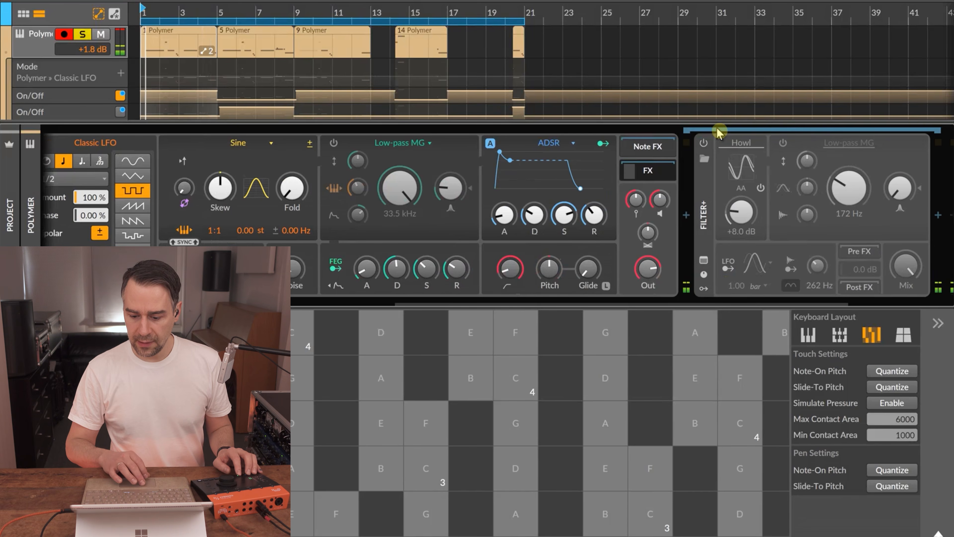
{"action": "left_click", "coordinate": [703, 142]}
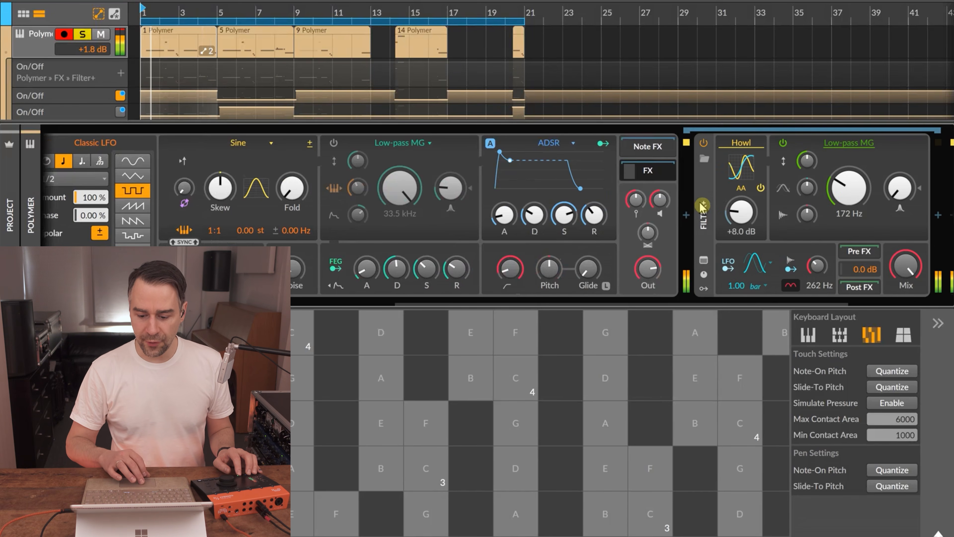
Examine the waveshaper and filter types available in Filter+ and the filter types offered in the second Polymer.
{"action": "left_click", "coordinate": [752, 146]}
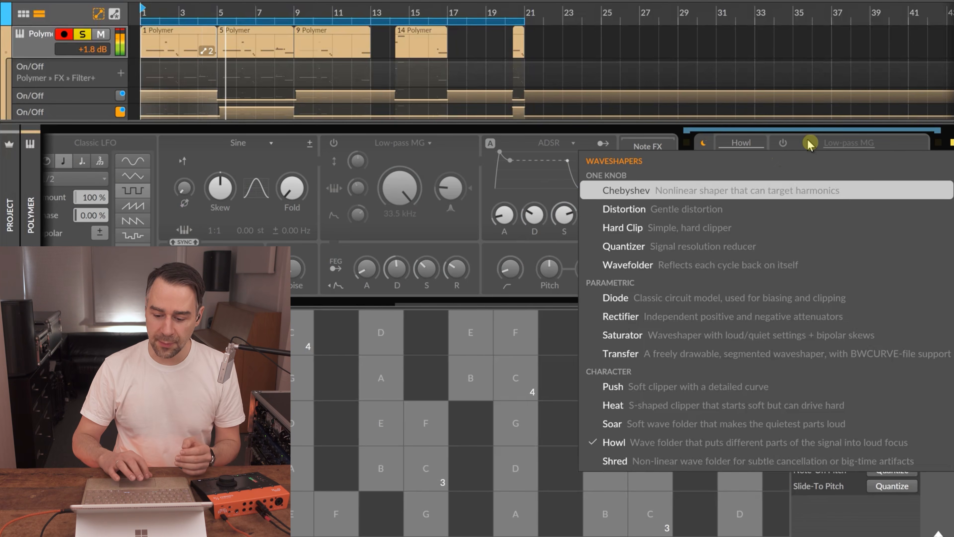
{"action": "left_click", "coordinate": [813, 143]}
{"action": "left_click", "coordinate": [838, 147]}
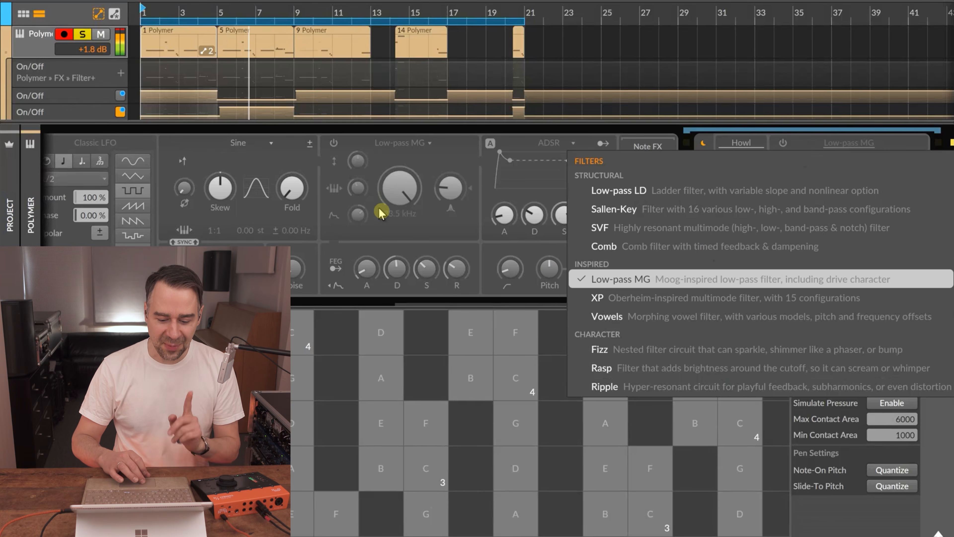
{"action": "left_click", "coordinate": [396, 226]}
{"action": "left_click", "coordinate": [402, 145]}
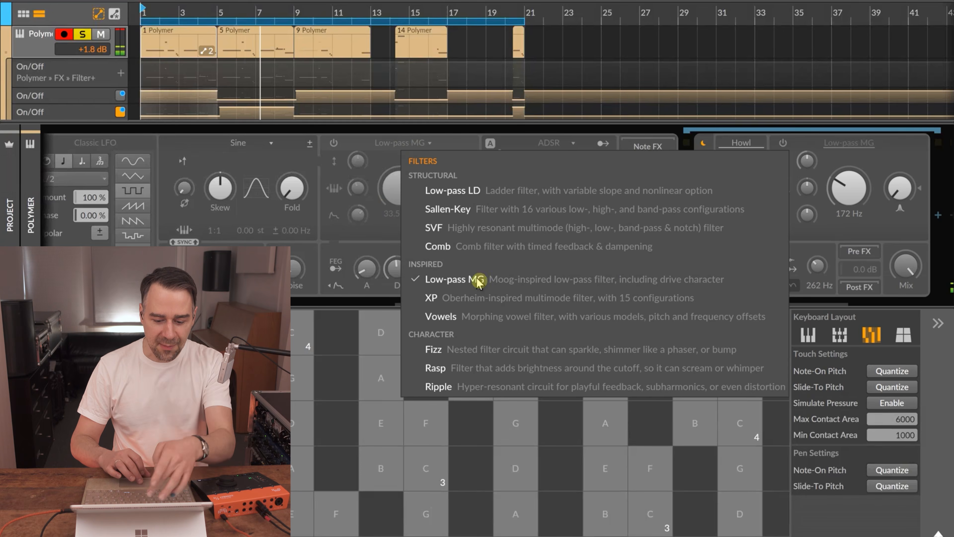
{"action": "left_click", "coordinate": [380, 236]}
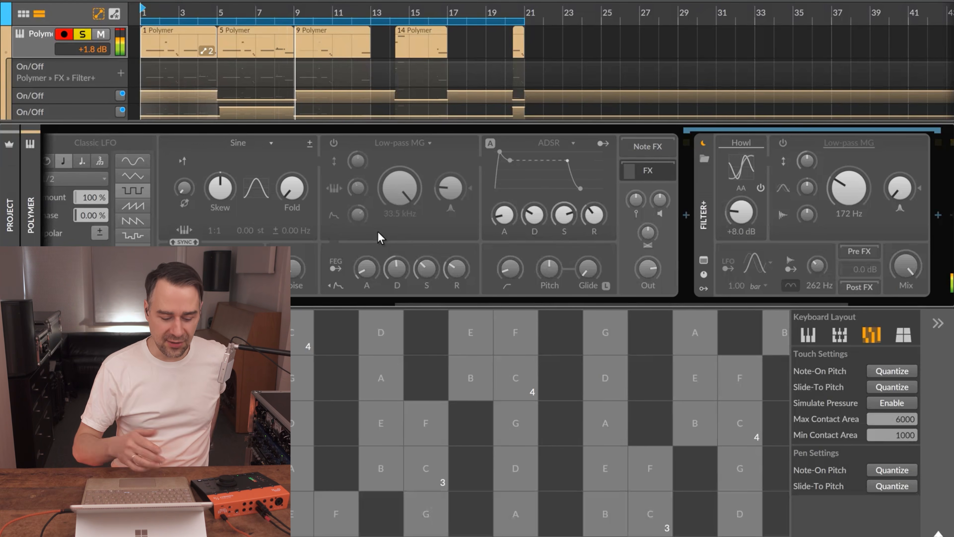
Restart playback, show the second Polymer's Curves modulator settings and examine the library of Periodic curves.
{"action": "key", "text": "space"}
{"action": "key", "text": "space"}
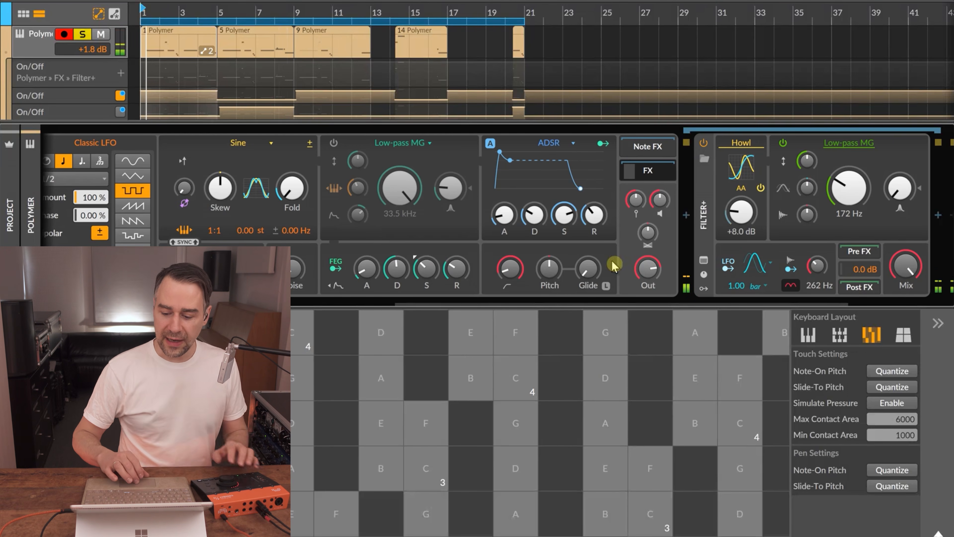
{"action": "left_click", "coordinate": [436, 244]}
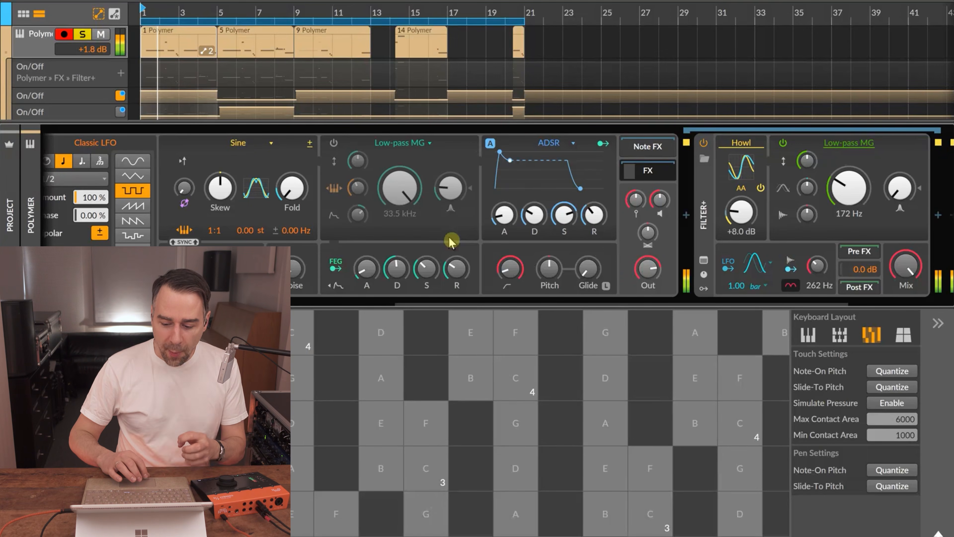
{"action": "scroll", "coordinate": [451, 242], "scroll_direction": "left", "scroll_amount": 5}
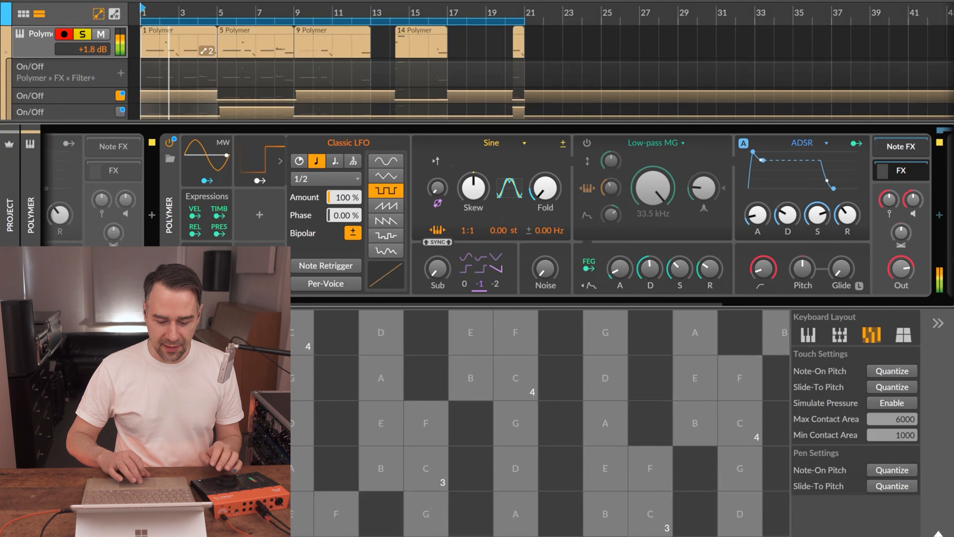
{"action": "left_click", "coordinate": [226, 162]}
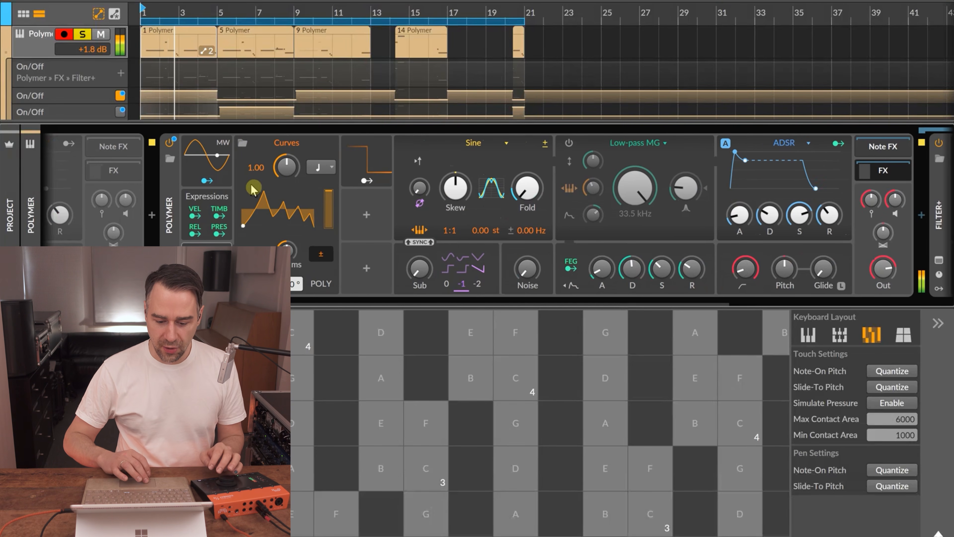
{"action": "left_click", "coordinate": [242, 143]}
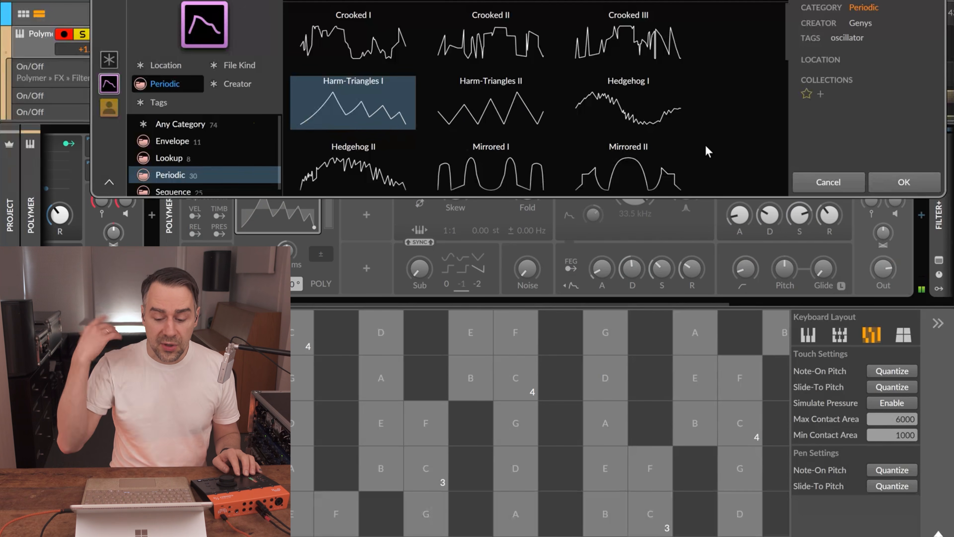
{"action": "left_click", "coordinate": [828, 182]}
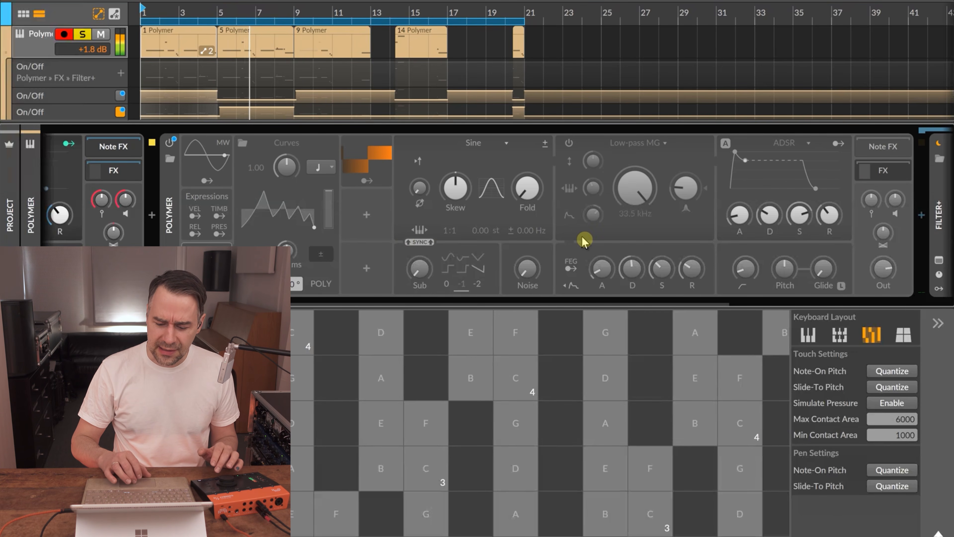
Review the Filter+ and Tool devices and compare the first Polymer with the second.
{"action": "scroll", "coordinate": [580, 241], "scroll_direction": "right", "scroll_amount": 5}
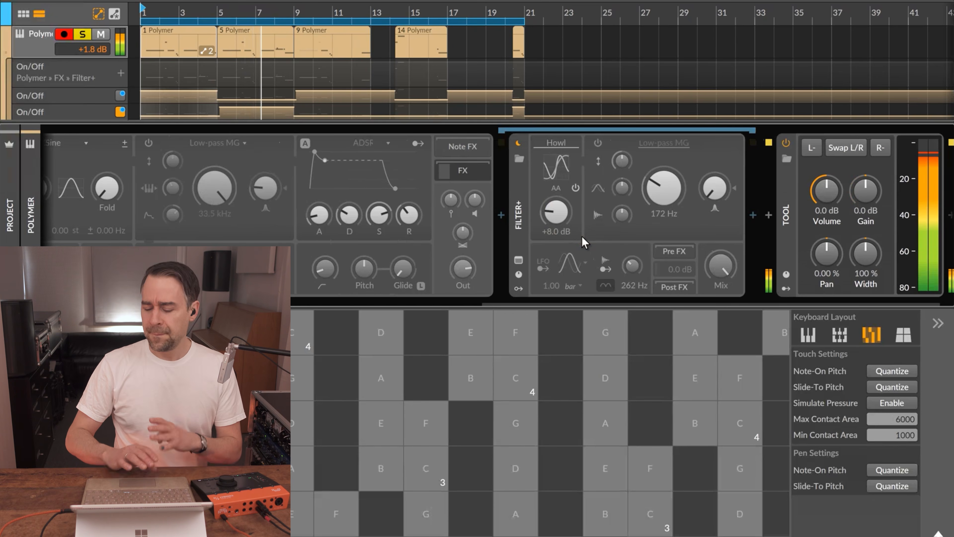
{"action": "scroll", "coordinate": [582, 240], "scroll_direction": "left", "scroll_amount": 10}
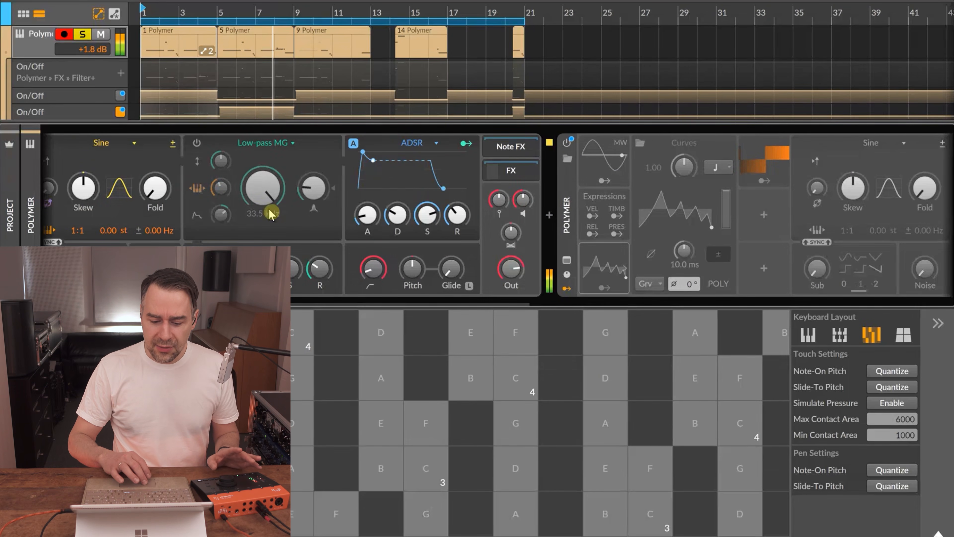
{"action": "scroll", "coordinate": [305, 216], "scroll_direction": "left", "scroll_amount": 1}
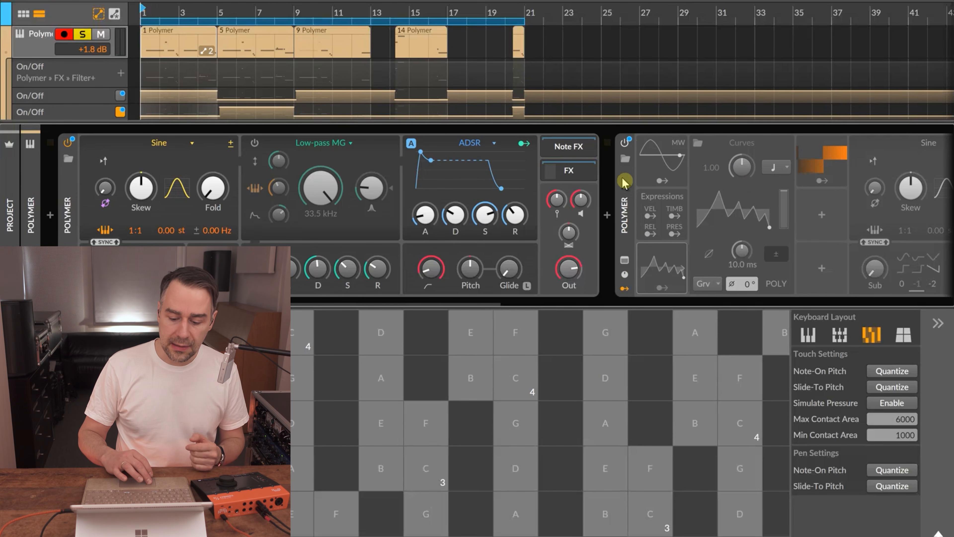
{"action": "left_click", "coordinate": [619, 208]}
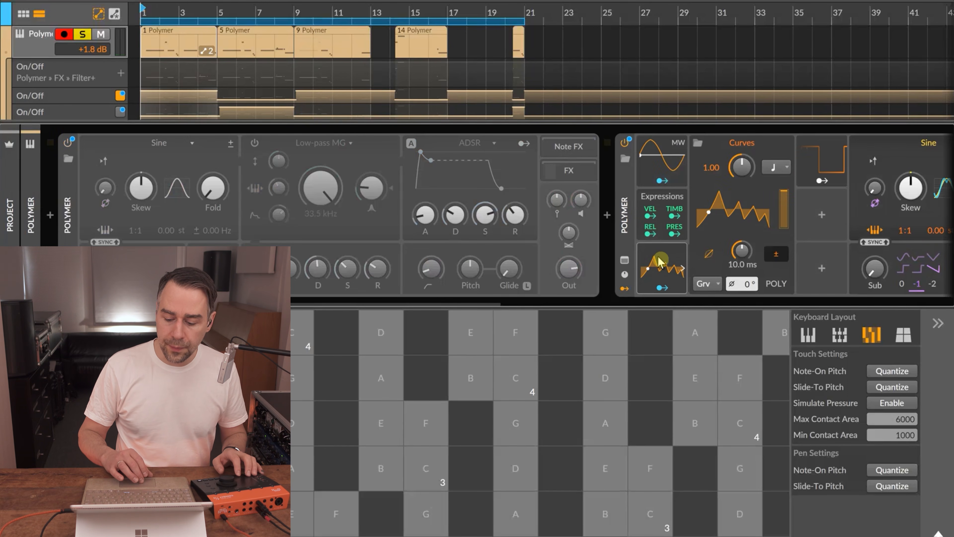
Examine the Curves modulator's timebase options and its trigger modes: Free, Note, Sync, Grv and Rand.
{"action": "scroll", "coordinate": [638, 226], "scroll_direction": "right", "scroll_amount": 5}
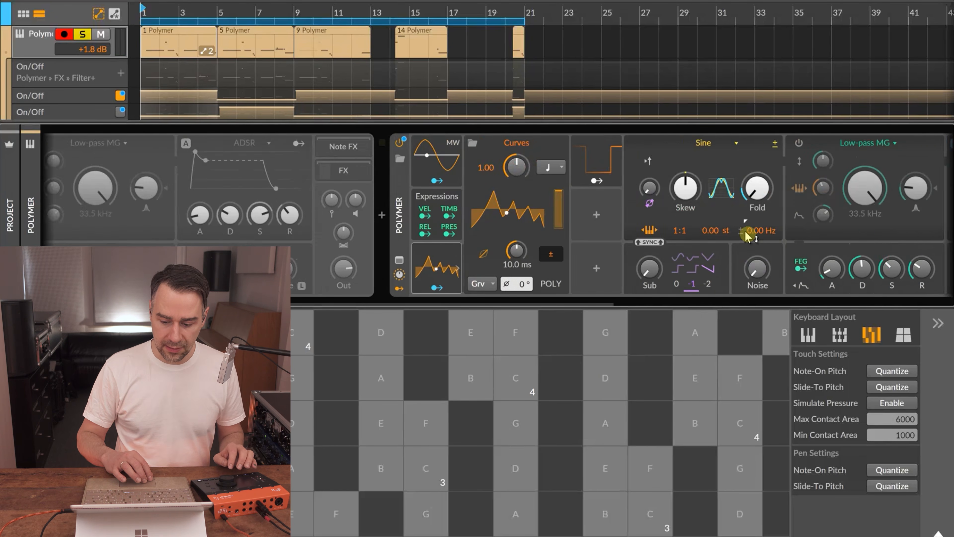
{"action": "left_click", "coordinate": [521, 168]}
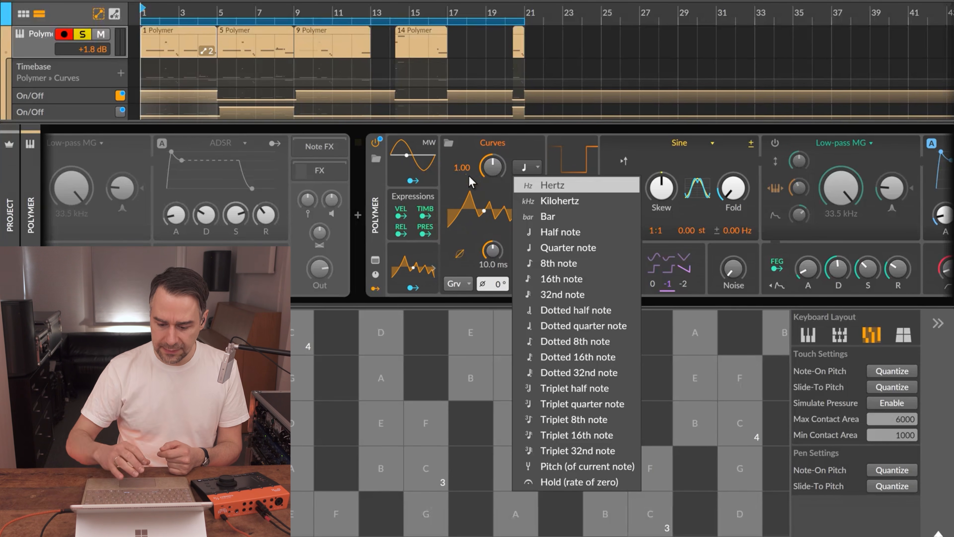
{"action": "left_click", "coordinate": [454, 270]}
{"action": "left_click", "coordinate": [465, 286]}
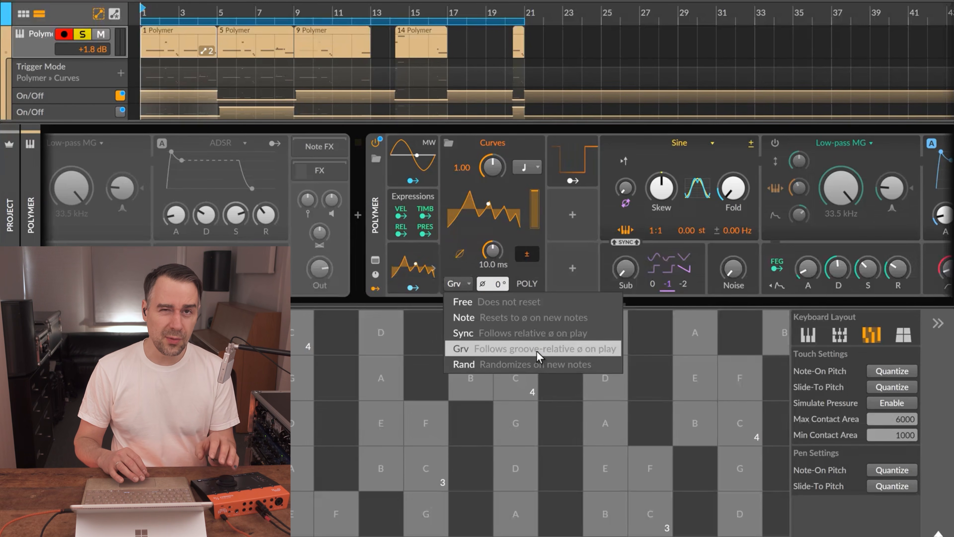
{"action": "left_click", "coordinate": [538, 340]}
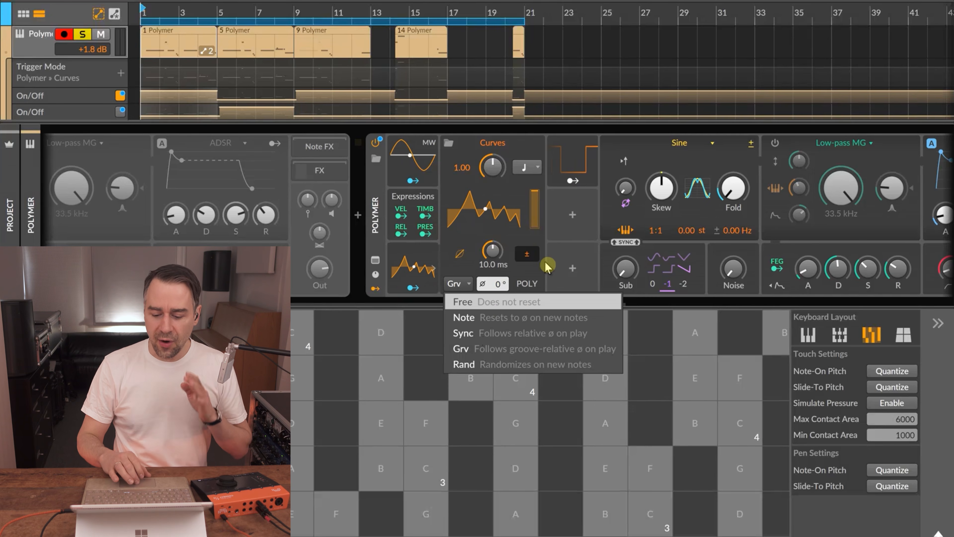
{"action": "left_click", "coordinate": [550, 274]}
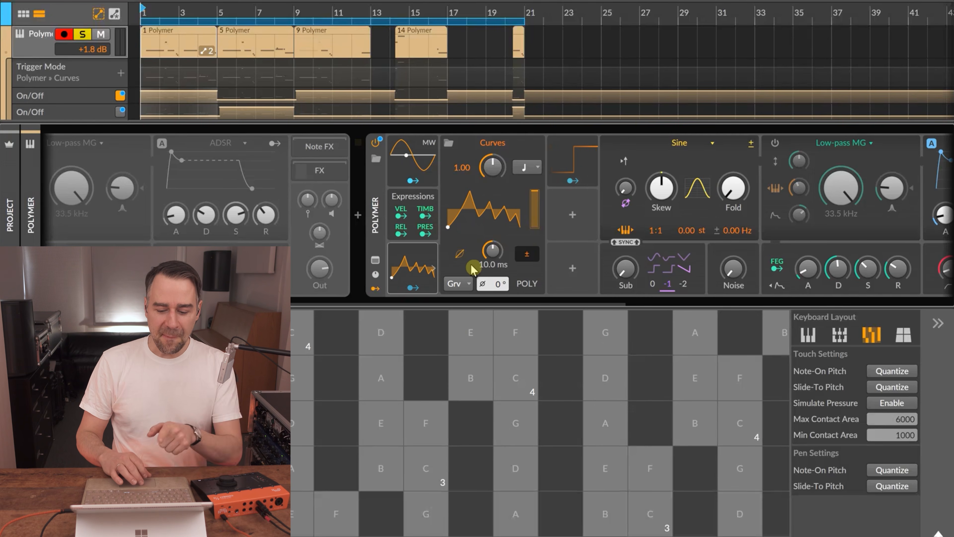
Play the track and show the second Polymer's modulation routing to the Howl drive in Filter+.
{"action": "scroll", "coordinate": [505, 243], "scroll_direction": "right", "scroll_amount": 5}
{"action": "scroll", "coordinate": [505, 242], "scroll_direction": "right", "scroll_amount": 2}
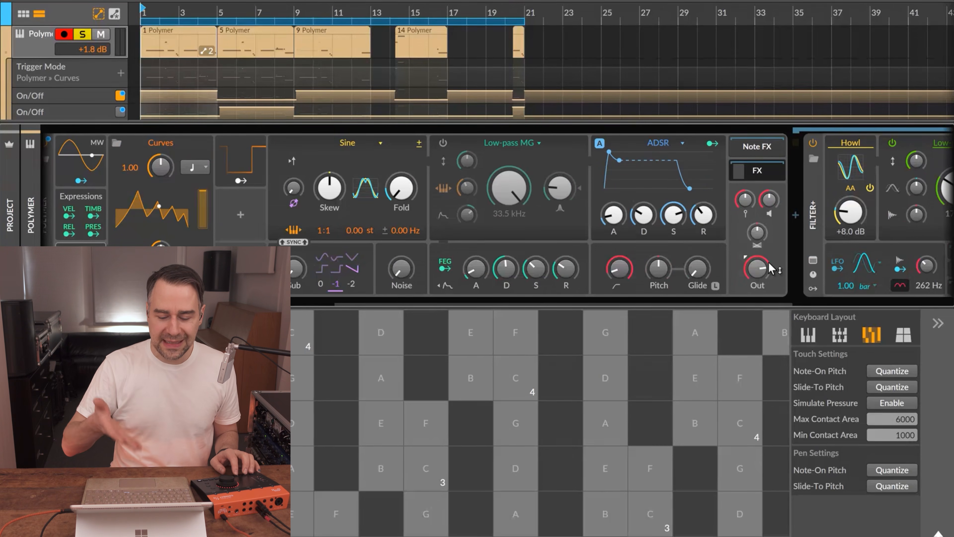
{"action": "key", "text": "space"}
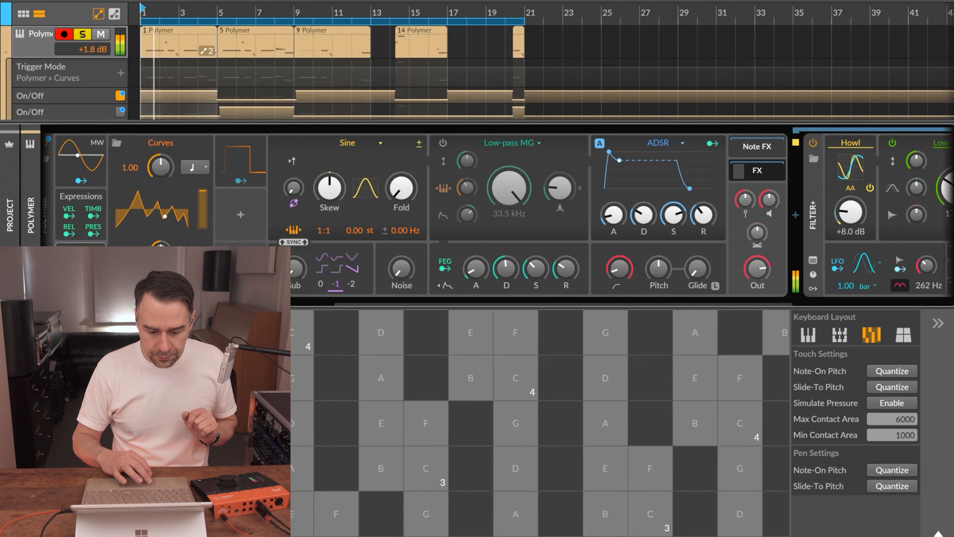
{"action": "left_click", "coordinate": [838, 268]}
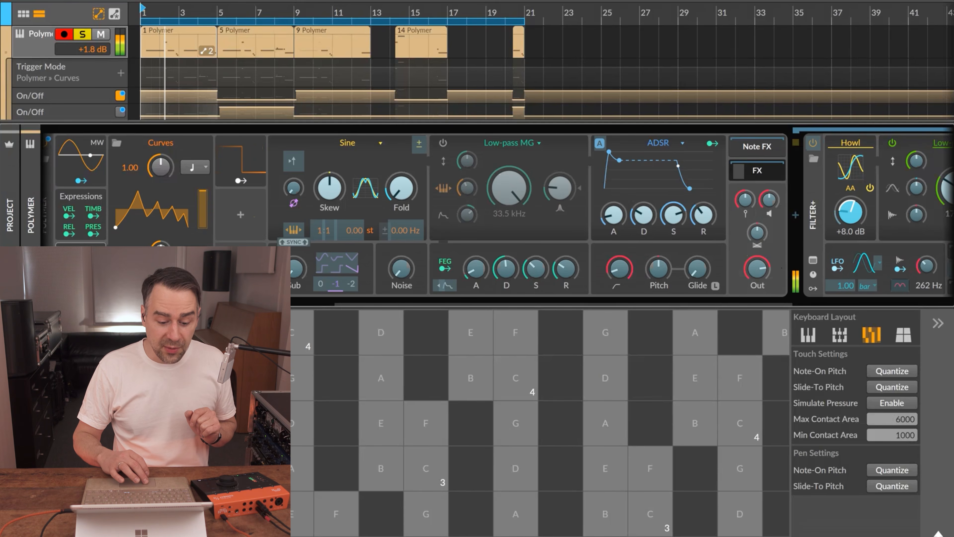
Show the modulation routing of the LFO inside Filter+.
{"action": "left_click", "coordinate": [837, 268]}
{"action": "scroll", "coordinate": [498, 214], "scroll_direction": "left", "scroll_amount": 10}
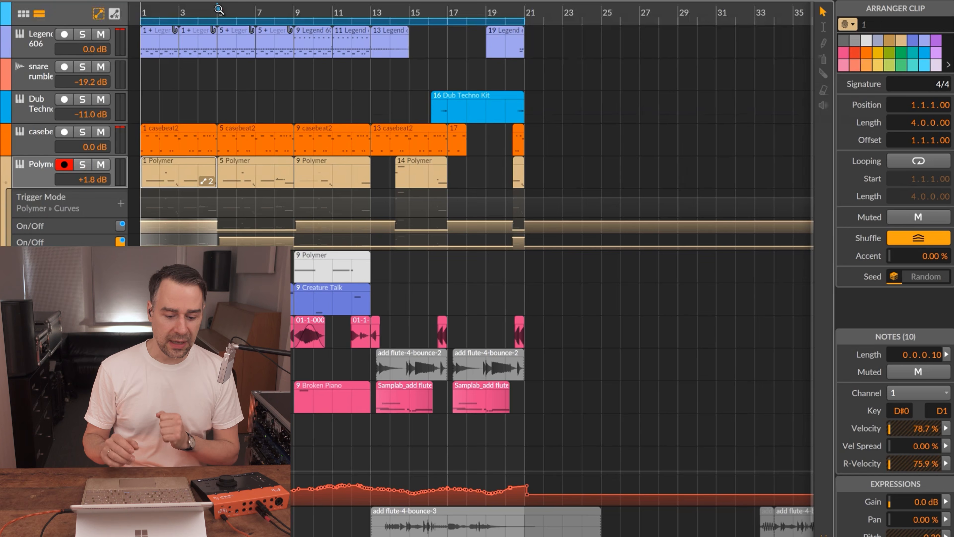
Play from bar 9, loop the clip on the second Polymer track and solo that track.
{"action": "left_click", "coordinate": [297, 7]}
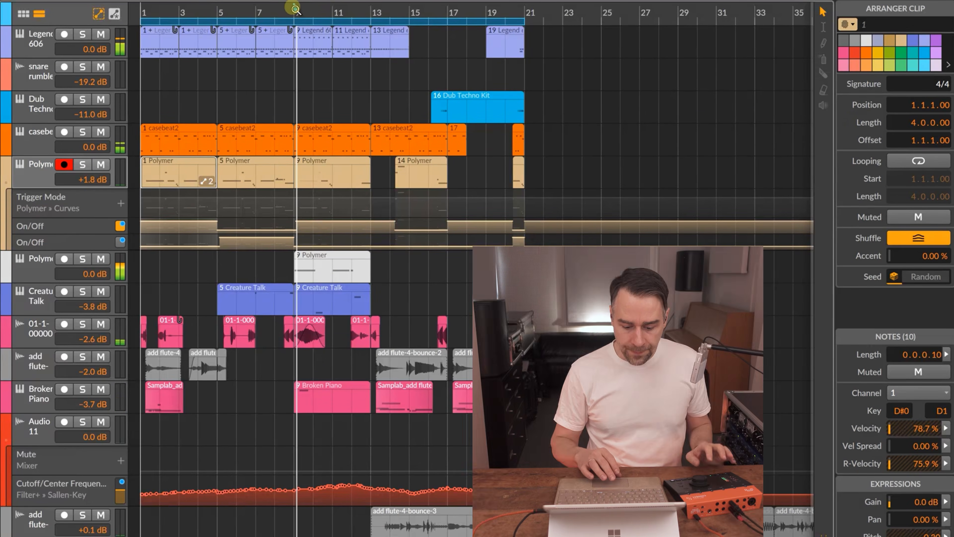
{"action": "left_click", "coordinate": [330, 265]}
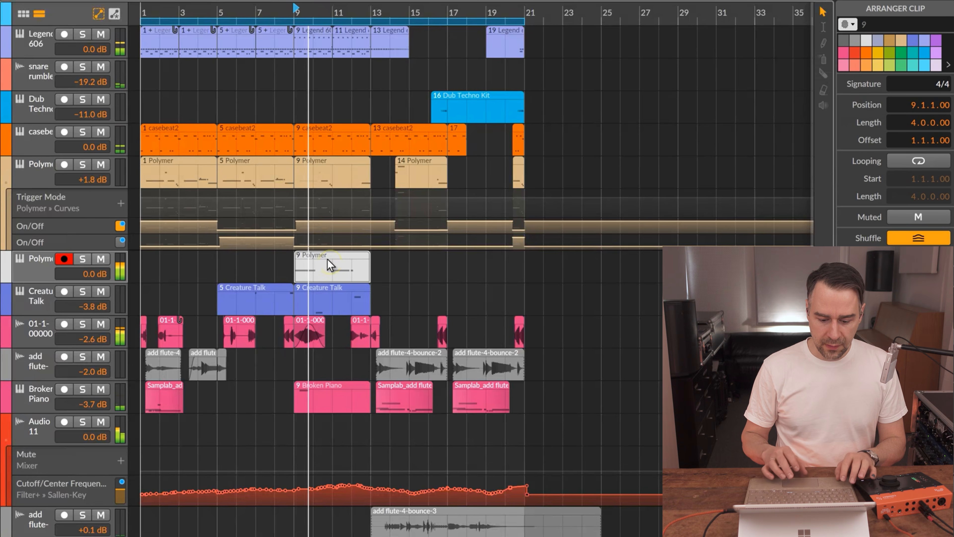
{"action": "key", "text": "ctrl+l"}
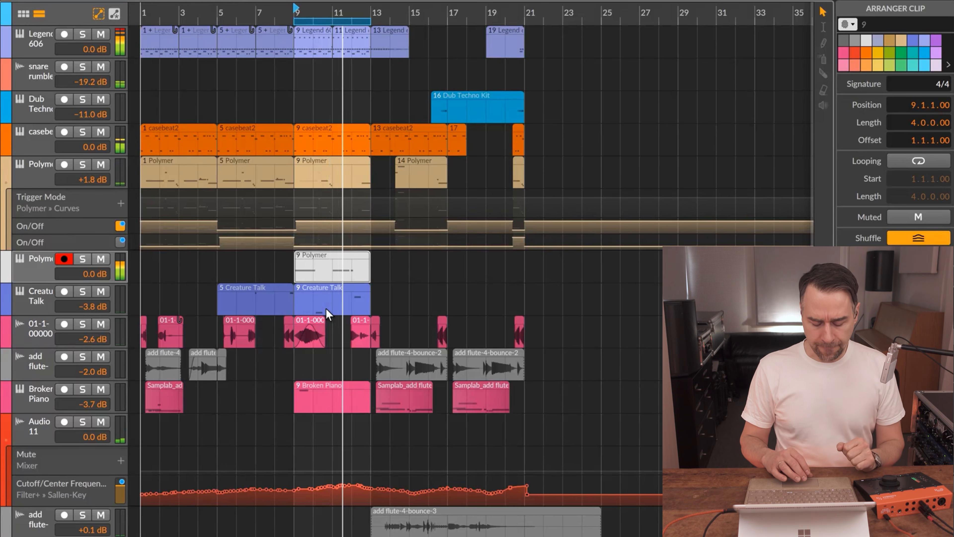
{"action": "key", "text": "s"}
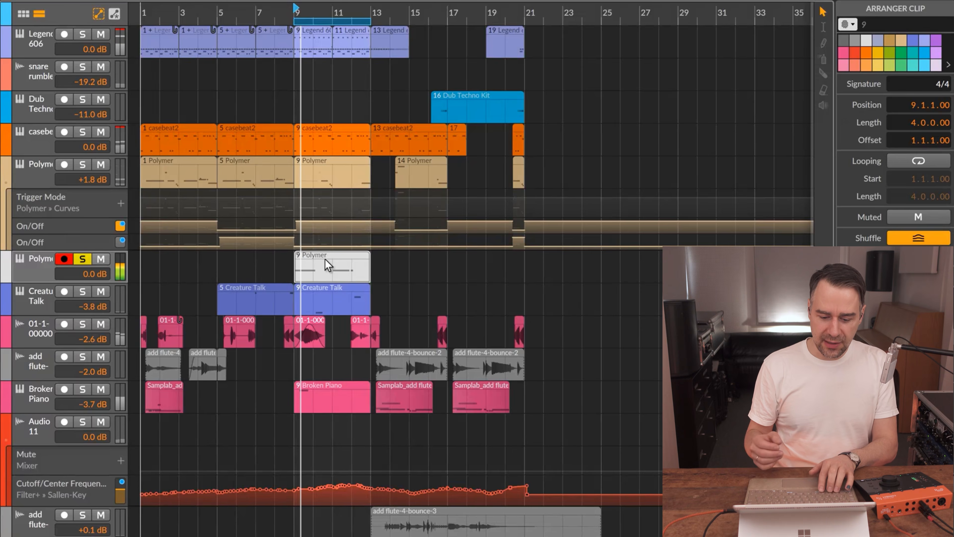
Show the soloed Polymer's devices, including the Filter+ in its FX chain and the Wavetable LFO settings.
{"action": "key", "text": "d"}
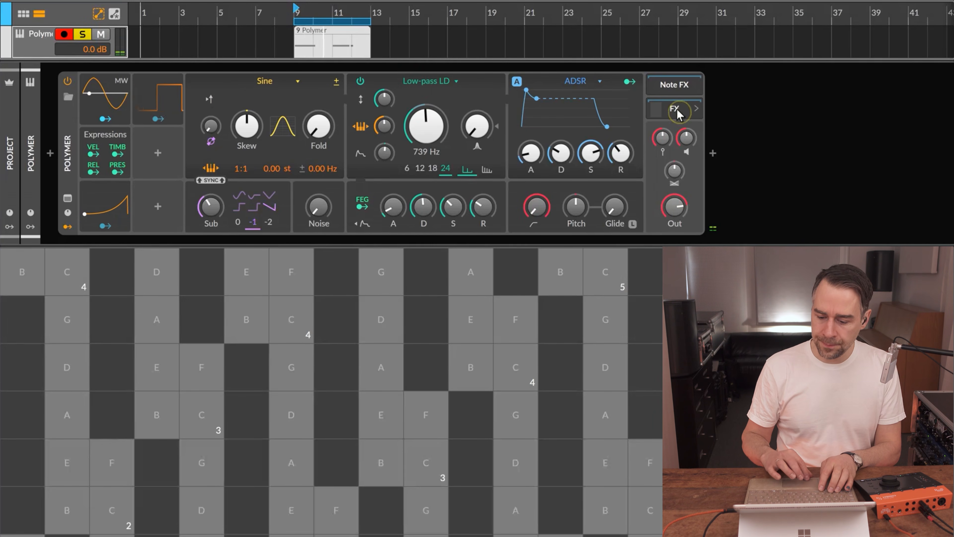
{"action": "left_click", "coordinate": [693, 110]}
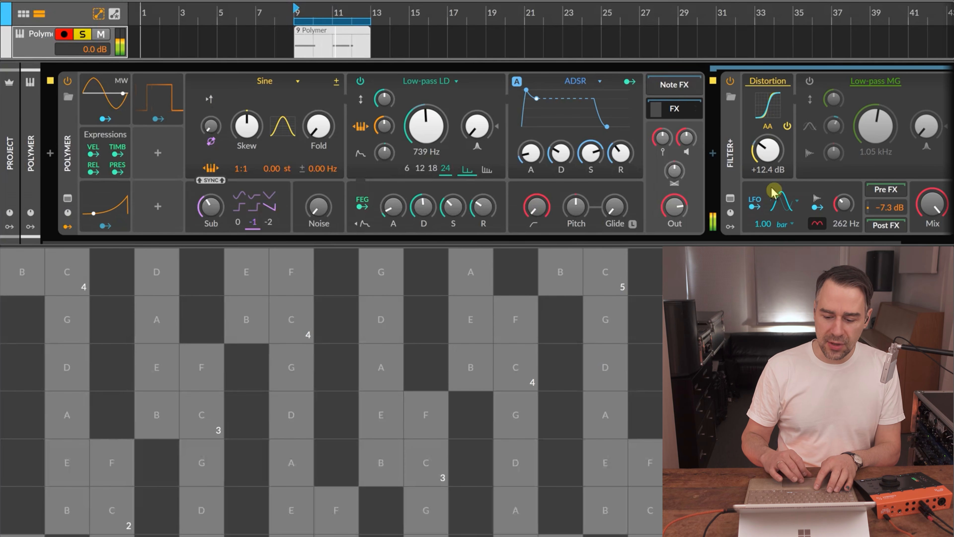
{"action": "left_click", "coordinate": [124, 206]}
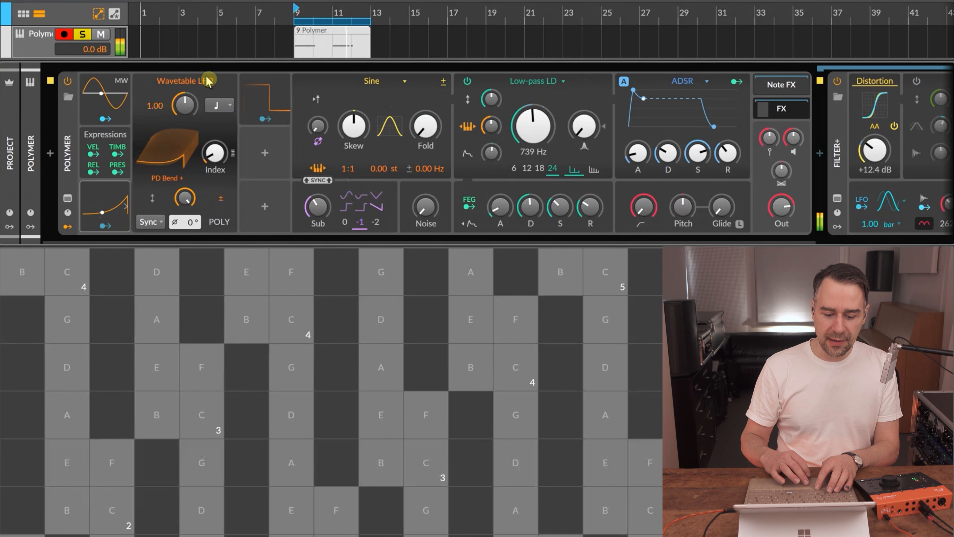
Browse the LFO and Sequences wavetables available to the Wavetable LFO without replacing PD Bend +.
{"action": "left_click", "coordinate": [185, 157]}
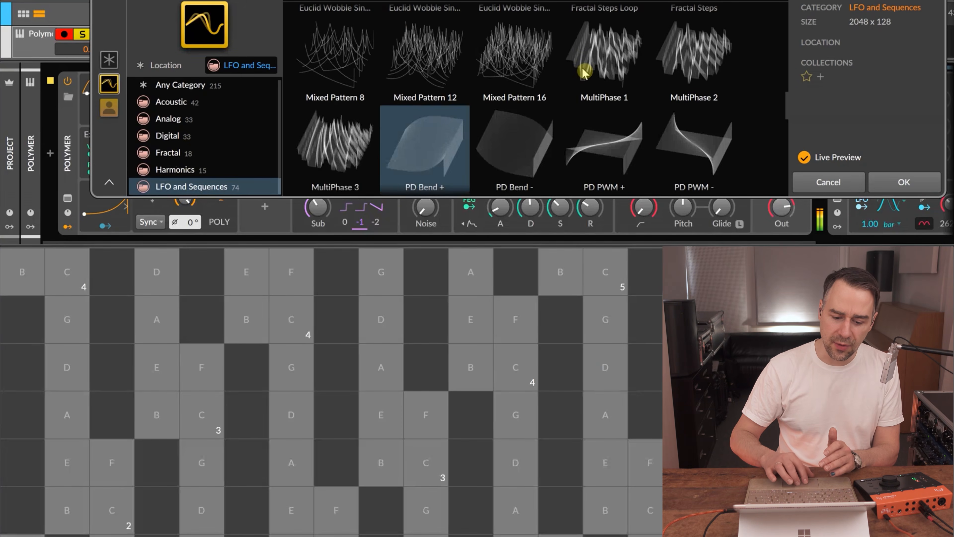
{"action": "scroll", "coordinate": [584, 72], "scroll_direction": "up", "scroll_amount": 5}
{"action": "scroll", "coordinate": [585, 73], "scroll_direction": "down", "scroll_amount": 15}
{"action": "scroll", "coordinate": [585, 72], "scroll_direction": "up", "scroll_amount": 15}
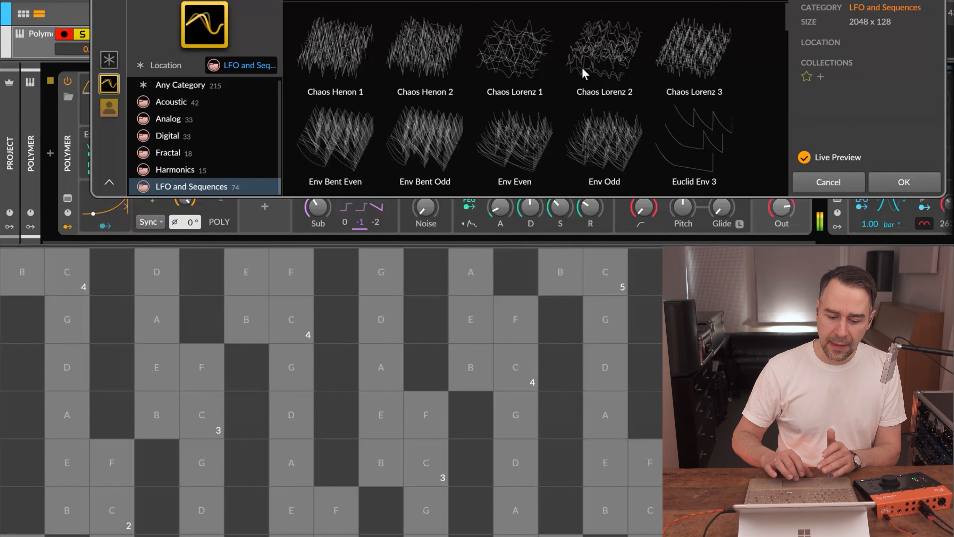
{"action": "left_click", "coordinate": [825, 183]}
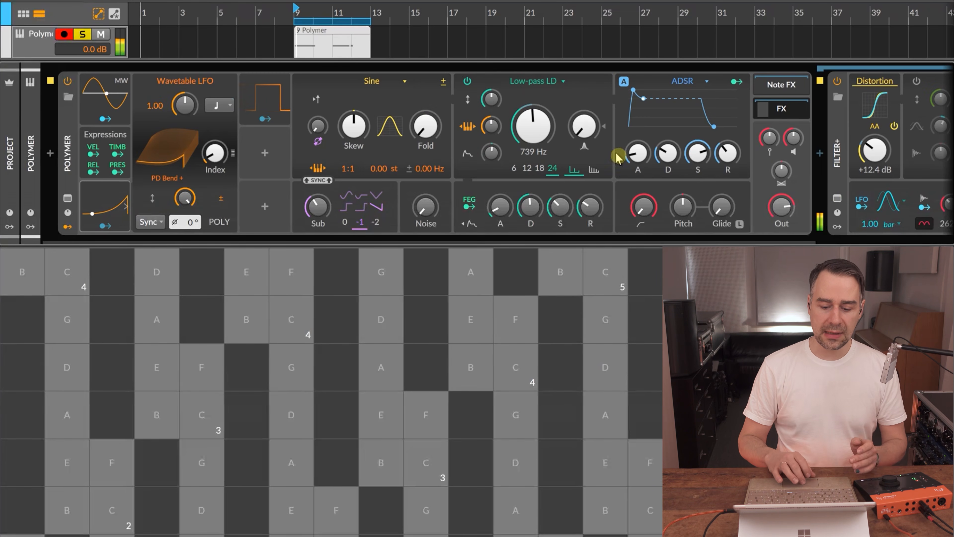
Change Polymer's oscillator to Wavetable and look at its wavetable library, keeping Standard Four.
{"action": "left_click", "coordinate": [395, 81]}
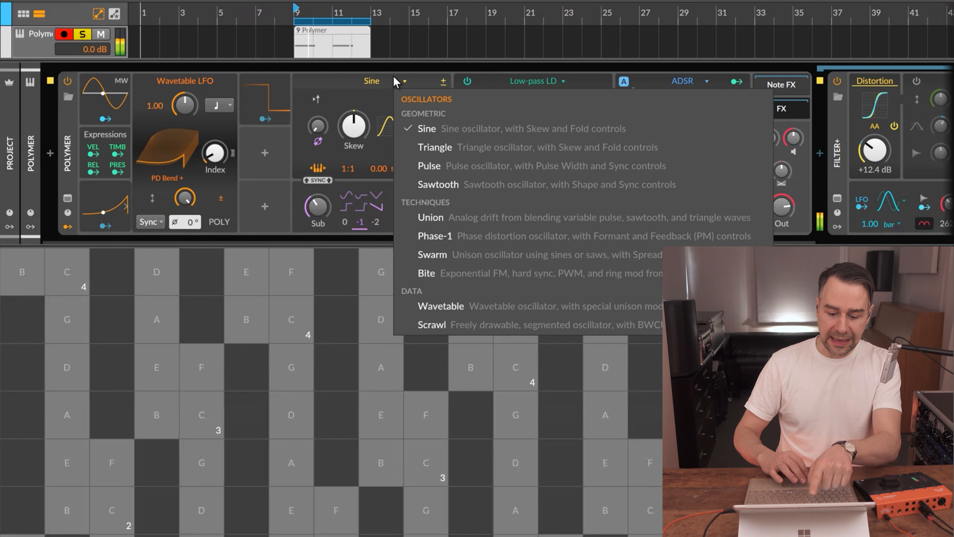
{"action": "left_click", "coordinate": [470, 313]}
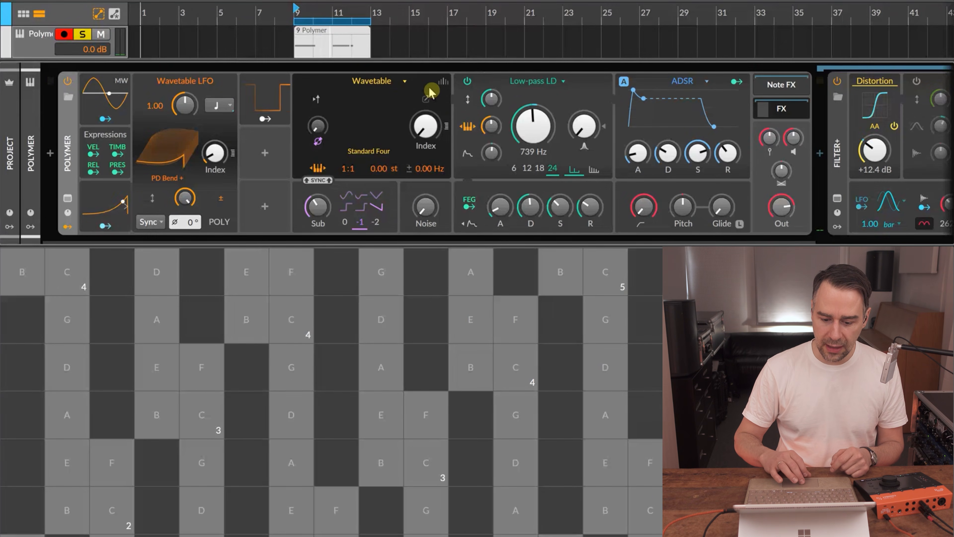
{"action": "left_click", "coordinate": [383, 126]}
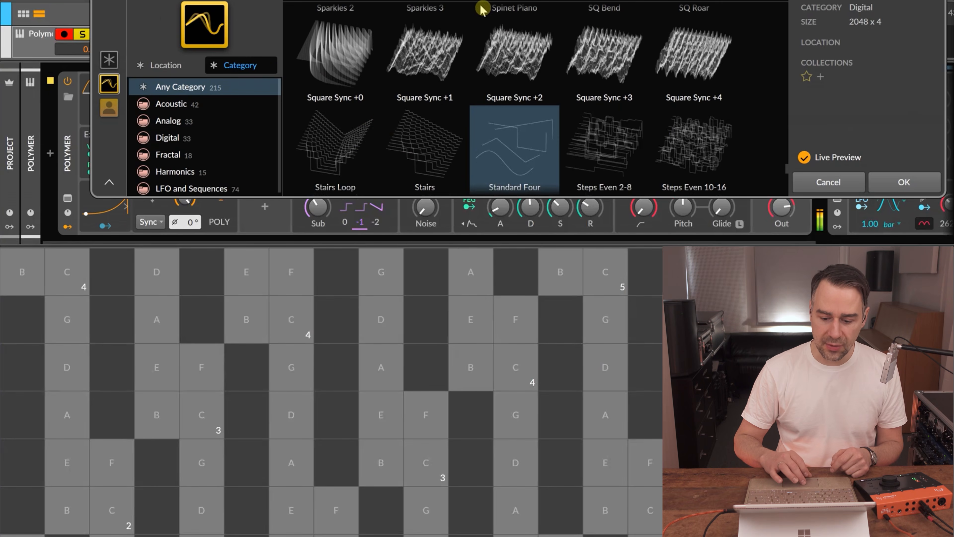
{"action": "left_click", "coordinate": [827, 182]}
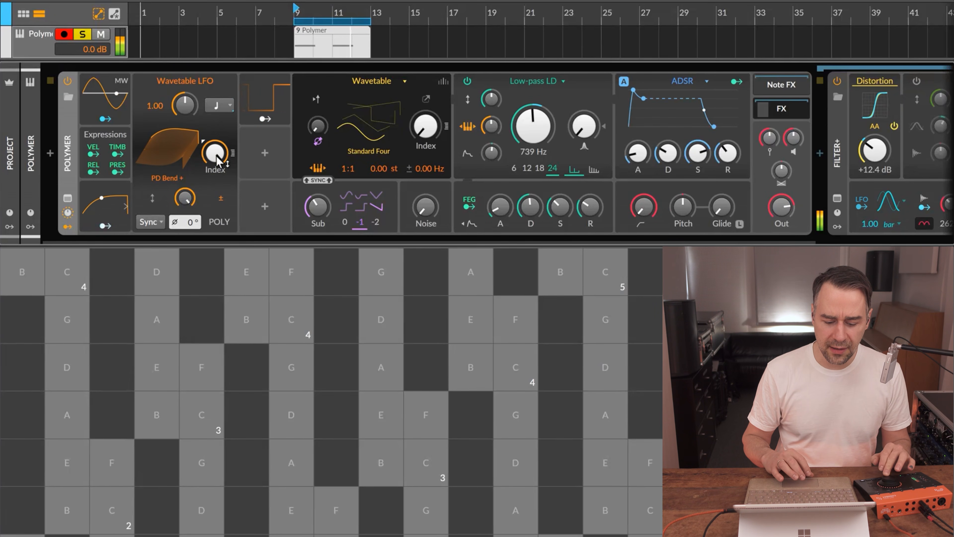
Adjust the Wavetable LFO's Index and examine the Classic LFO's settings and its modulation routing to the Wavetable LFO's timebase.
{"action": "left_click_drag", "start_coordinate": [212, 161], "coordinate": [215, 157]}
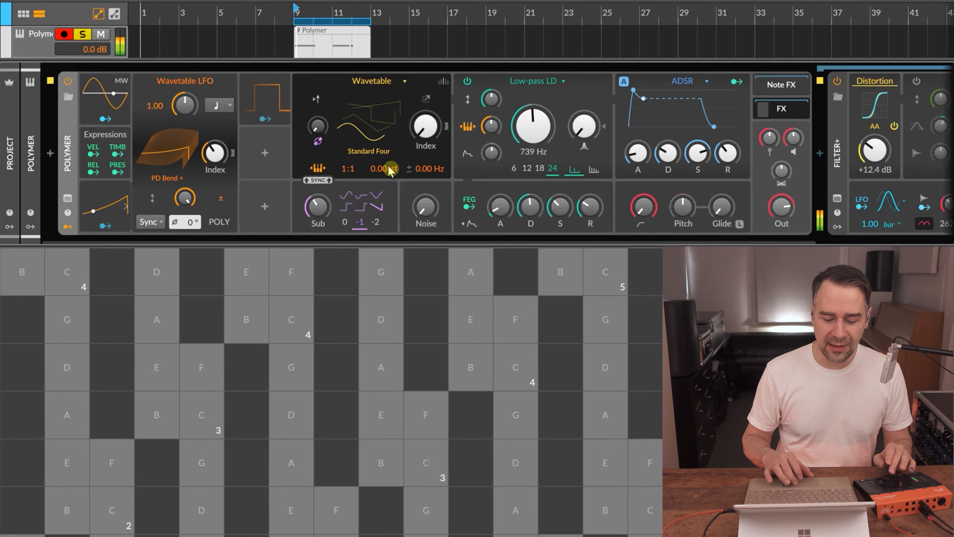
{"action": "left_click", "coordinate": [278, 94]}
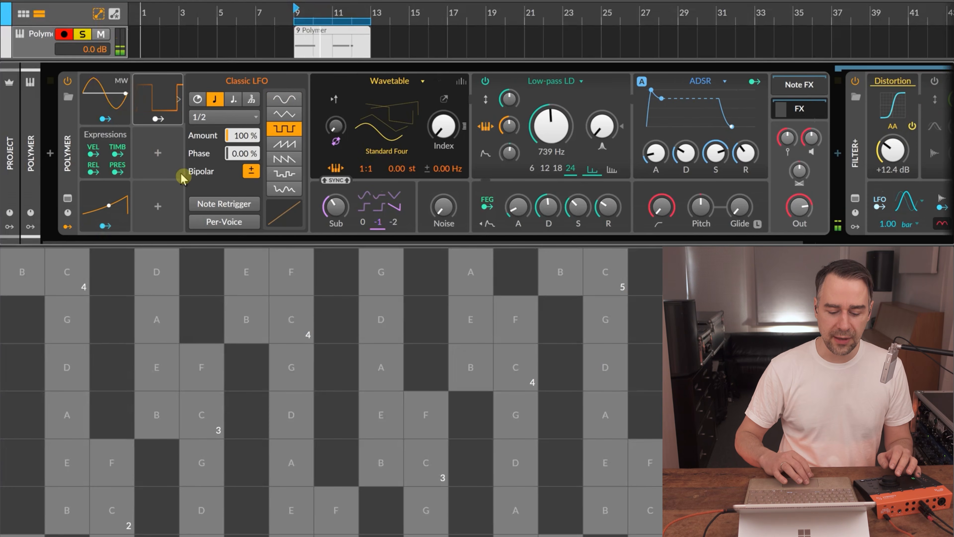
{"action": "left_click", "coordinate": [104, 209]}
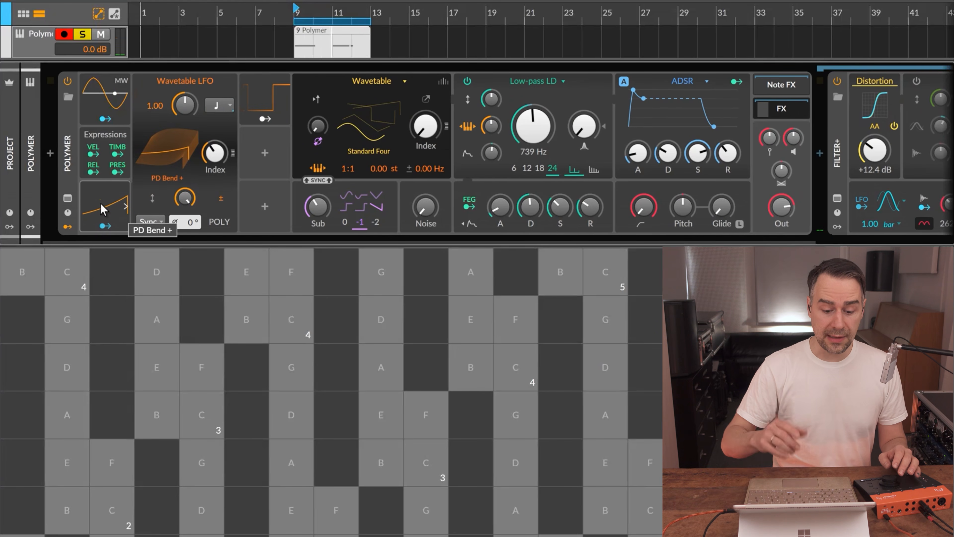
{"action": "left_click", "coordinate": [265, 120]}
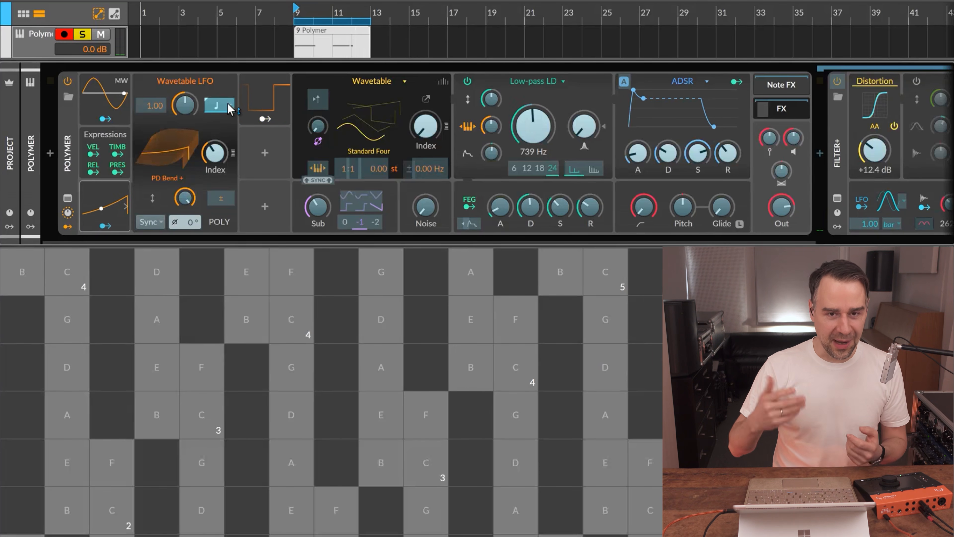
{"action": "key", "text": "space"}
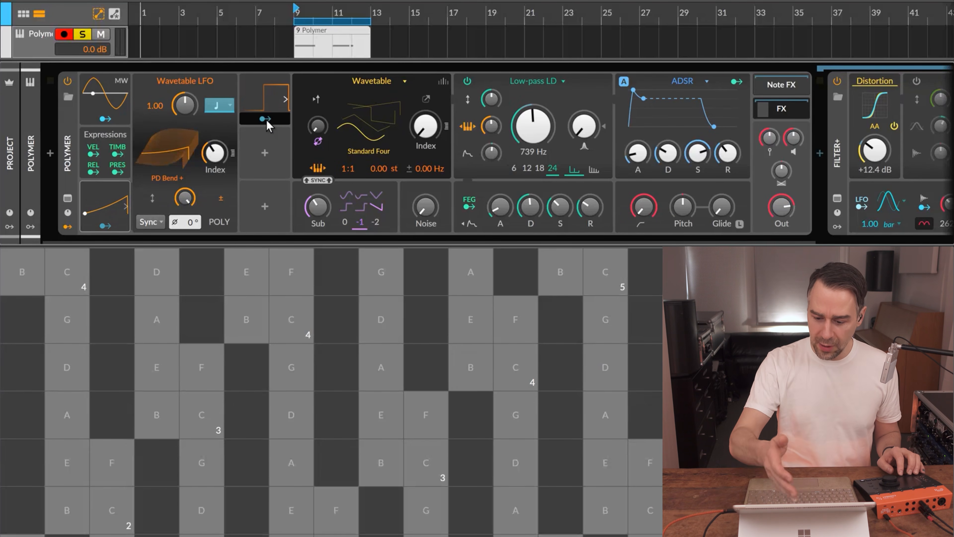
Examine the Wavetable LFO's modulation routing to the Low-pass LD cutoff and the Filter+ distortion drive.
{"action": "left_click", "coordinate": [105, 225]}
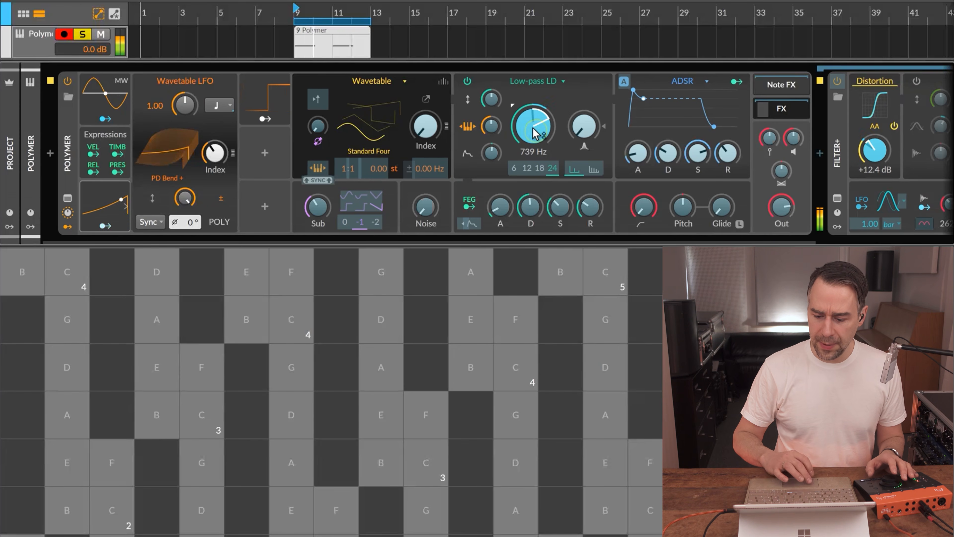
{"action": "left_click_drag", "start_coordinate": [875, 148], "coordinate": [875, 145]}
{"action": "left_click", "coordinate": [693, 175]}
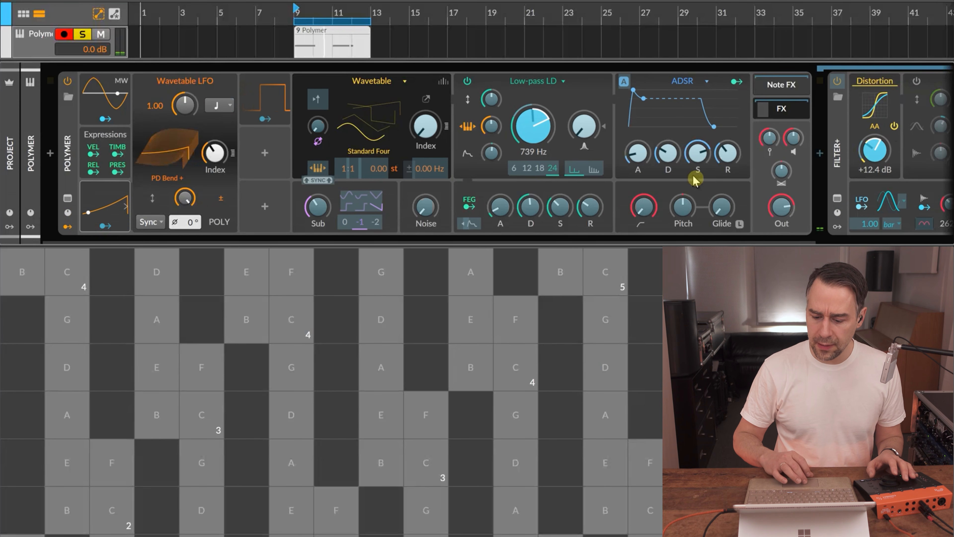
{"action": "left_click", "coordinate": [105, 226]}
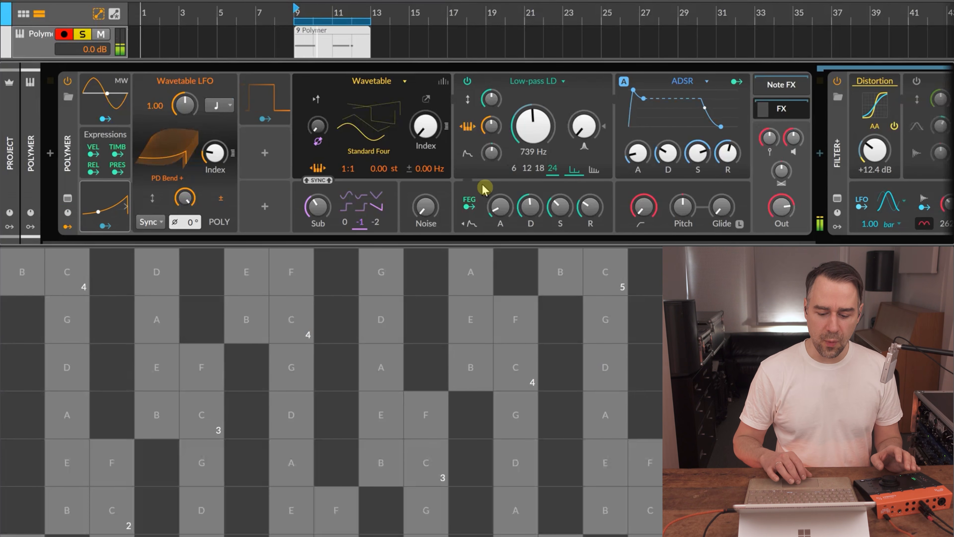
Enable the Low-pass MG filter in Filter+ with a 734 Hz cutoff, and play the full arrangement with Polymer unsoloed.
{"action": "scroll", "coordinate": [484, 187], "scroll_direction": "right", "scroll_amount": 5}
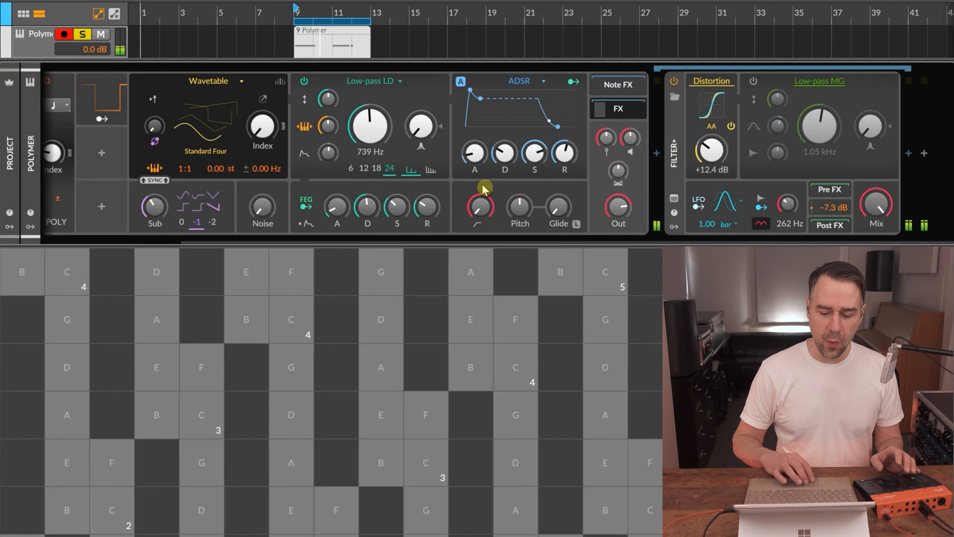
{"action": "left_click", "coordinate": [755, 84]}
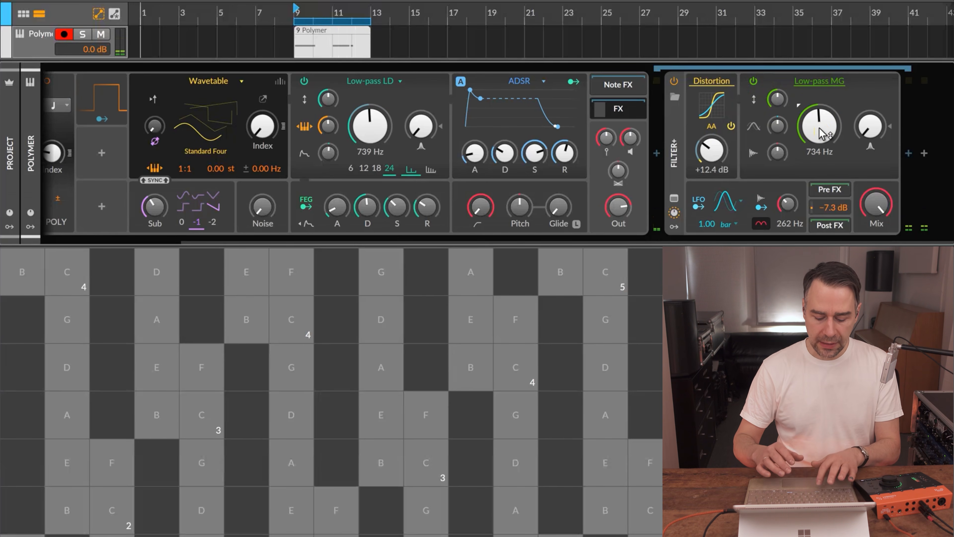
{"action": "key", "text": "Tab"}
{"action": "key", "text": "space"}
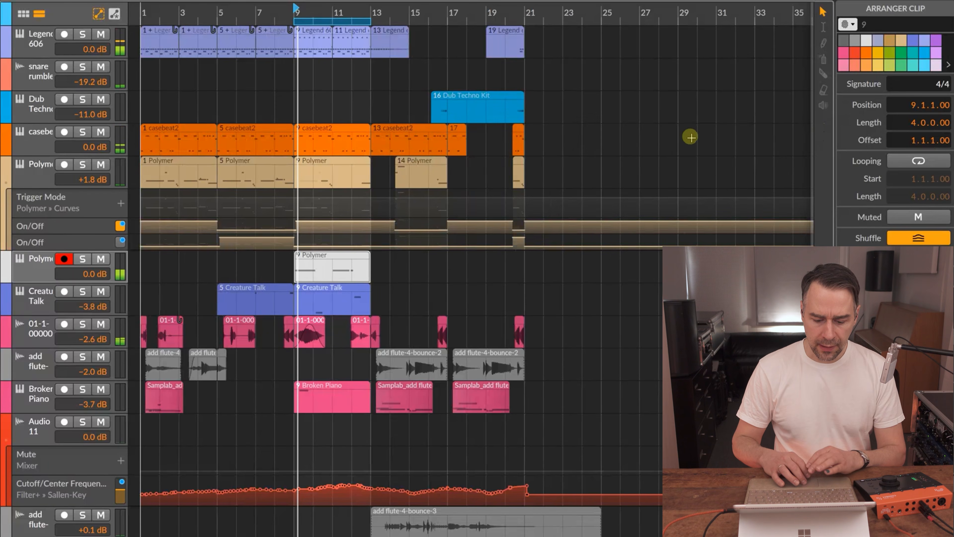
Solo the Legend 606 track, loop its first clip and review its Drum Machine and Filter+ devices.
{"action": "left_click", "coordinate": [30, 33]}
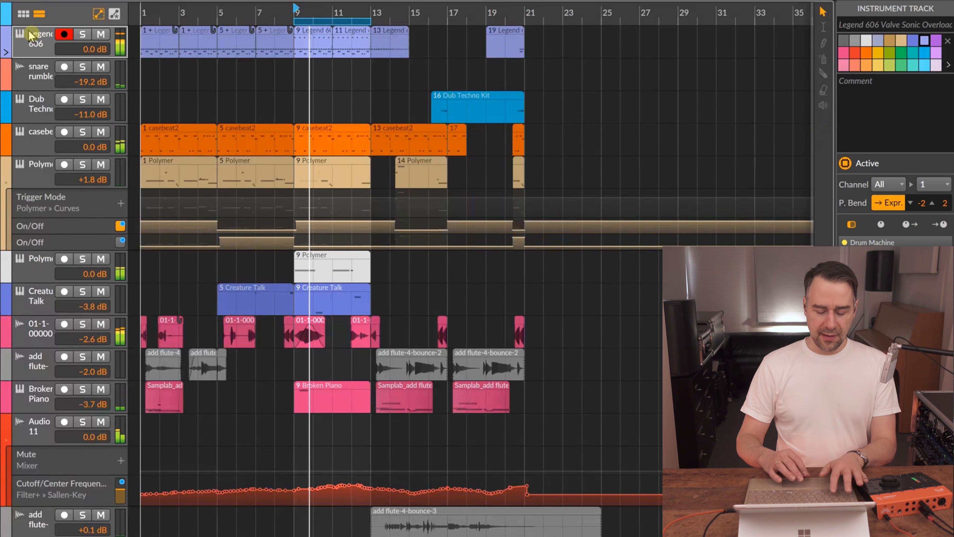
{"action": "key", "text": "s"}
{"action": "left_click", "coordinate": [162, 46]}
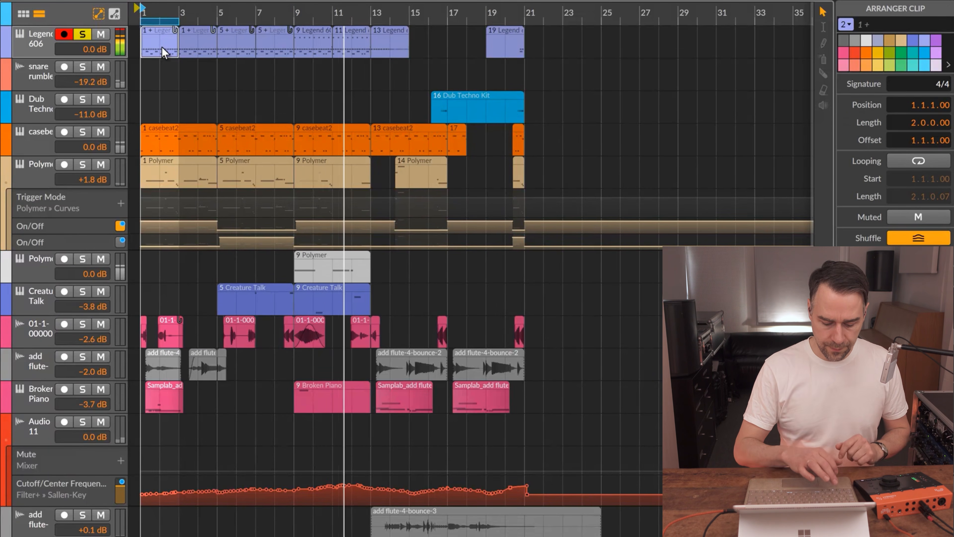
{"action": "key", "text": "d"}
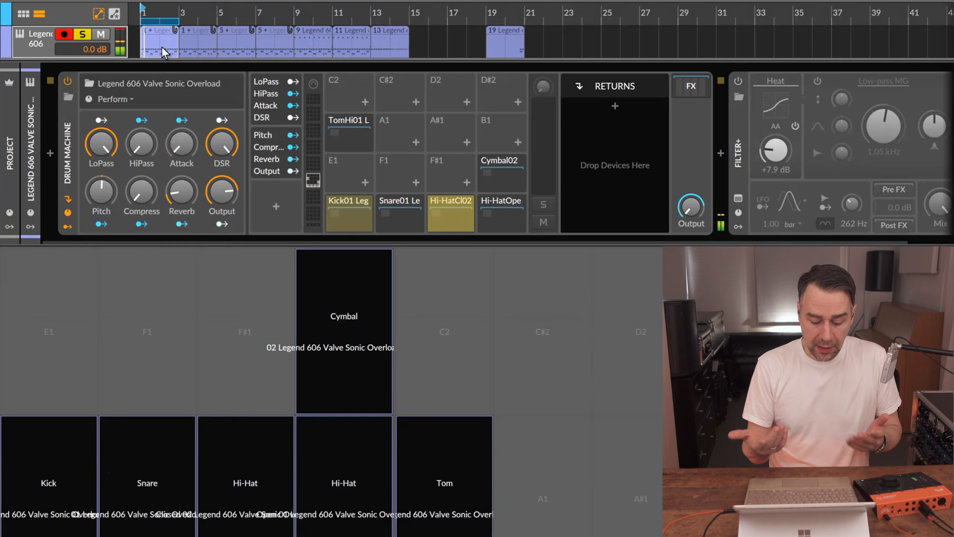
{"action": "key", "text": "Tab"}
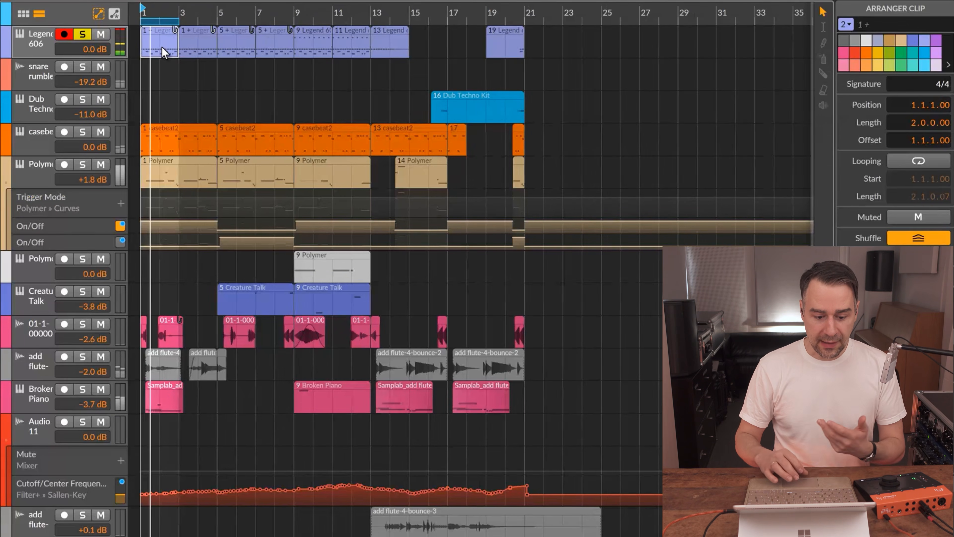
Solo the casebeat2 drum track and take Legend 606 out of solo.
{"action": "left_click", "coordinate": [32, 144]}
{"action": "key", "text": "s"}
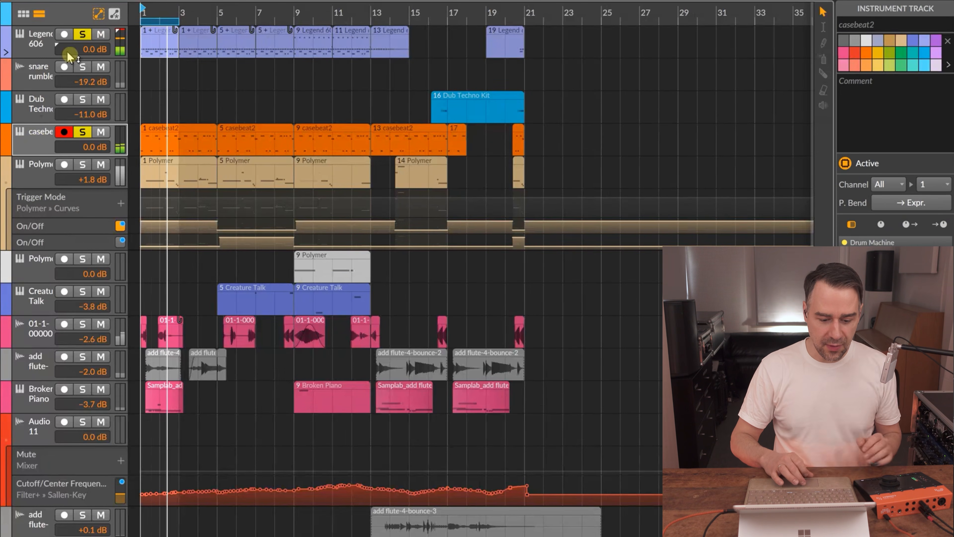
{"action": "left_click", "coordinate": [83, 34]}
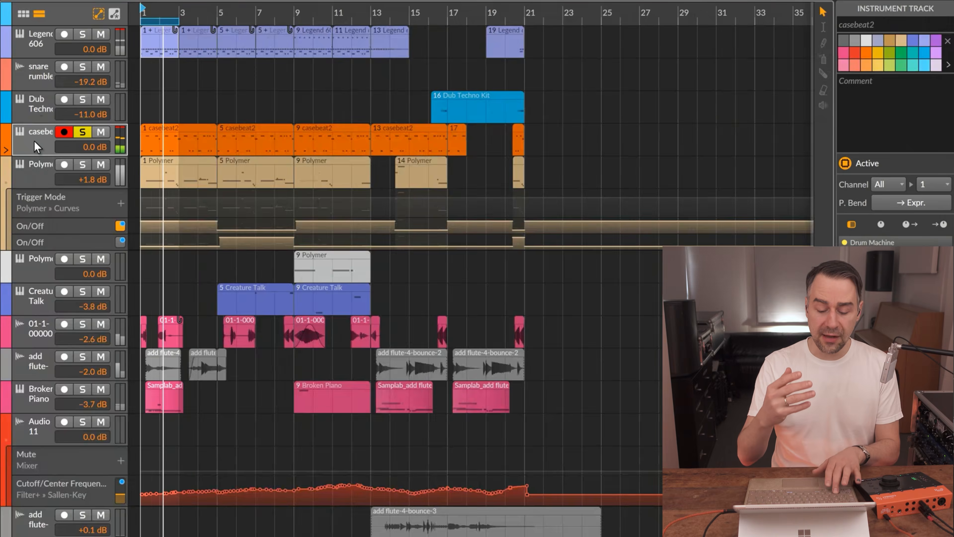
Review casebeat2's Drum Machine, Filter+ and Tool devices, and solo the Legend 606 track alongside it.
{"action": "key", "text": "Tab"}
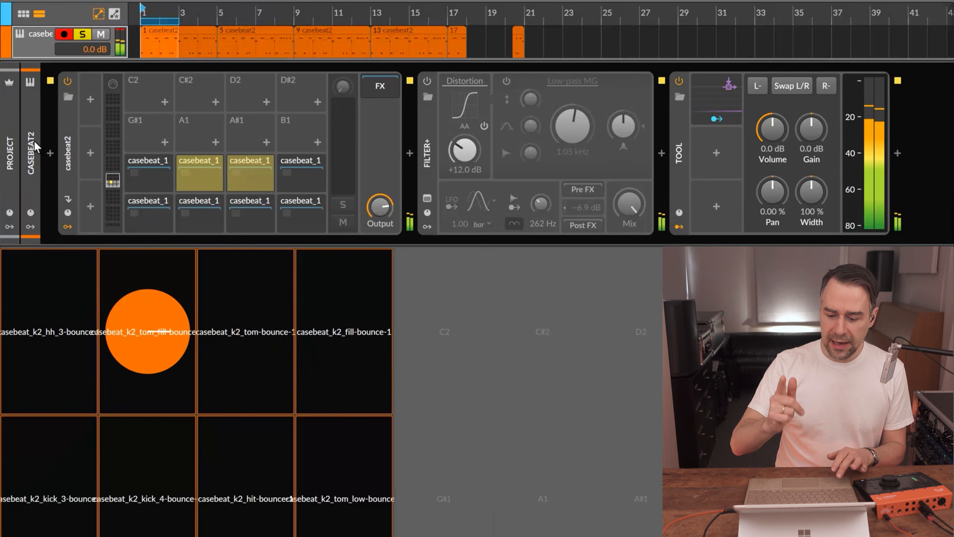
{"action": "key", "text": "Tab"}
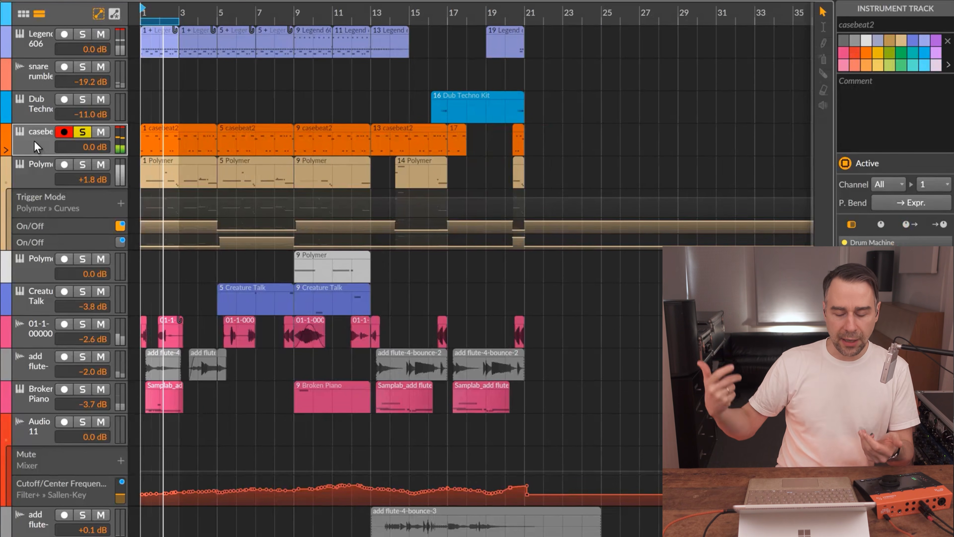
{"action": "left_click", "coordinate": [86, 37]}
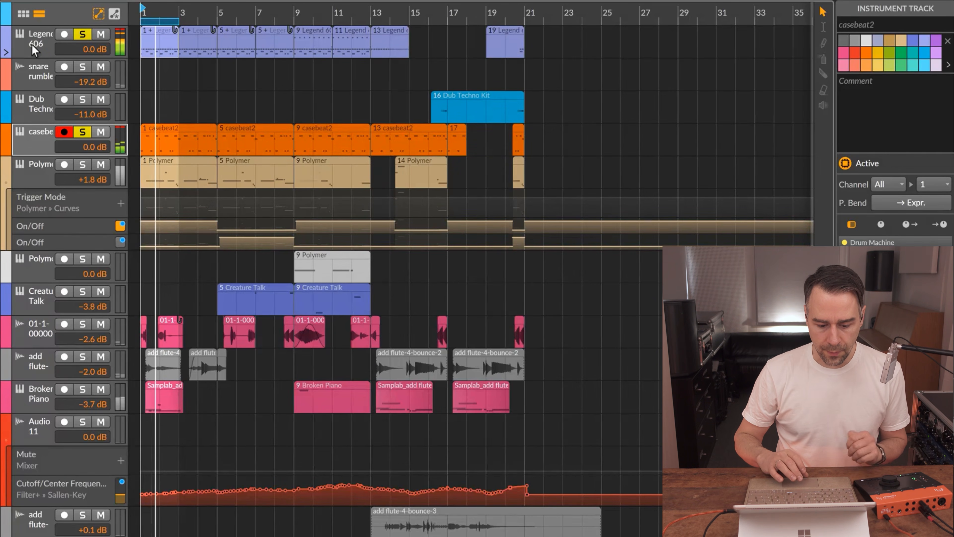
Reset the Master track's peak reading in the mixer and compare the level with casebeat2's Tool device bypassed and re-enabled.
{"action": "key", "text": "Tab"}
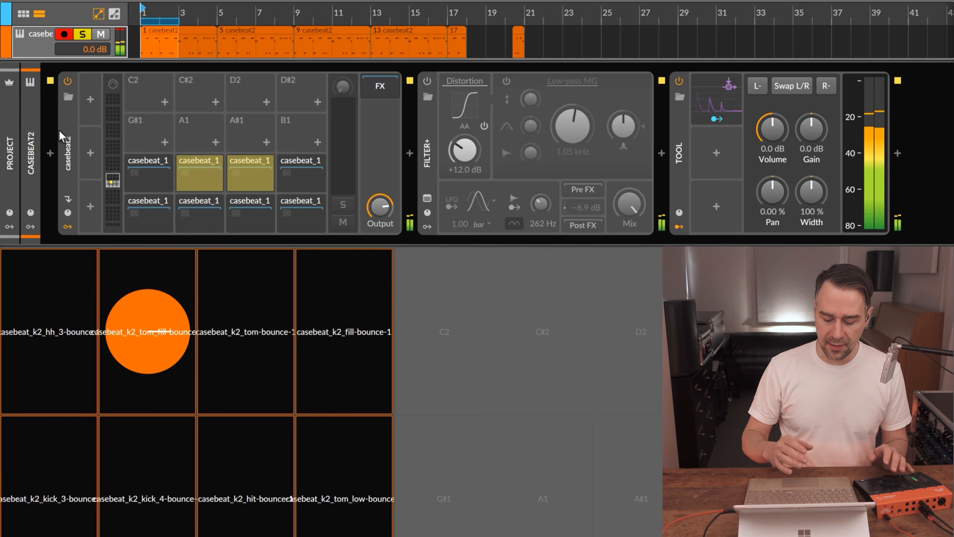
{"action": "key", "text": "Tab"}
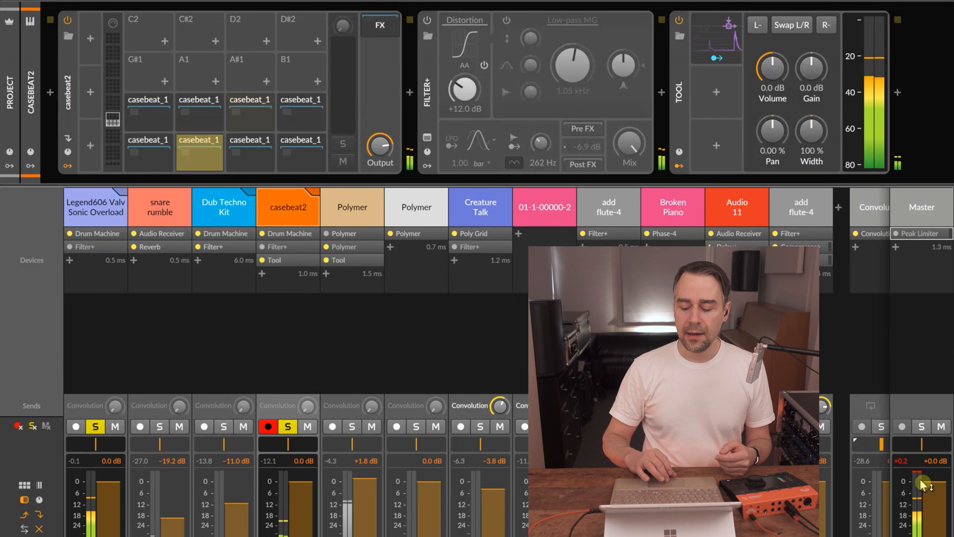
{"action": "left_click", "coordinate": [915, 462]}
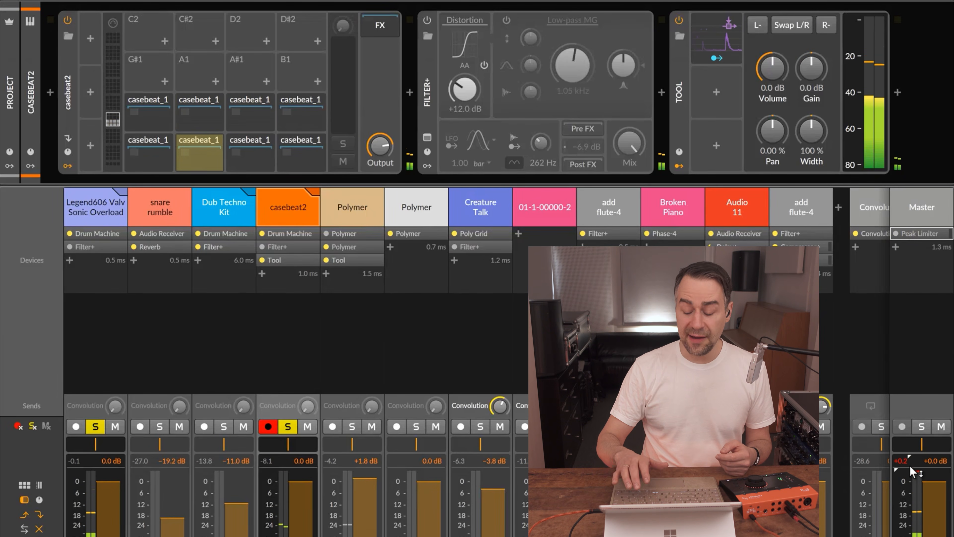
{"action": "left_click", "coordinate": [912, 464]}
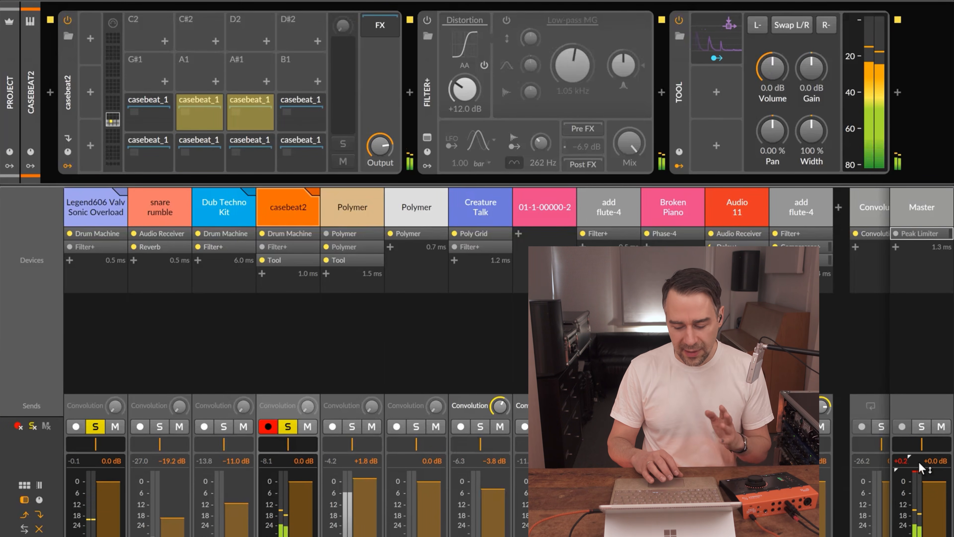
{"action": "left_click", "coordinate": [680, 22]}
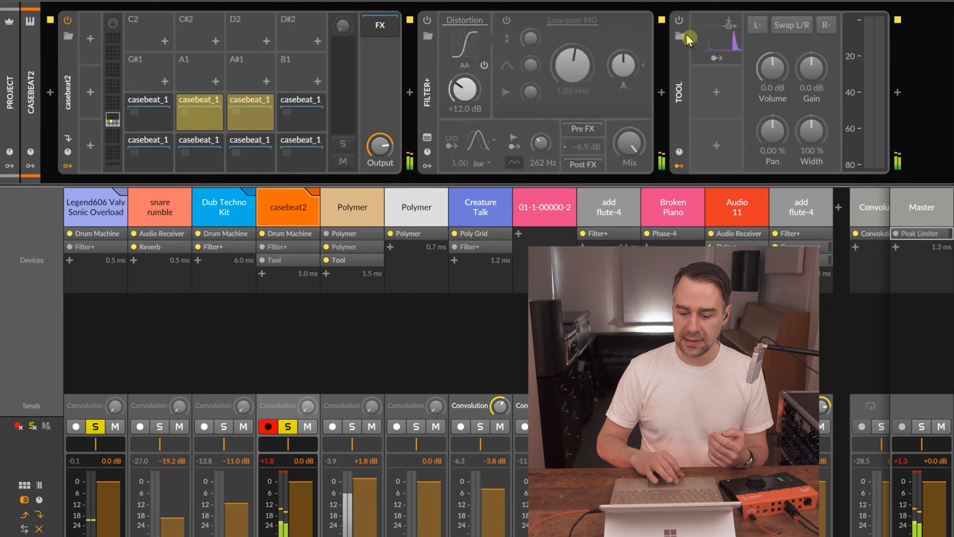
{"action": "left_click", "coordinate": [679, 22]}
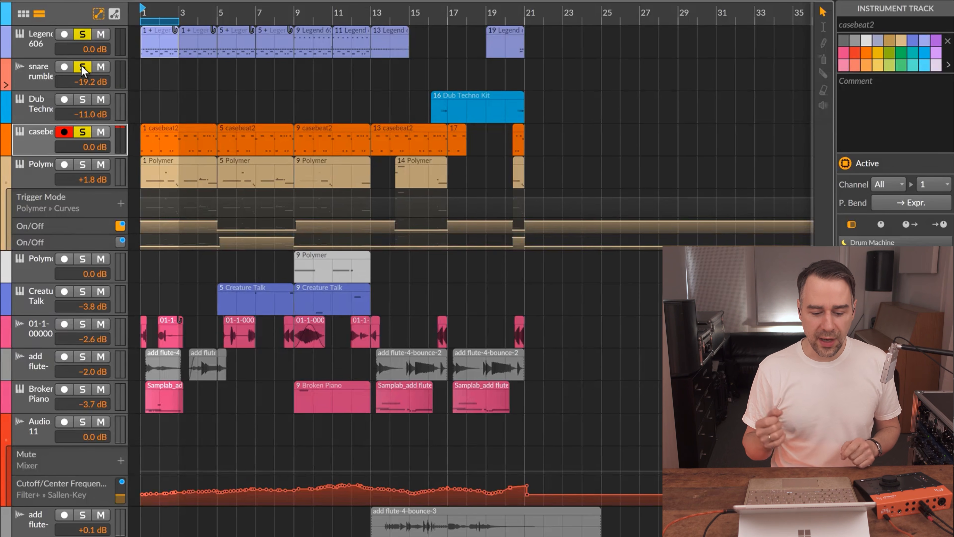
Play the loop with the snare rumble track soloed alongside the Legend 606 and casebeat2 drums, and show its device chain.
{"action": "key", "text": "space"}
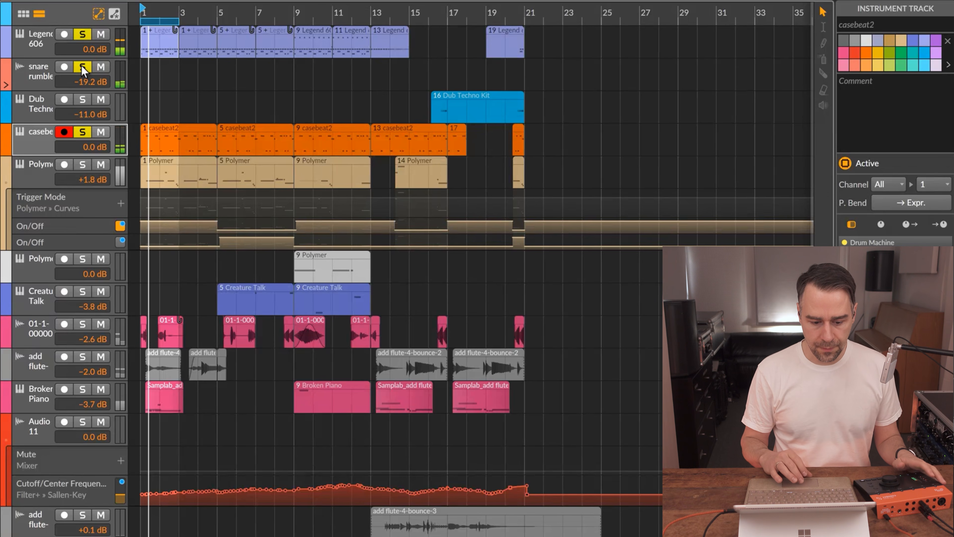
{"action": "left_click", "coordinate": [36, 76]}
{"action": "key", "text": "d"}
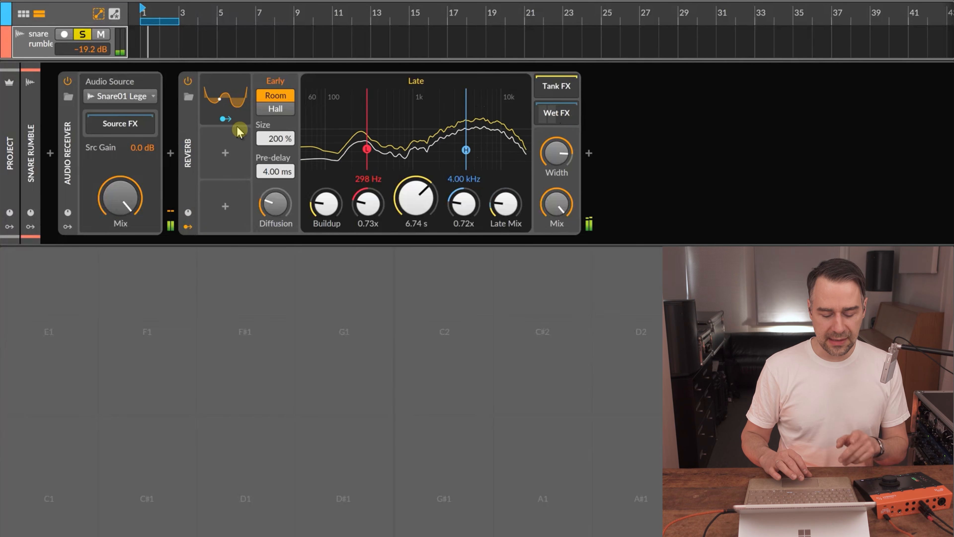
Examine the Audio Receiver's source choices for the Legend 606 track, down to its Drum Machine chains and their FX outputs.
{"action": "left_click", "coordinate": [136, 98]}
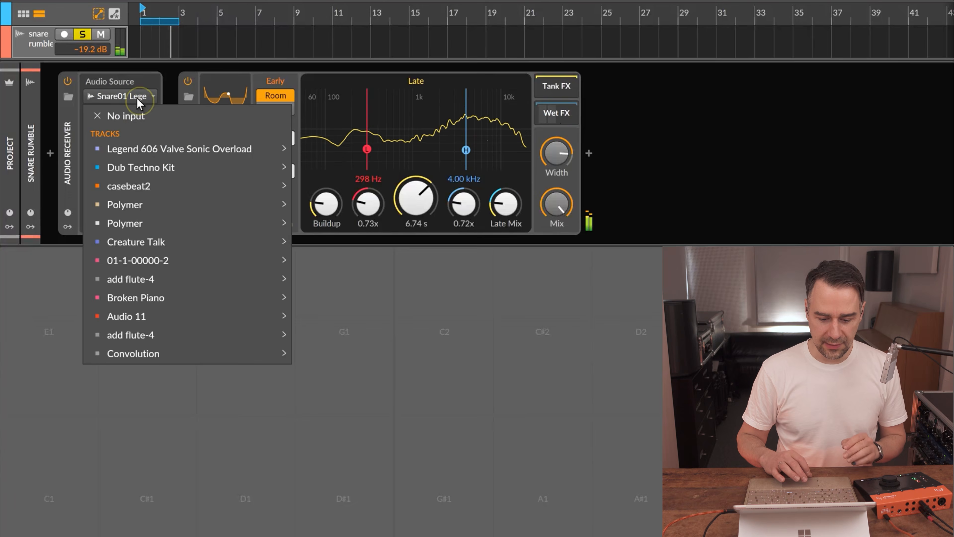
{"action": "left_click", "coordinate": [68, 153]}
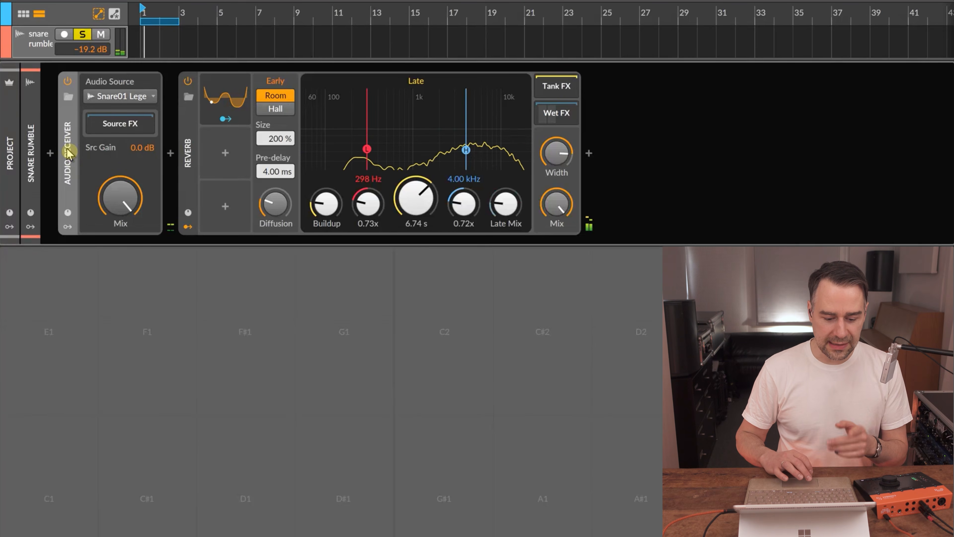
{"action": "left_click", "coordinate": [139, 98]}
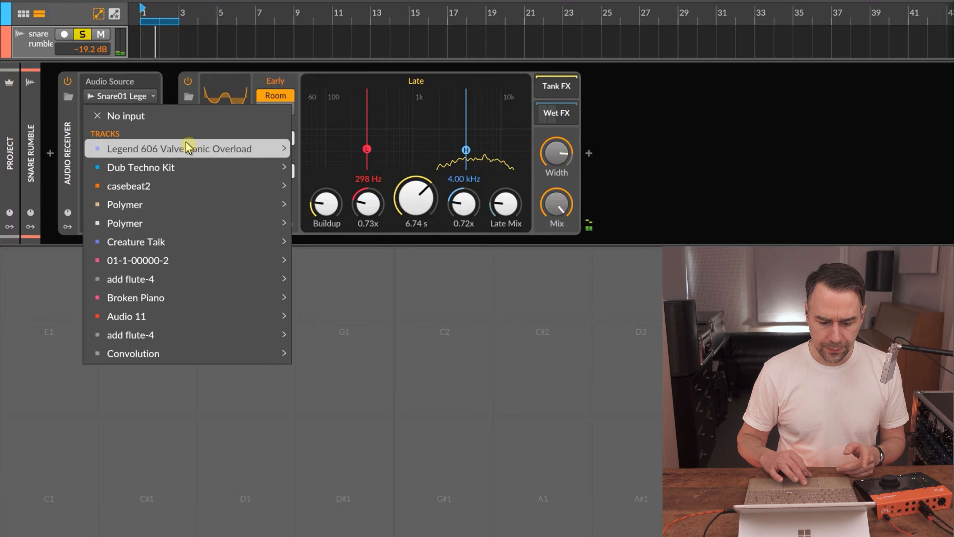
{"action": "mouse_move", "coordinate": [186, 150]}
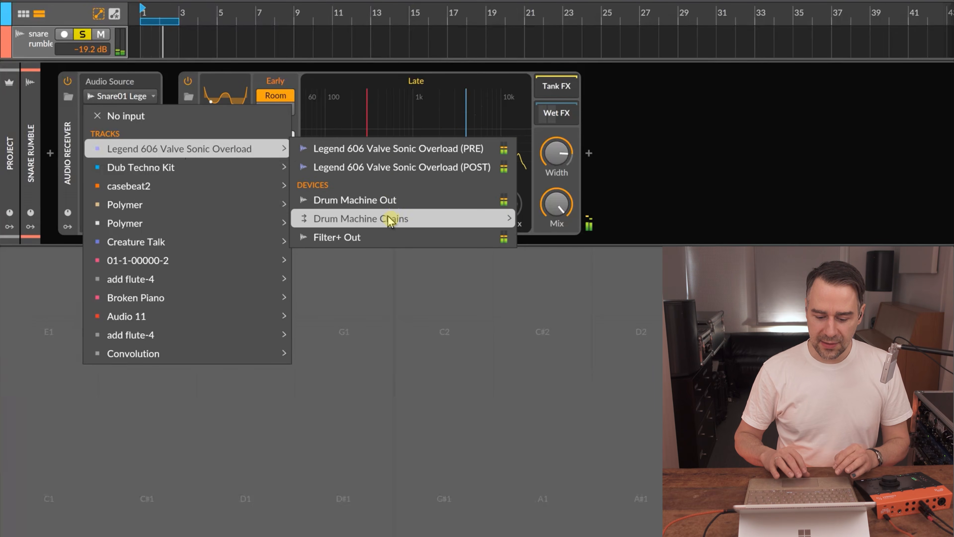
{"action": "mouse_move", "coordinate": [391, 220]}
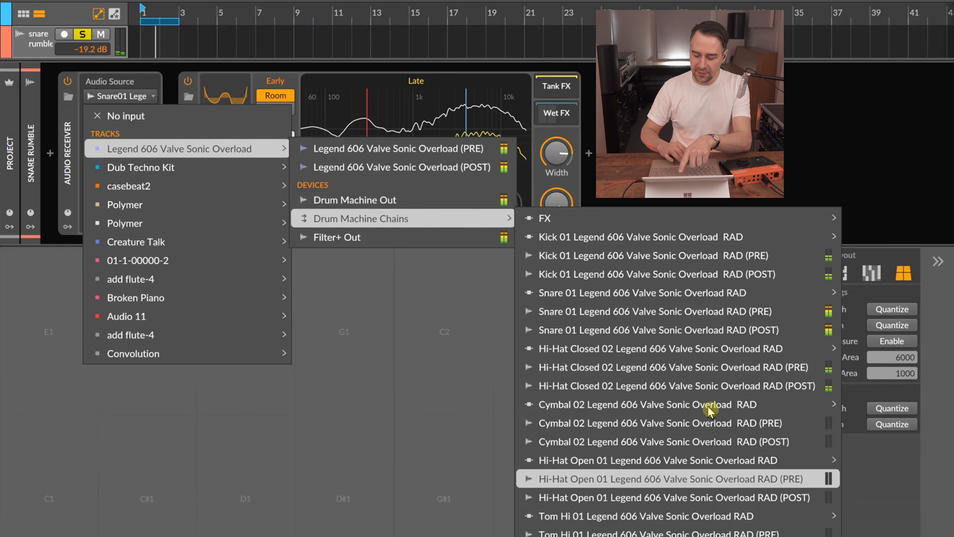
{"action": "mouse_move", "coordinate": [708, 409]}
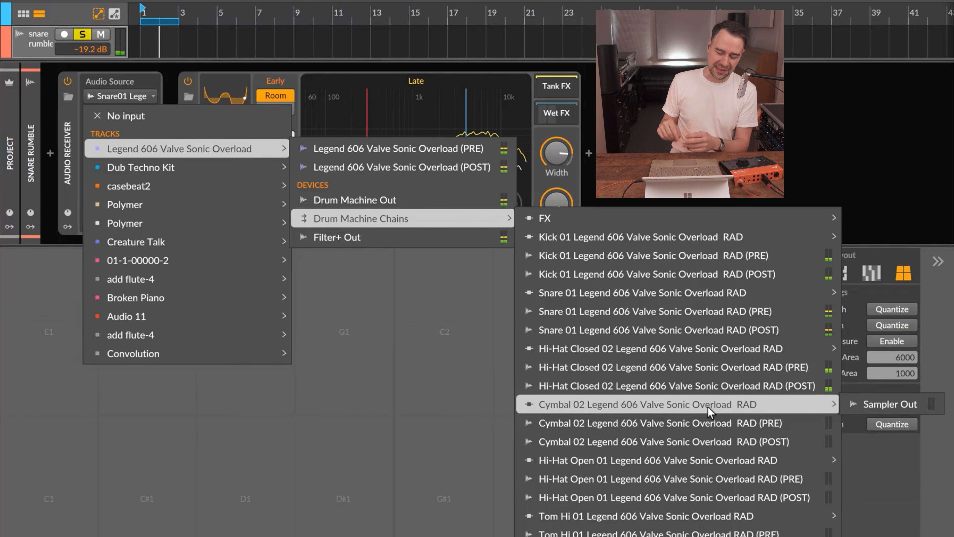
{"action": "mouse_move", "coordinate": [714, 218]}
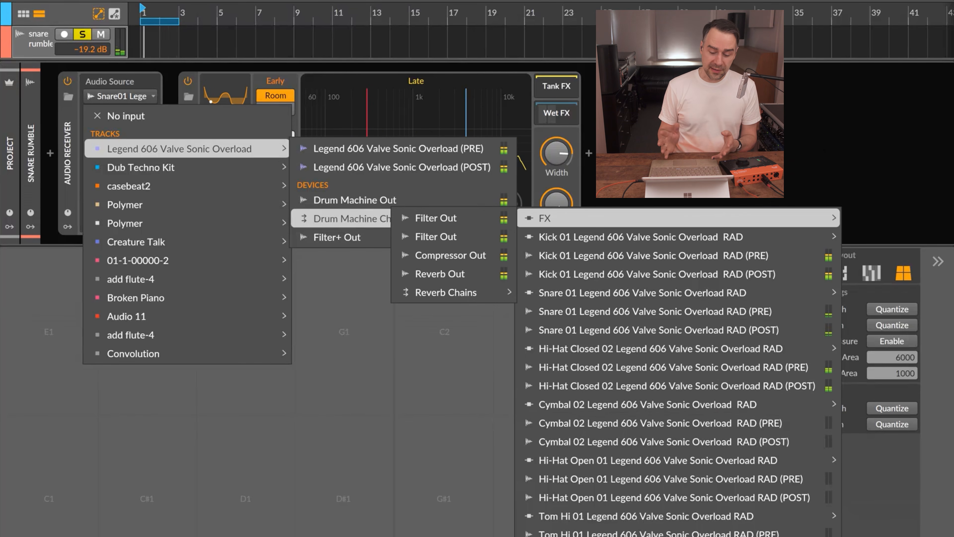
{"action": "key", "text": "Escape"}
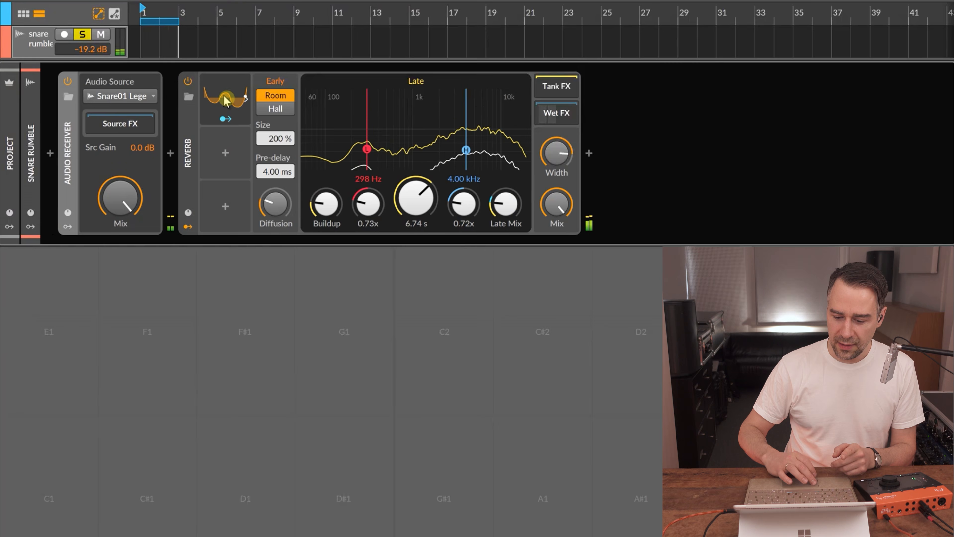
Review the Reverb's Wet FX chain with its Filter+ and Tool, including the Tool's Audio Sidechain modulator and its source choices.
{"action": "left_click", "coordinate": [562, 119]}
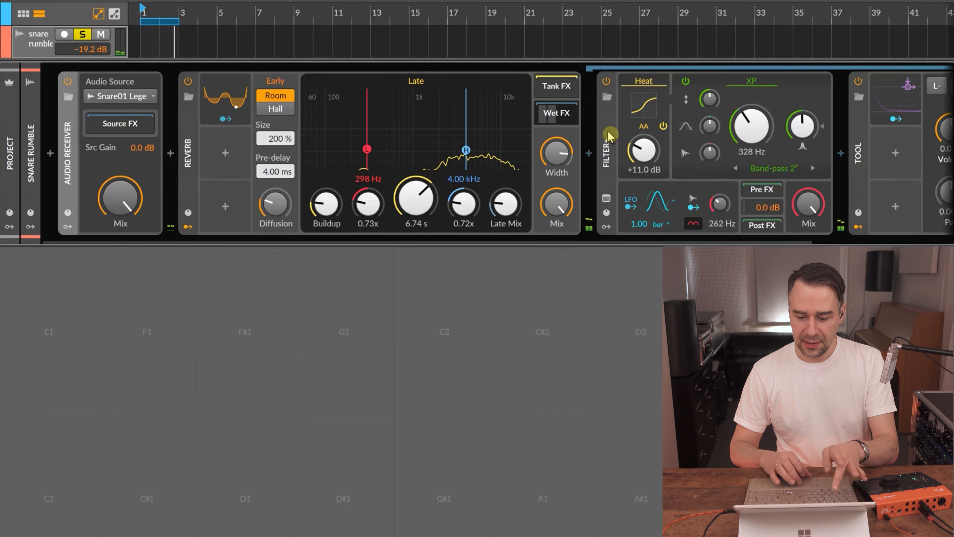
{"action": "scroll", "coordinate": [695, 150], "scroll_direction": "right", "scroll_amount": 5}
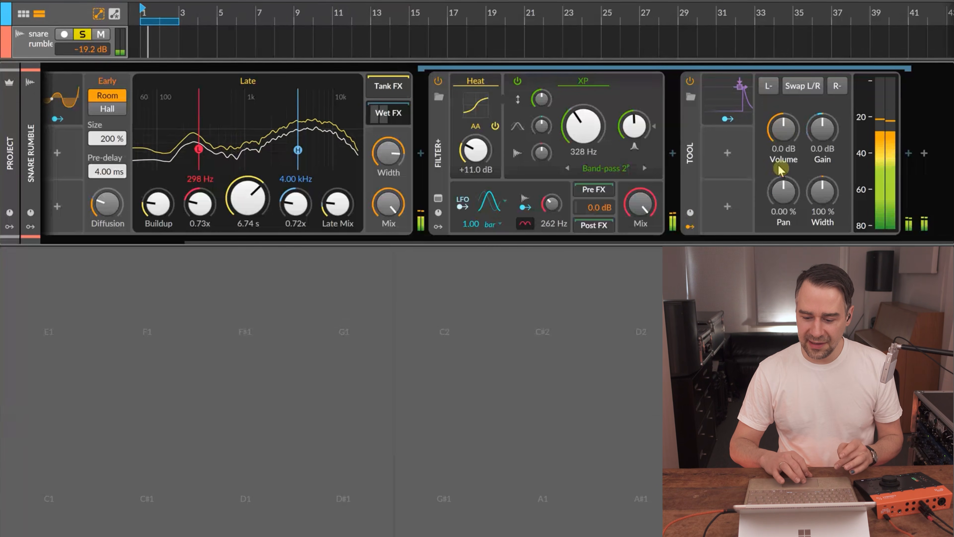
{"action": "left_click", "coordinate": [721, 99]}
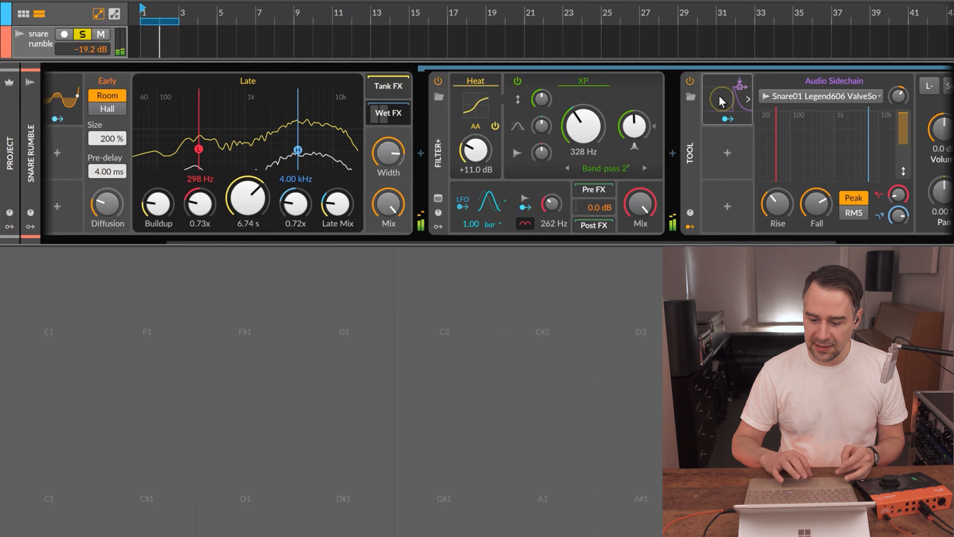
{"action": "left_click", "coordinate": [853, 97]}
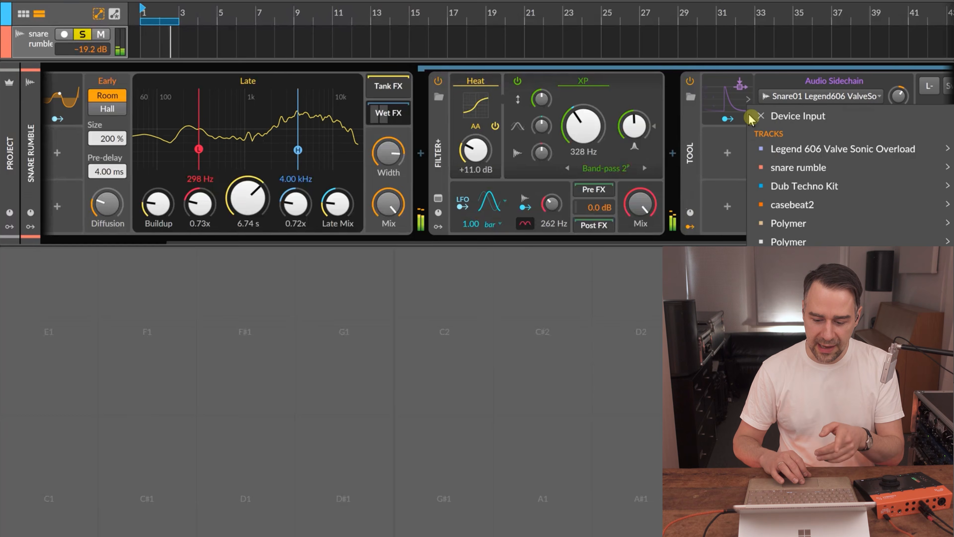
{"action": "left_click", "coordinate": [690, 161]}
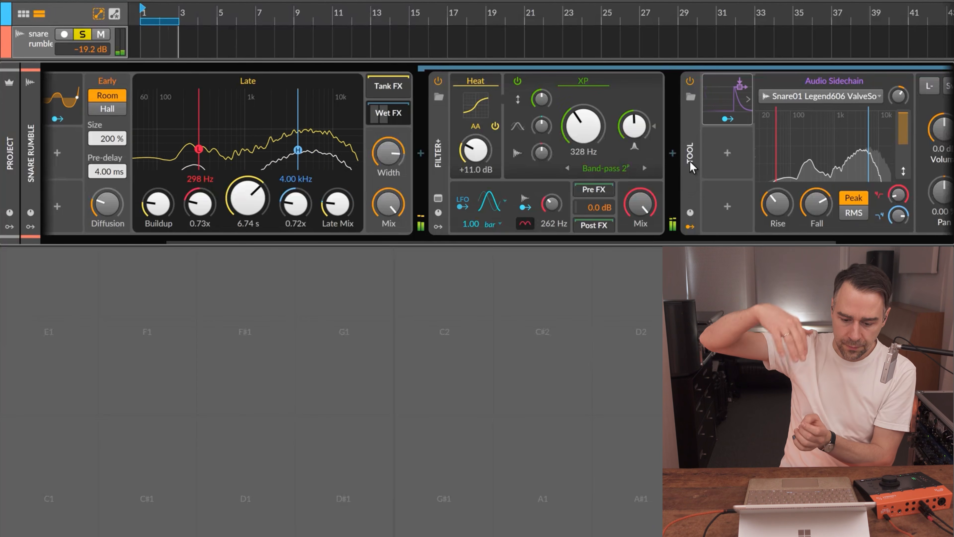
Take the Legend 606 and casebeat2 tracks out of solo to isolate snare rumble, and return to its device chain.
{"action": "key", "text": "Tab"}
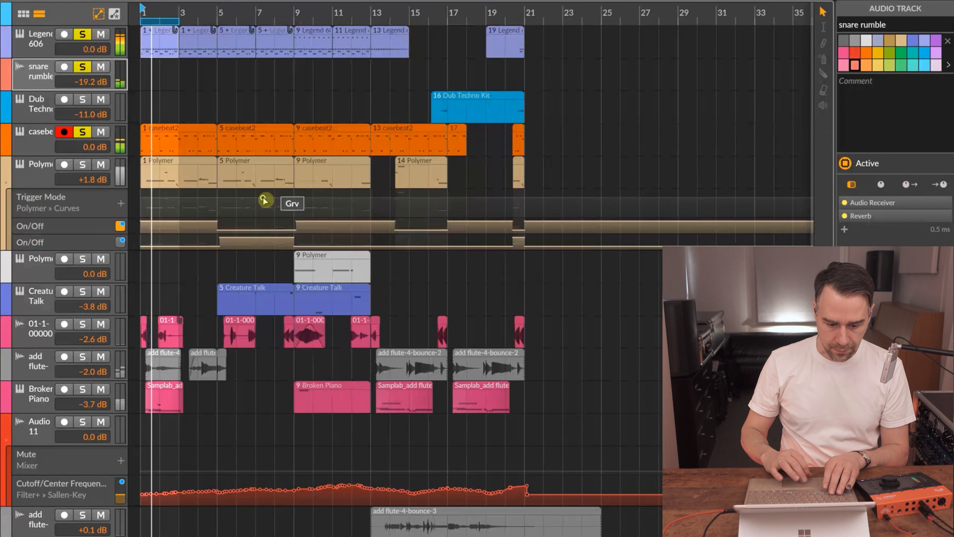
{"action": "left_click", "coordinate": [85, 35]}
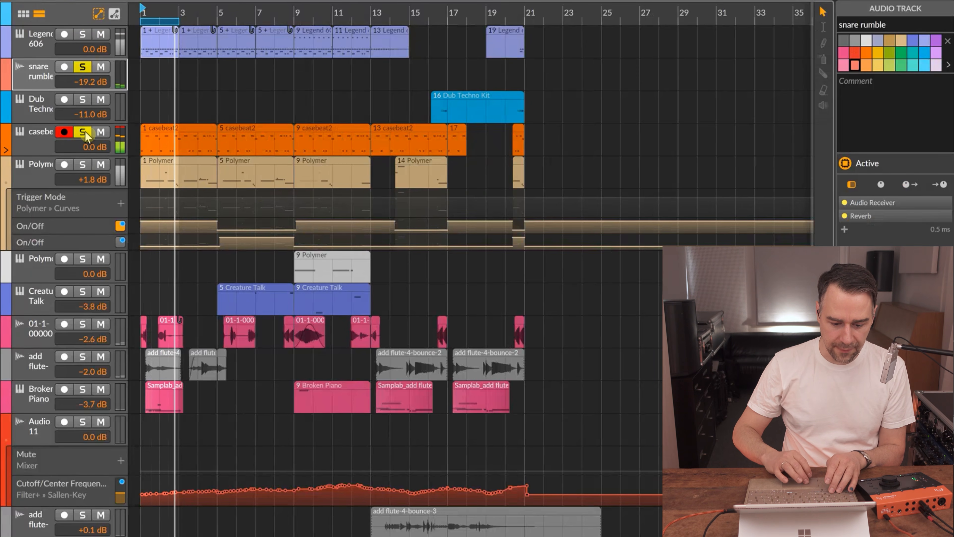
{"action": "key", "text": "Tab"}
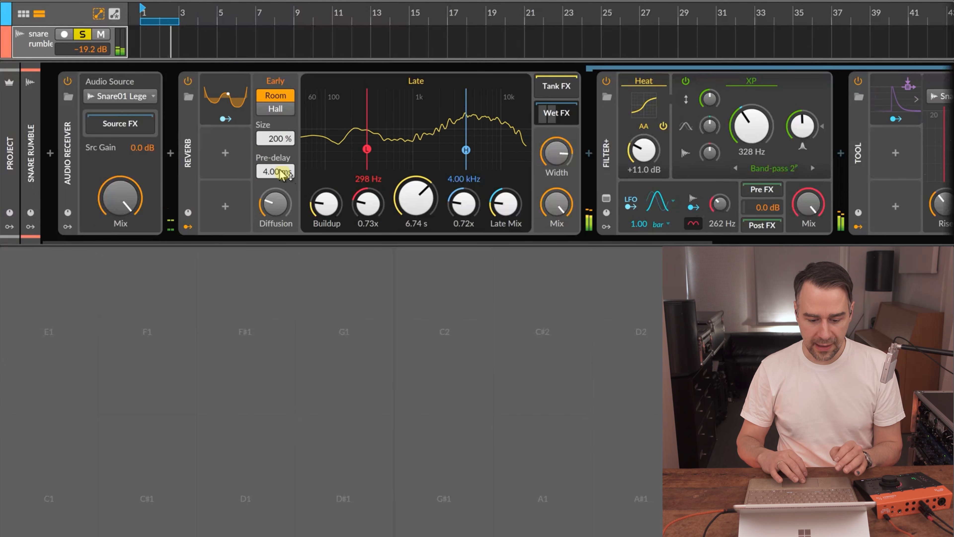
Review the Reverb's Curves modulator targets, switch the early reflections to Hall, raise Diffusion and narrow the Width.
{"action": "left_click", "coordinate": [238, 101]}
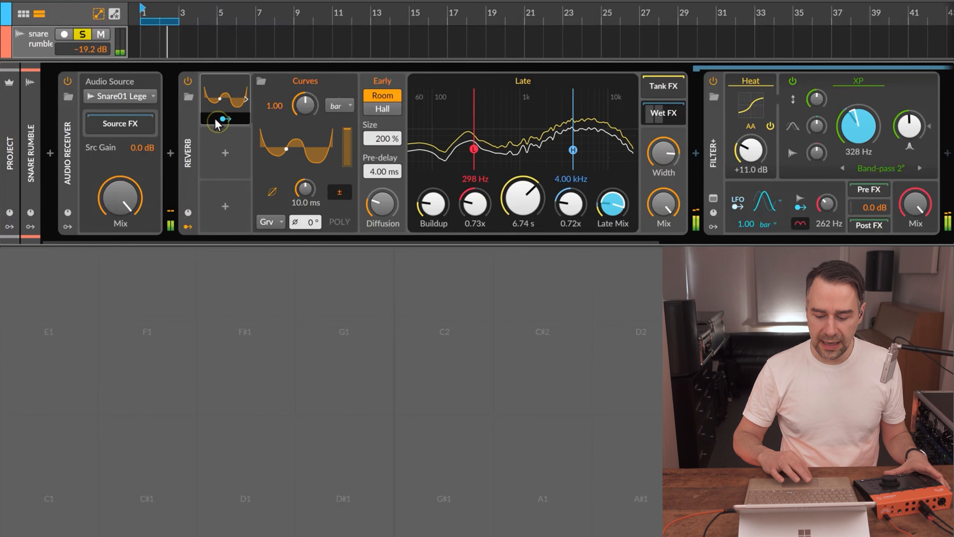
{"action": "left_click", "coordinate": [225, 118]}
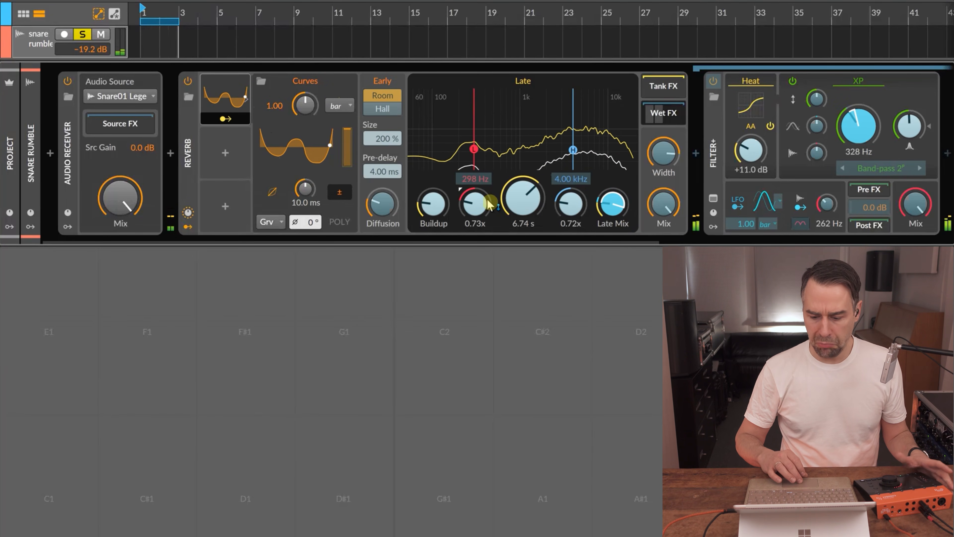
{"action": "left_click", "coordinate": [230, 120]}
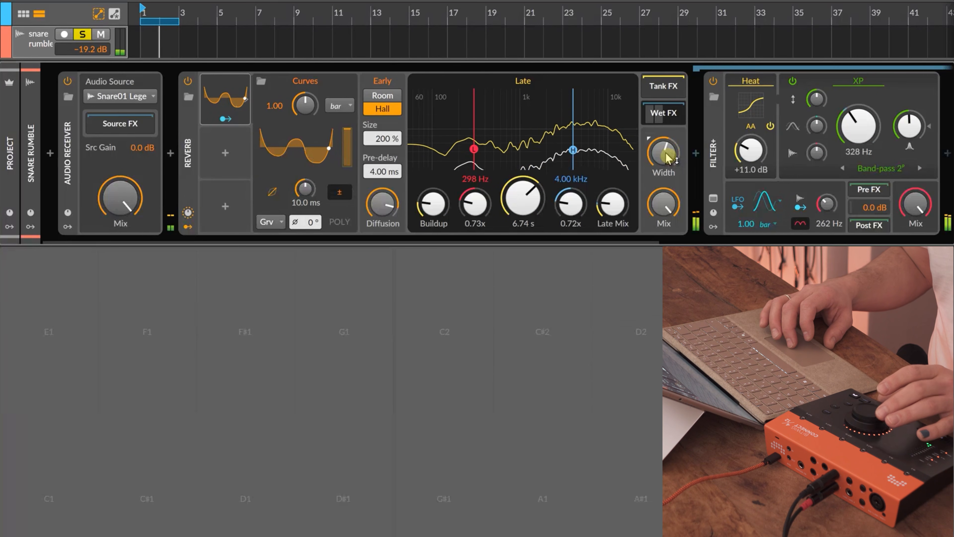
{"action": "scroll", "coordinate": [666, 153], "scroll_direction": "up", "scroll_amount": 10}
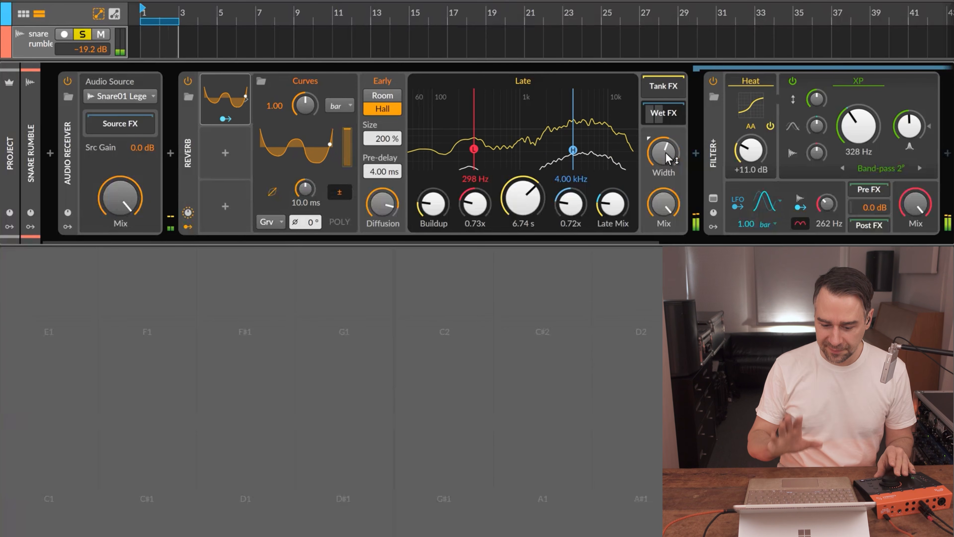
{"action": "left_click", "coordinate": [228, 121]}
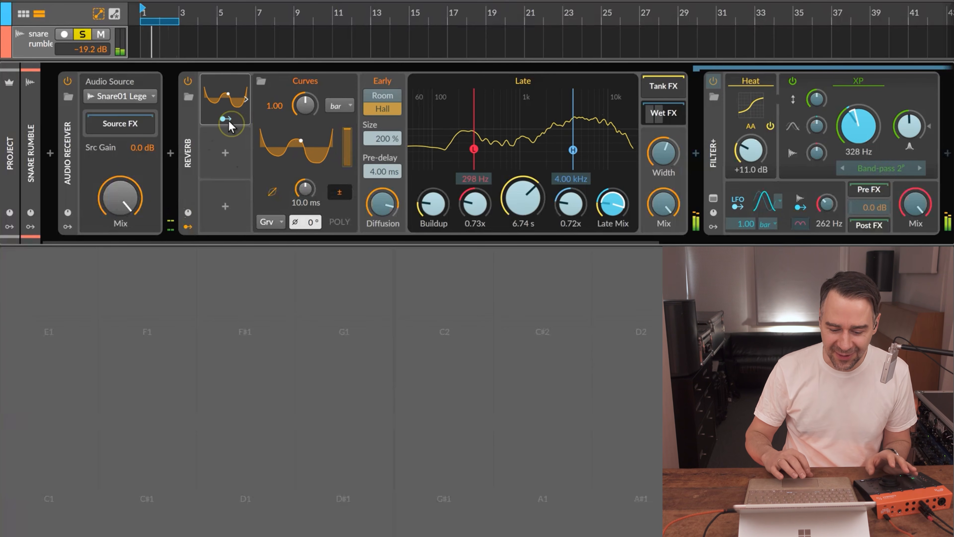
{"action": "left_click", "coordinate": [229, 121]}
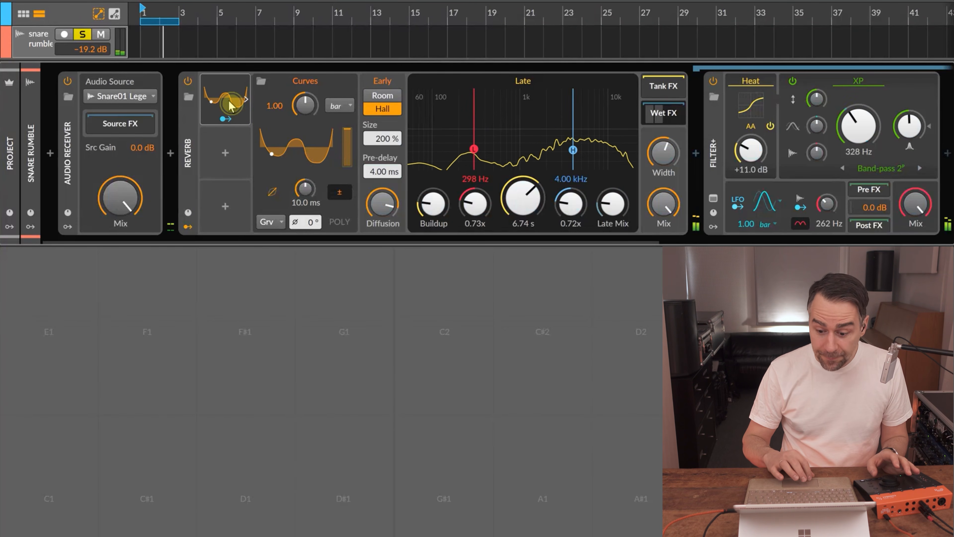
{"action": "left_click", "coordinate": [230, 106]}
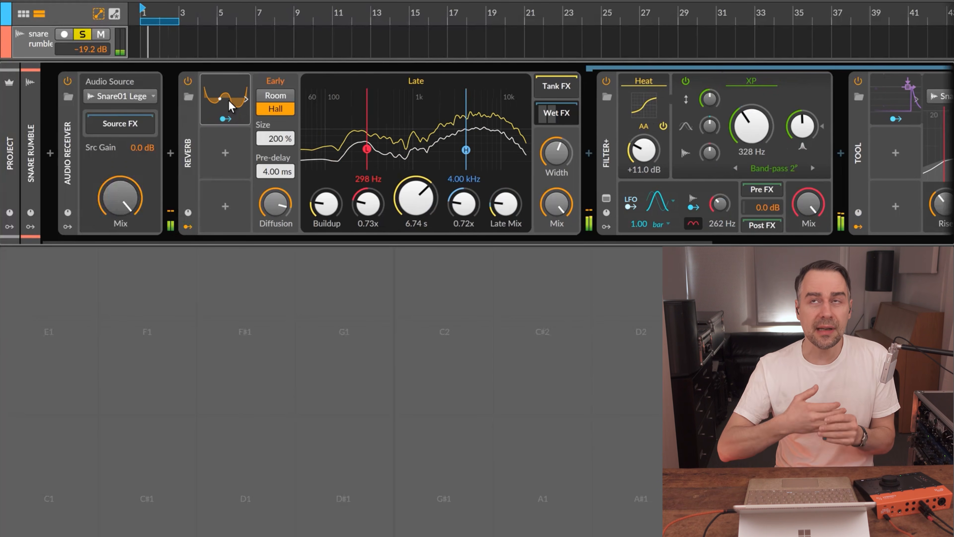
Solo the add flute-4, Broken Piano and casebeat2 tracks alongside snare rumble, and select the Broken Piano track.
{"action": "key", "text": "Tab"}
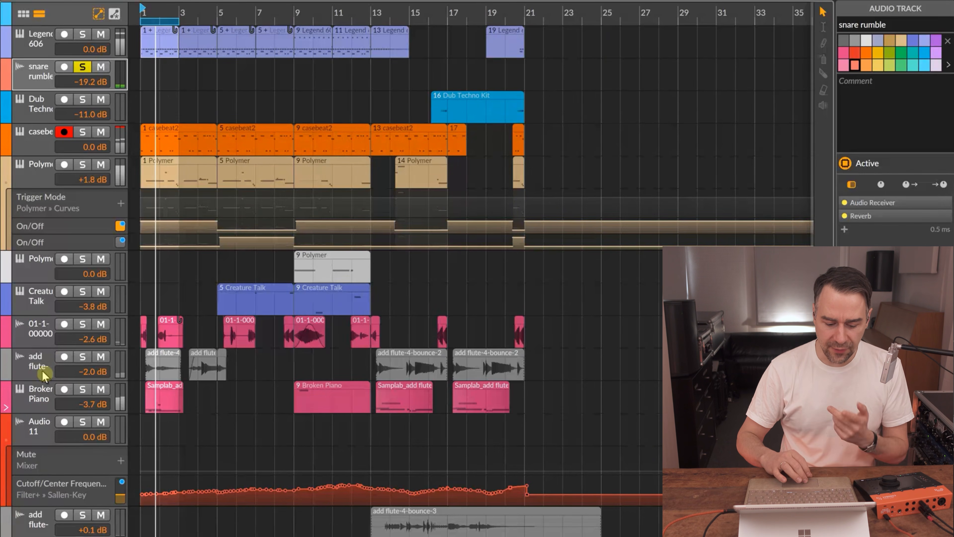
{"action": "left_click", "coordinate": [82, 356]}
{"action": "left_click", "coordinate": [74, 394]}
{"action": "left_click", "coordinate": [85, 135]}
{"action": "scroll", "coordinate": [172, 263], "scroll_direction": "up", "scroll_amount": 1}
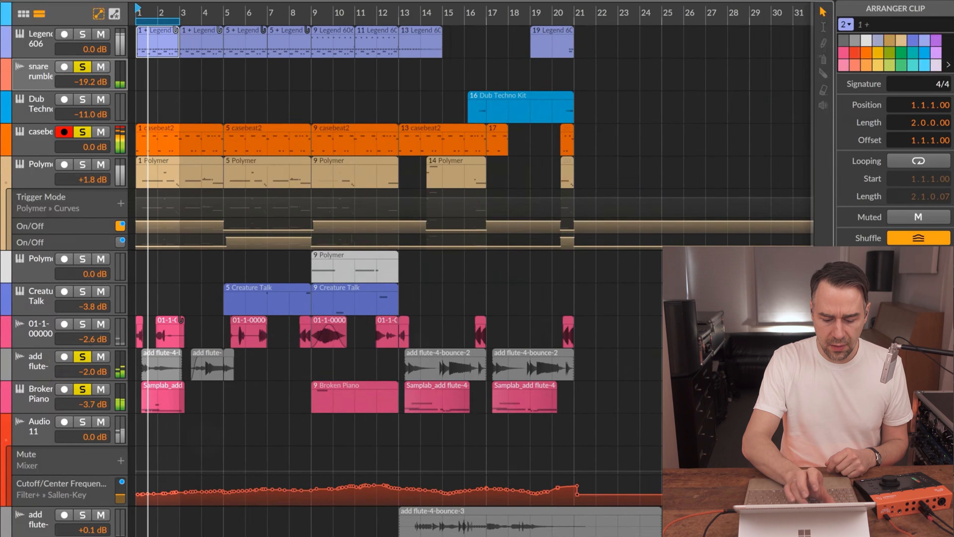
{"action": "scroll", "coordinate": [172, 263], "scroll_direction": "up", "scroll_amount": 5}
{"action": "scroll", "coordinate": [172, 264], "scroll_direction": "down", "scroll_amount": 2}
{"action": "scroll", "coordinate": [172, 263], "scroll_direction": "up", "scroll_amount": 3}
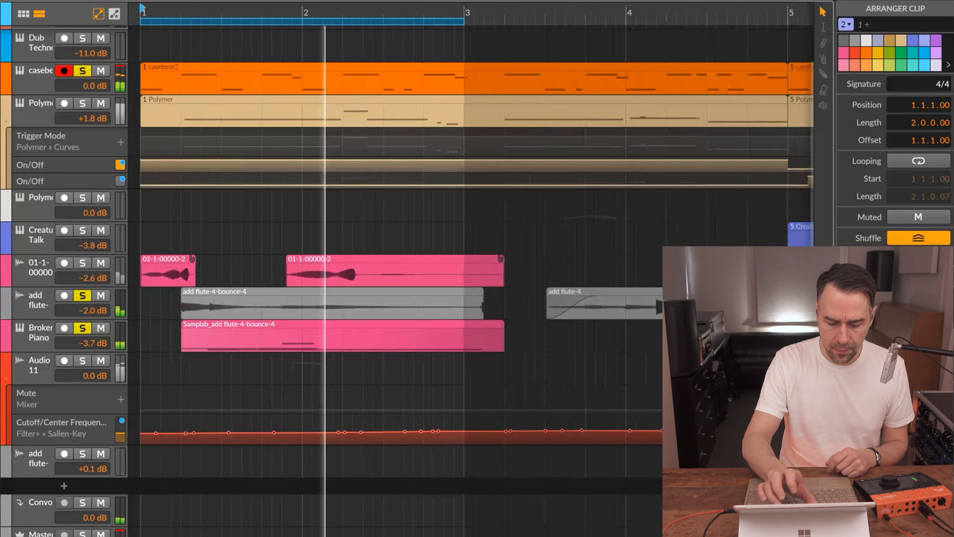
{"action": "left_click", "coordinate": [39, 334]}
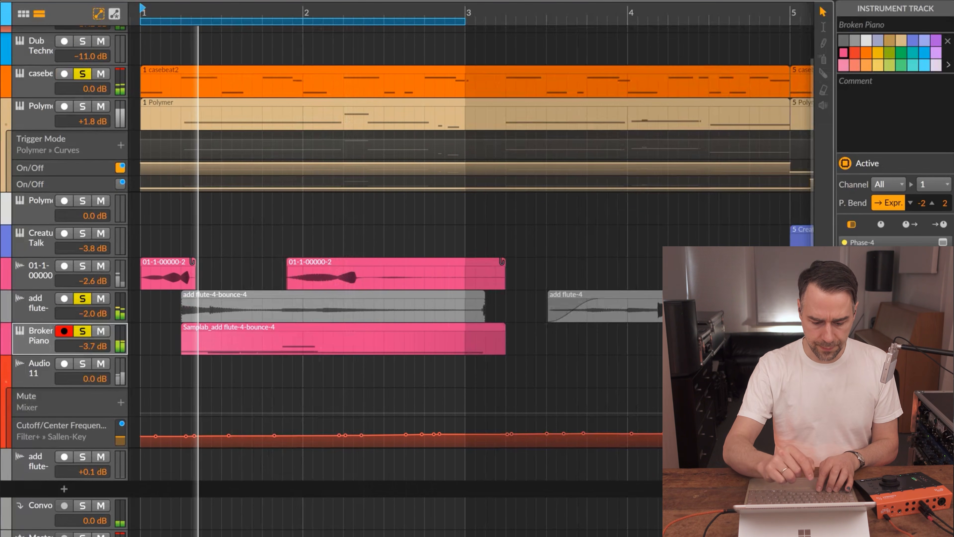
Take Broken Piano out of solo and open the add flute-4-bounce-4 clip in the detail editor.
{"action": "key", "text": "s"}
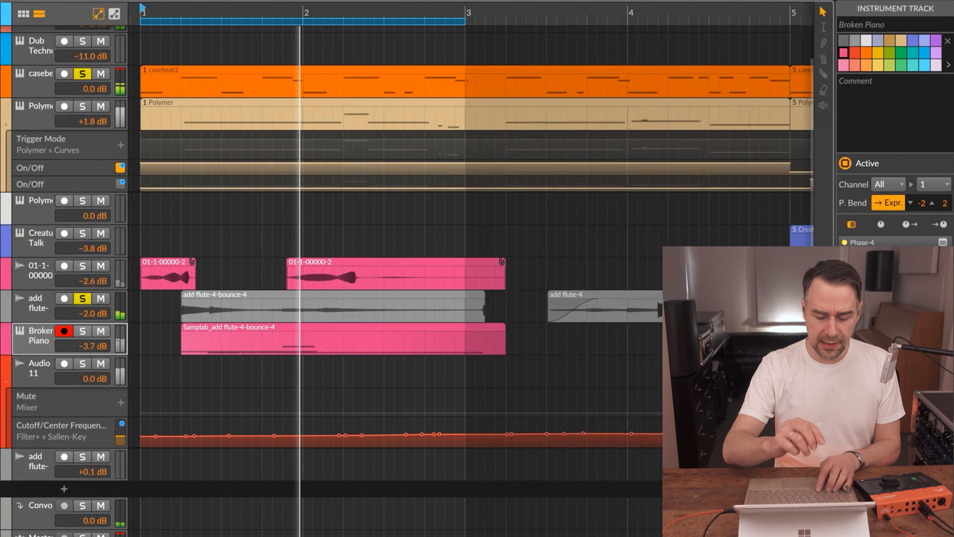
{"action": "left_click", "coordinate": [331, 308]}
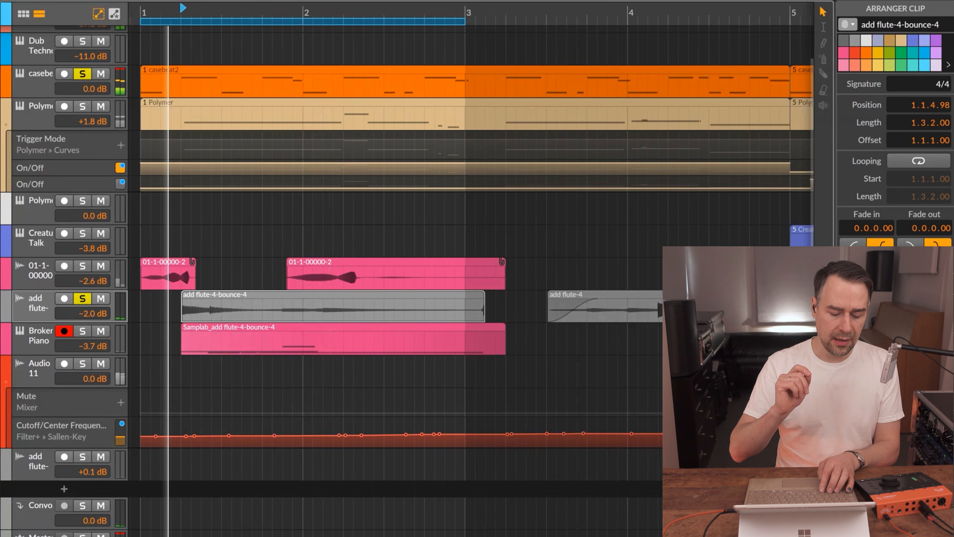
{"action": "key", "text": "e"}
{"action": "left_click", "coordinate": [290, 32]}
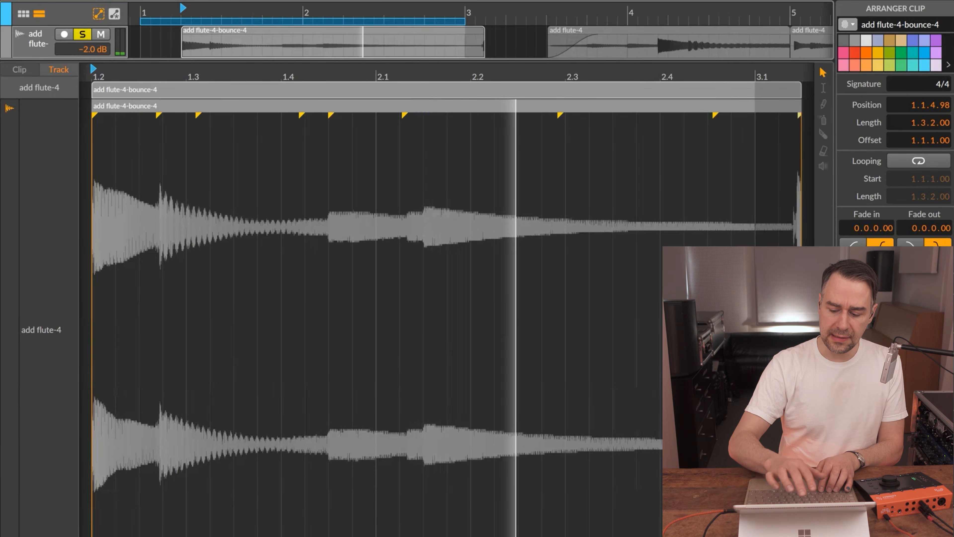
Try shifting a stretch marker in the flute clip's audio, and undo the shift.
{"action": "left_click", "coordinate": [377, 307]}
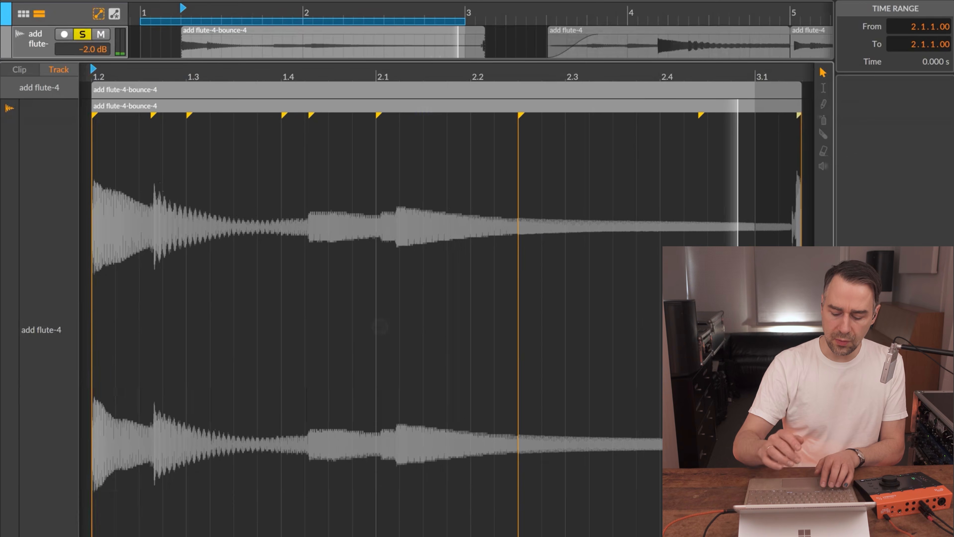
{"action": "key", "text": "ctrl+z"}
{"action": "mouse_move", "coordinate": [424, 77]}
{"action": "left_mouse_down"}
{"action": "mouse_move", "coordinate": [424, 41]}
{"action": "mouse_move", "coordinate": [321, 26]}
{"action": "left_mouse_up"}
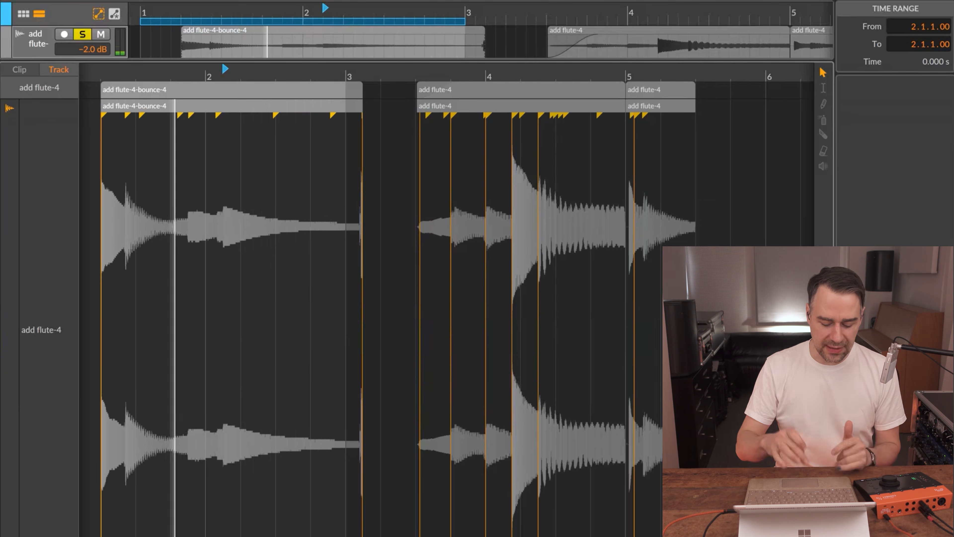
Return to the arrangement and extend the arranger loop to run from bar 1 to bar 5.
{"action": "key", "text": "e"}
{"action": "scroll", "coordinate": [376, 263], "scroll_direction": "down", "scroll_amount": 3}
{"action": "scroll", "coordinate": [375, 263], "scroll_direction": "up", "scroll_amount": 1}
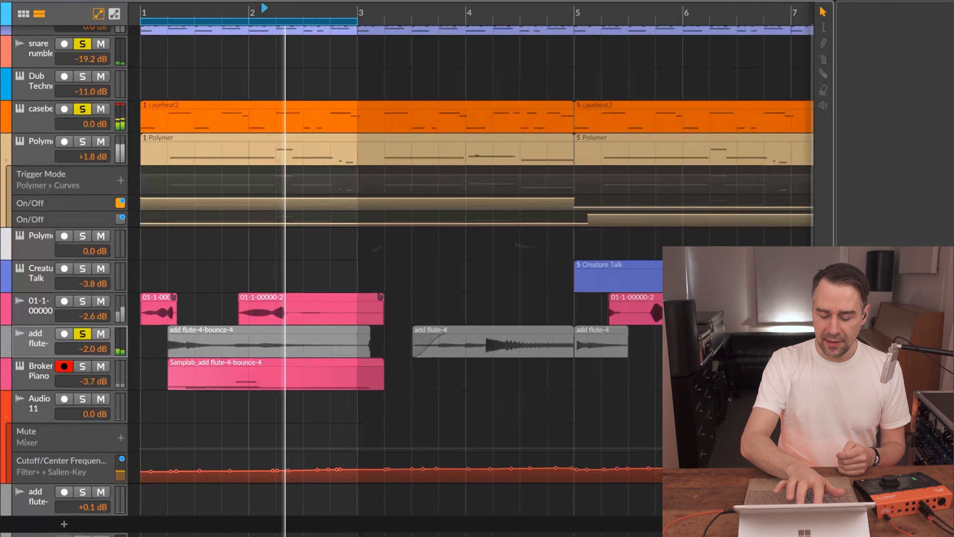
{"action": "scroll", "coordinate": [376, 263], "scroll_direction": "down", "scroll_amount": 3}
{"action": "left_click", "coordinate": [147, 6]}
{"action": "mouse_move", "coordinate": [147, 5]}
{"action": "left_mouse_down"}
{"action": "mouse_move", "coordinate": [473, 19]}
{"action": "mouse_move", "coordinate": [454, 19]}
{"action": "left_mouse_up"}
{"action": "left_click", "coordinate": [554, 364]}
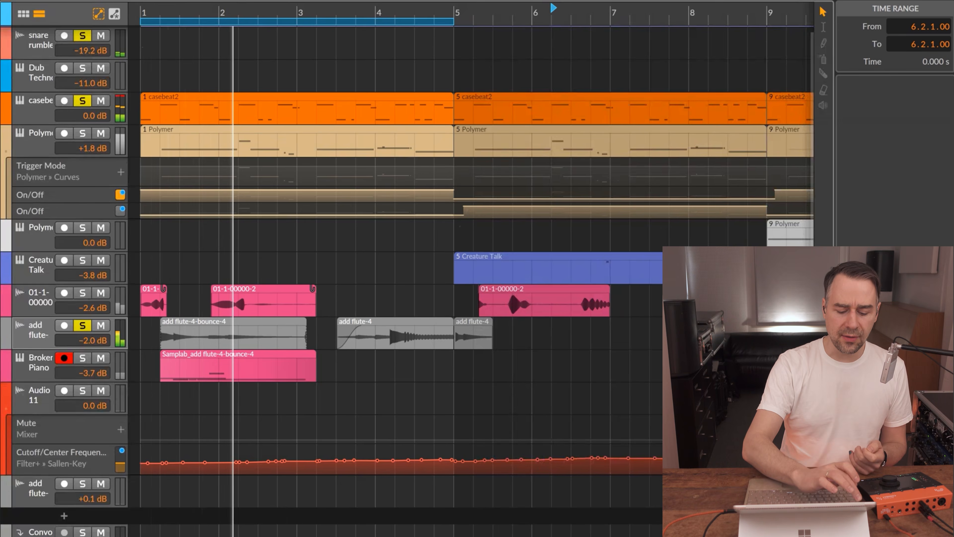
Solo the Broken Piano track and review its Phase-4 patch along the device chain.
{"action": "left_click", "coordinate": [38, 363]}
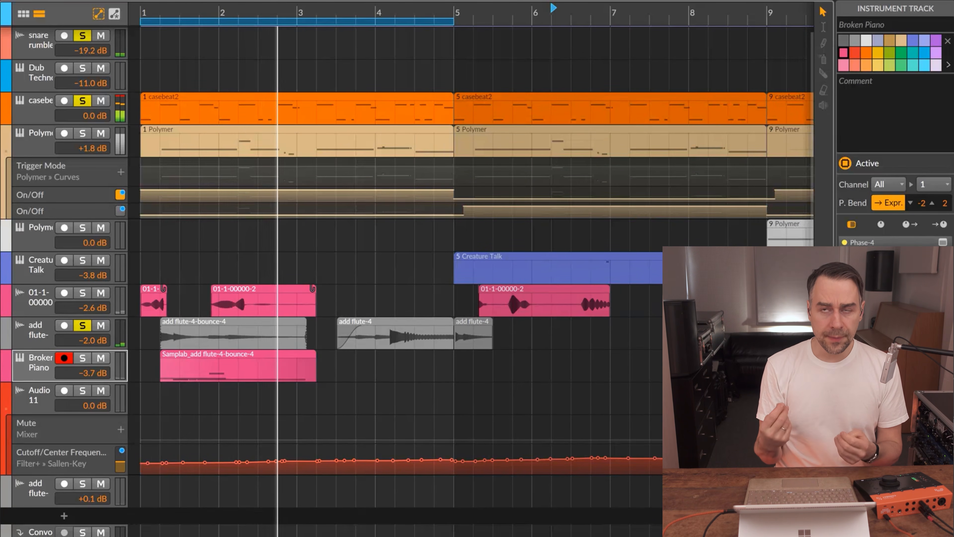
{"action": "key", "text": "s"}
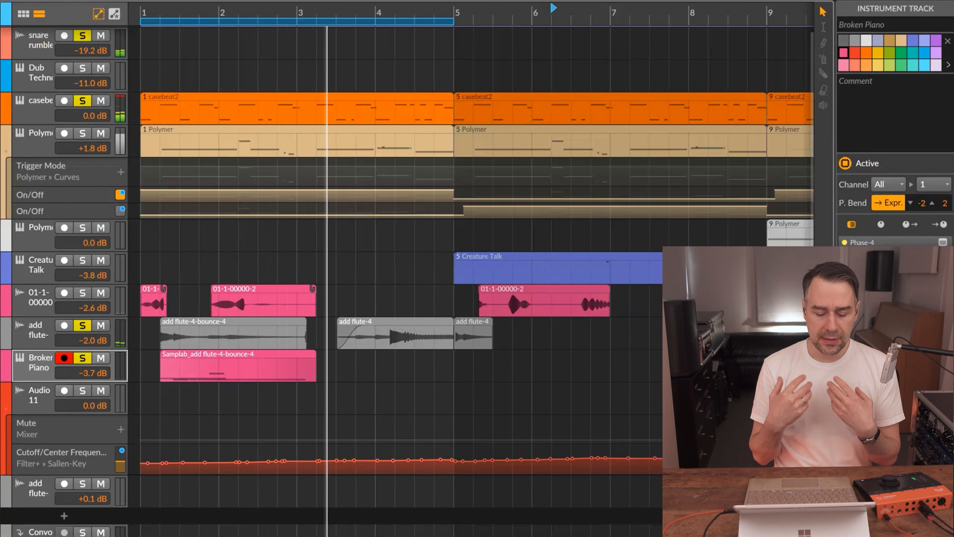
{"action": "key", "text": "d"}
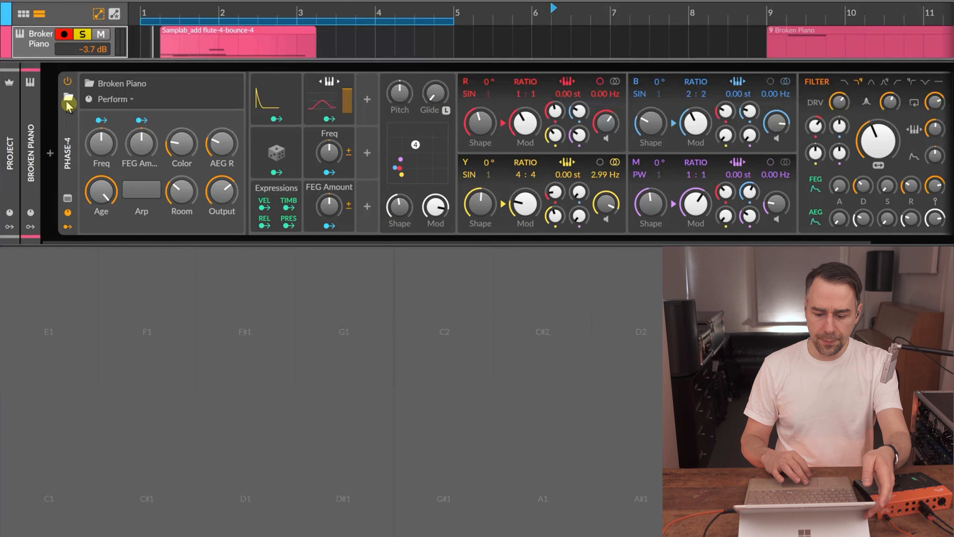
{"action": "scroll", "coordinate": [626, 156], "scroll_direction": "right", "scroll_amount": 3}
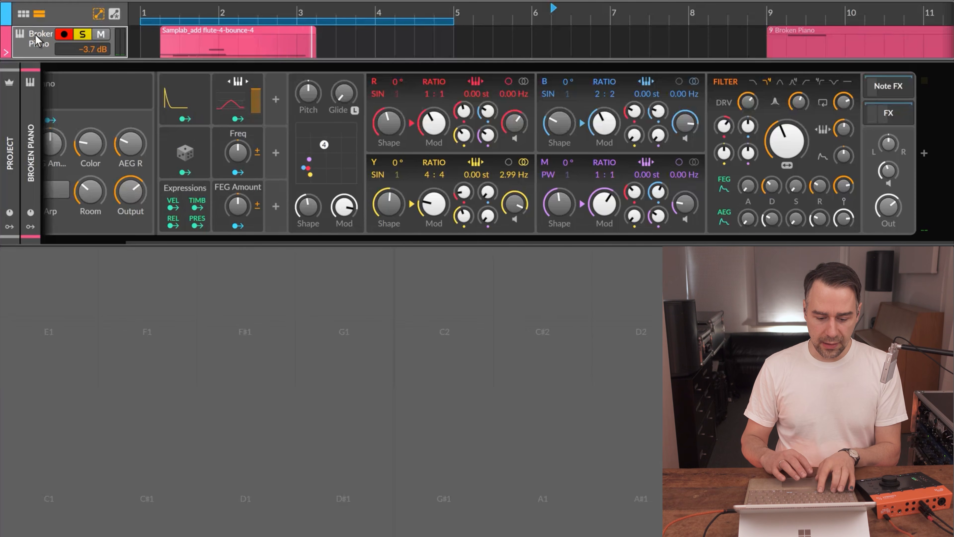
Return to the arrangement, solo the Audio 11 track and bring up its device chain.
{"action": "key", "text": "alt+1"}
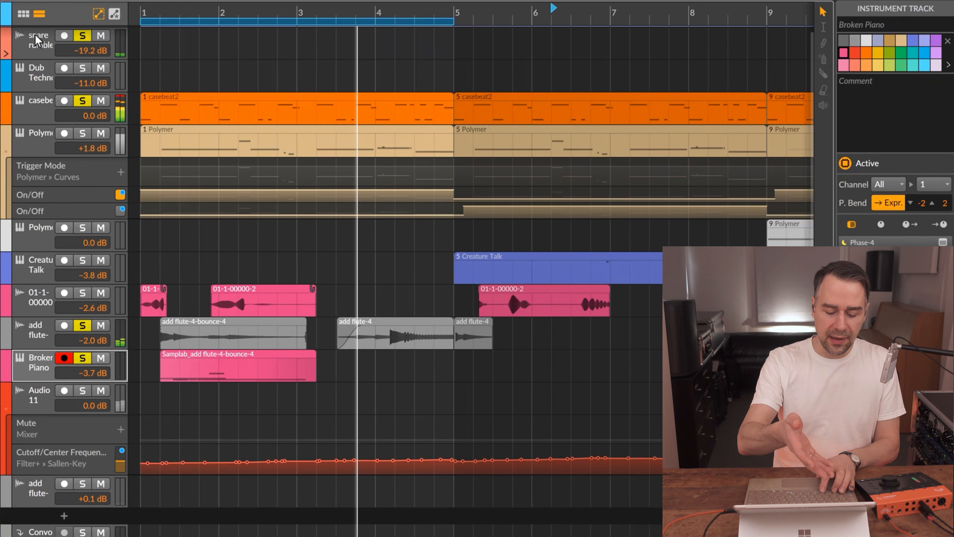
{"action": "left_click", "coordinate": [38, 394]}
{"action": "left_click", "coordinate": [79, 392]}
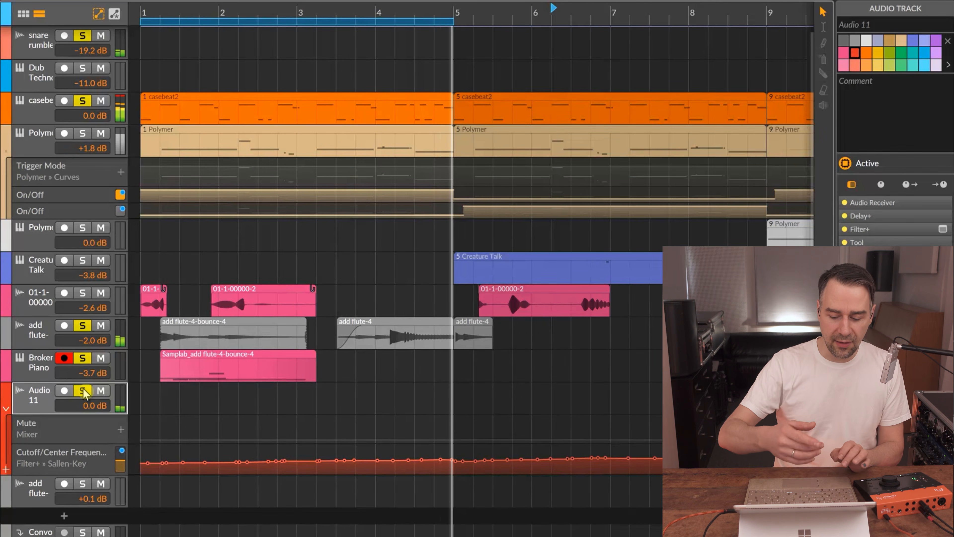
{"action": "key", "text": "alt+3"}
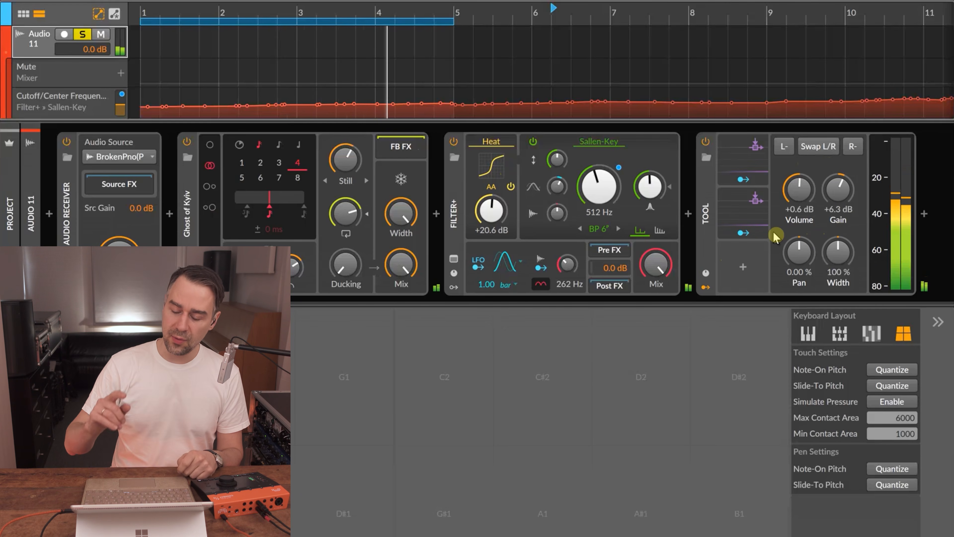
Solo the Legend 606 track in the arrangement as well, and return to Audio 11's device chain.
{"action": "key", "text": "d"}
{"action": "key", "text": "i"}
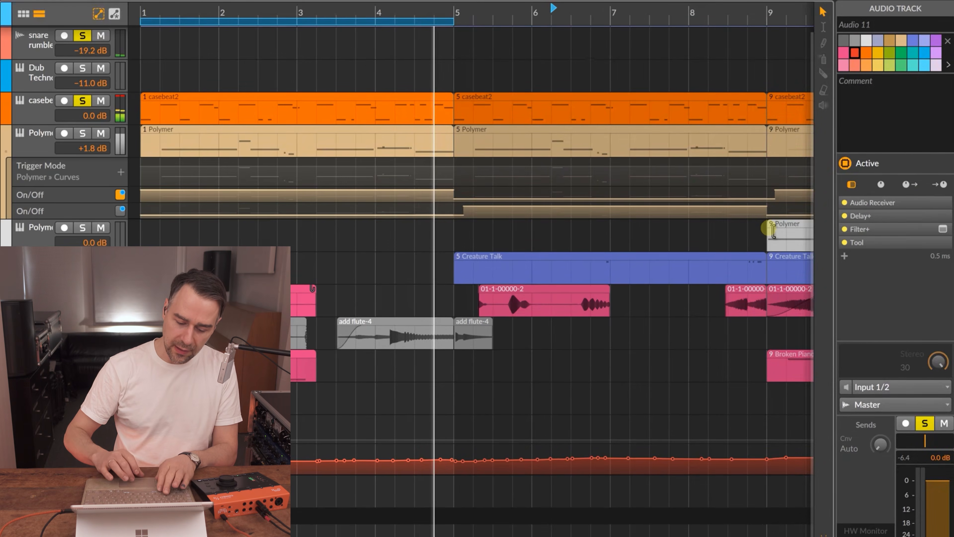
{"action": "scroll", "coordinate": [320, 62], "scroll_direction": "up", "scroll_amount": 1}
{"action": "left_click", "coordinate": [84, 35]}
{"action": "key", "text": "Tab"}
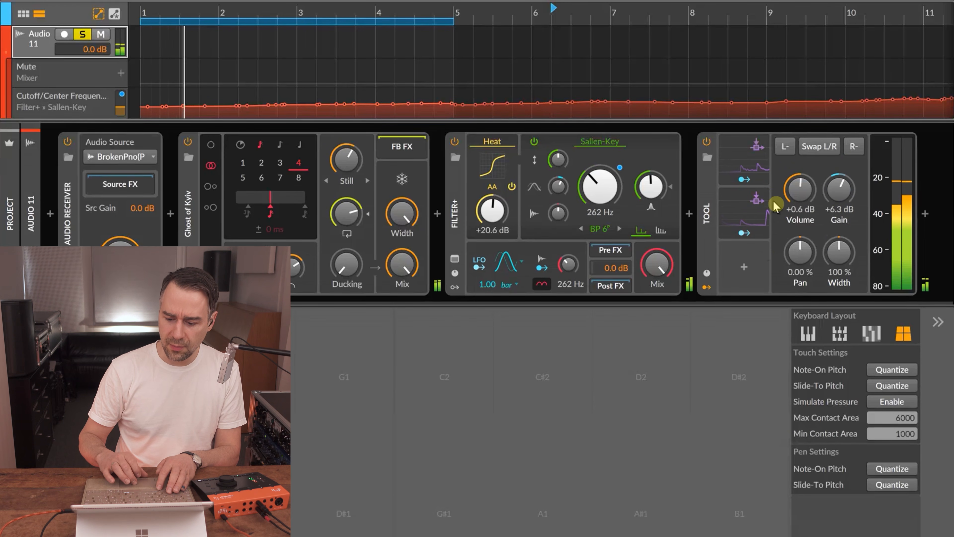
Lower the High Cut of the Tool's Audio Sidechain 2 modulator, and open the settings of Audio Sidechain 1.
{"action": "left_click", "coordinate": [764, 213]}
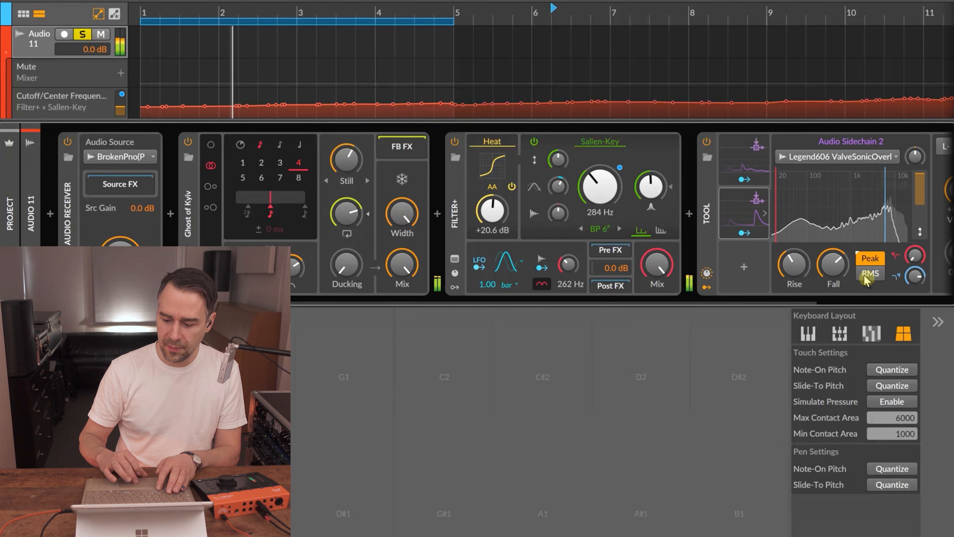
{"action": "mouse_move", "coordinate": [905, 283]}
{"action": "left_mouse_down"}
{"action": "mouse_move", "coordinate": [906, 298]}
{"action": "mouse_move", "coordinate": [915, 270]}
{"action": "left_mouse_up"}
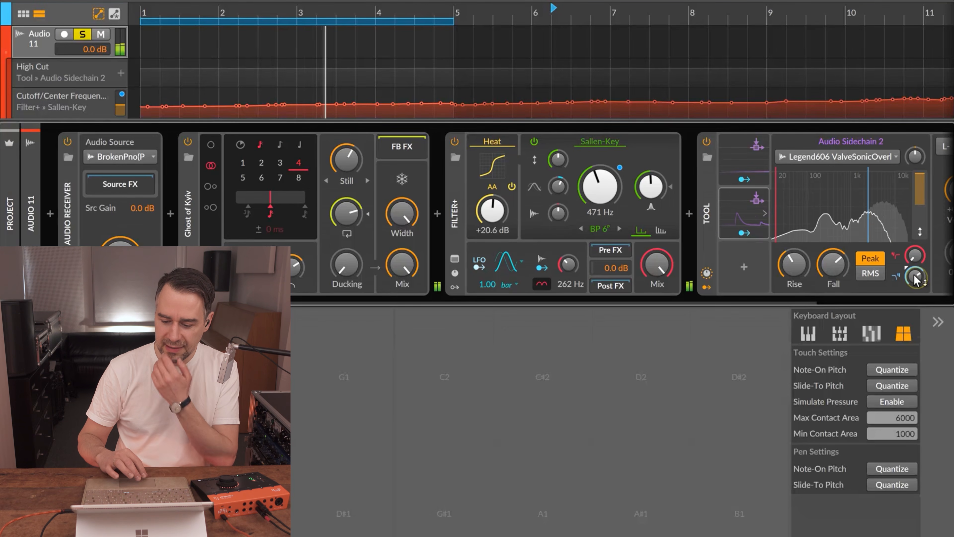
{"action": "left_click", "coordinate": [747, 157]}
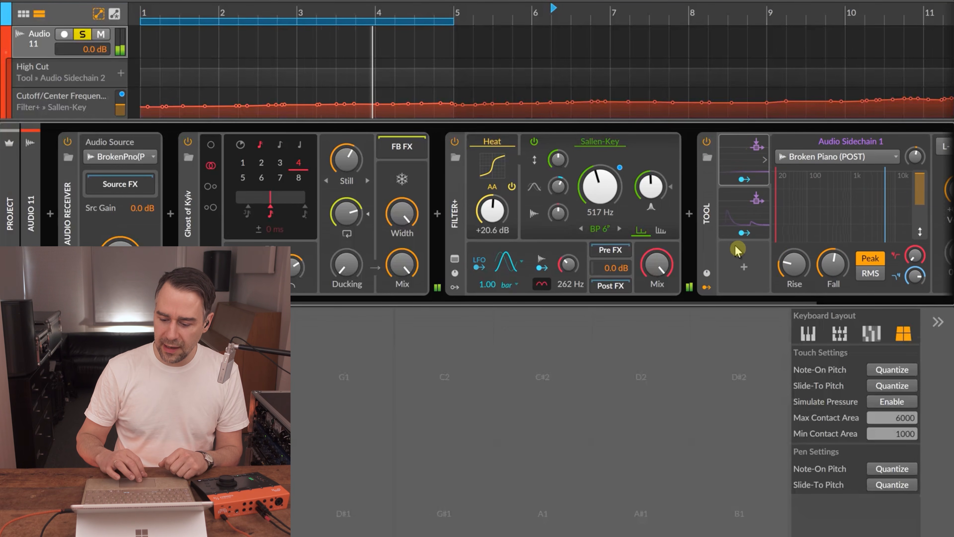
{"action": "scroll", "coordinate": [735, 248], "scroll_direction": "right", "scroll_amount": 5}
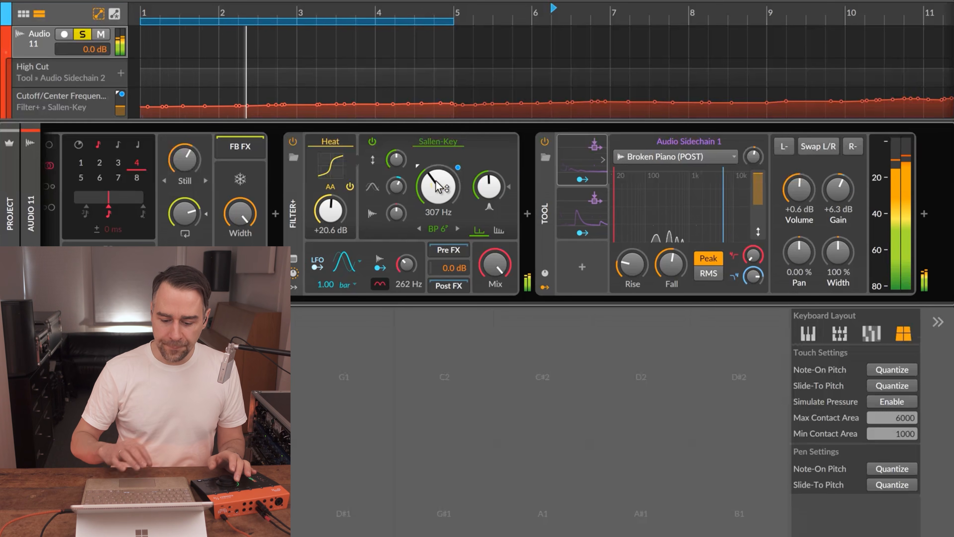
Try raising the Filter+ Sallen-Key cutoff to 3.05 kHz, and restore the cutoff's automation.
{"action": "left_click", "coordinate": [294, 288]}
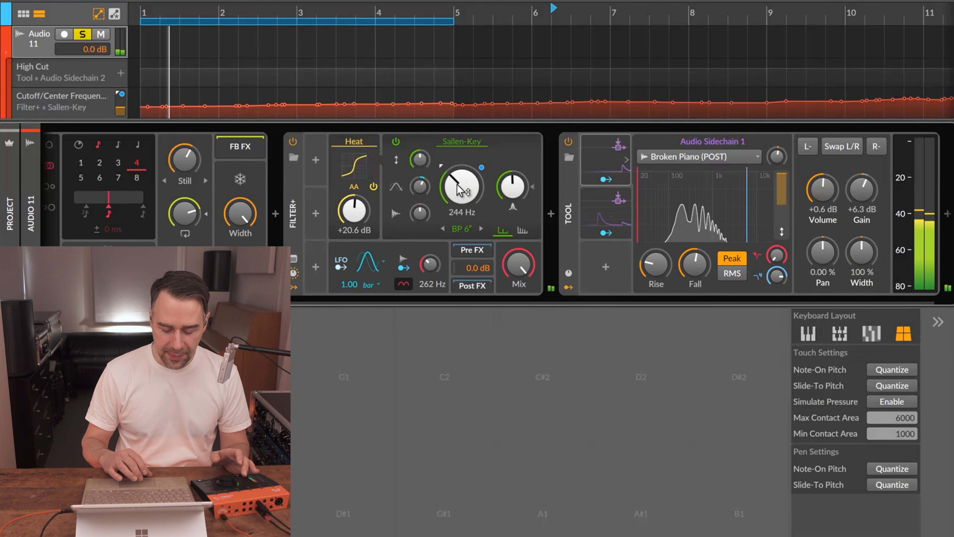
{"action": "left_click_drag", "start_coordinate": [458, 184], "coordinate": [458, 155]}
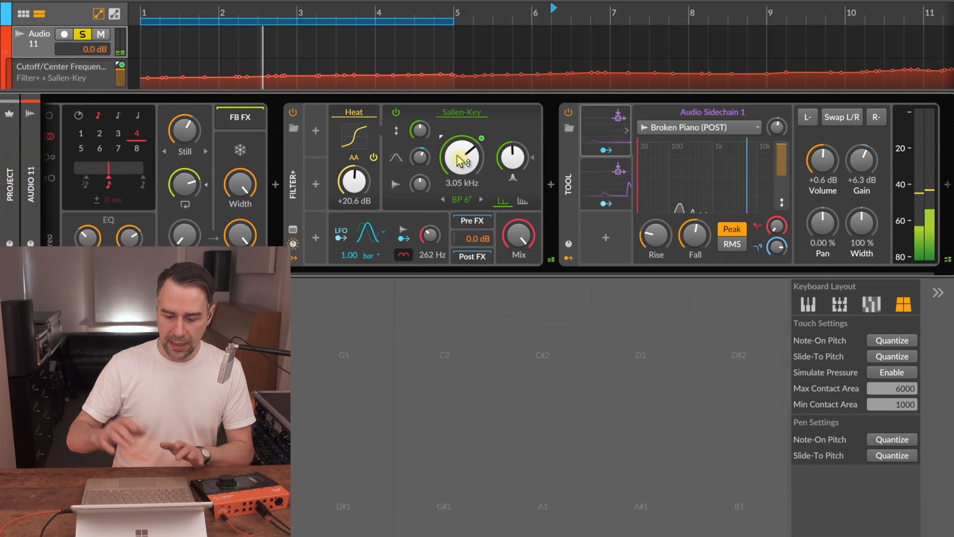
{"action": "scroll", "coordinate": [458, 154], "scroll_direction": "down", "scroll_amount": 10}
{"action": "scroll", "coordinate": [458, 156], "scroll_direction": "down", "scroll_amount": 10}
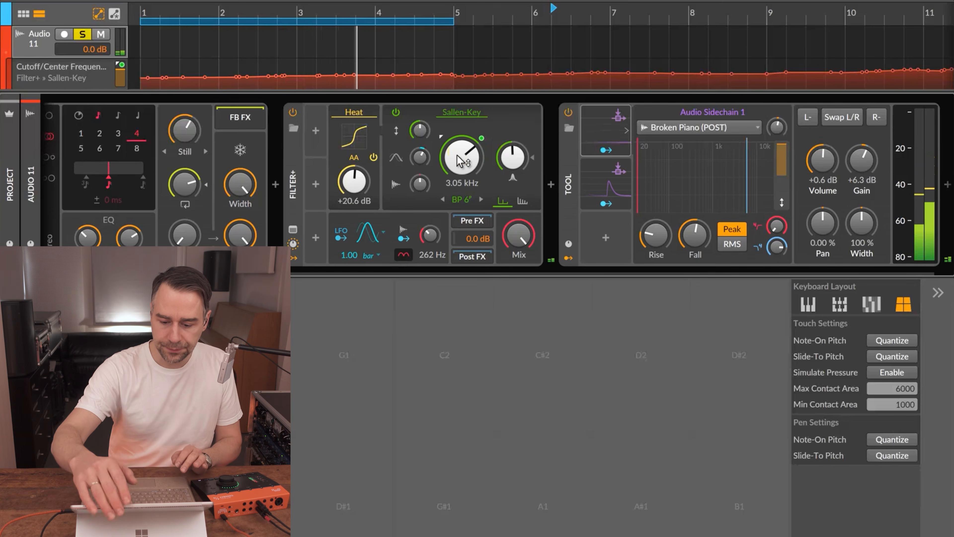
{"action": "left_click", "coordinate": [481, 139]}
Take Audio 11, Broken Piano, add flute-4, casebeat2, snare rumble and Legend 606 out of solo in the arrangement.
{"action": "key", "text": "Tab"}
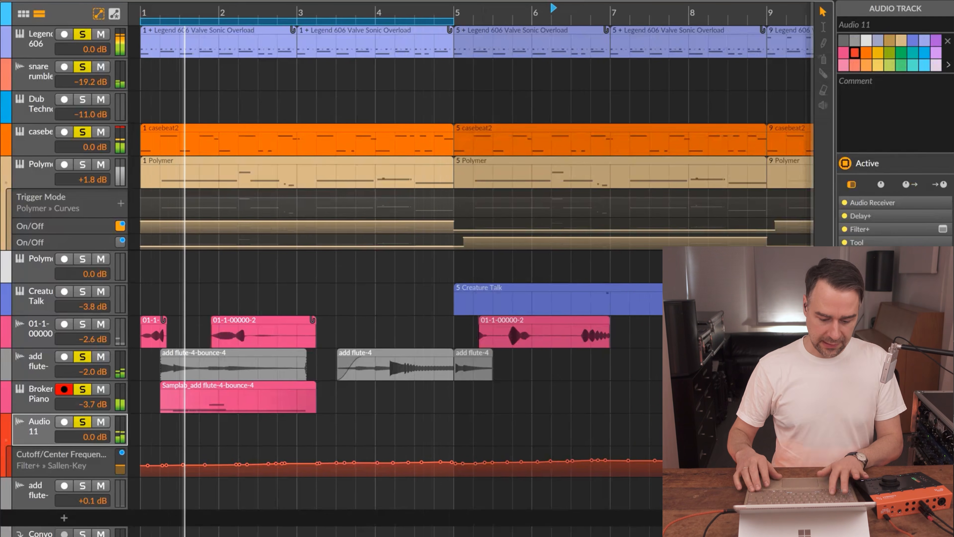
{"action": "key", "text": "Up"}
{"action": "key", "text": "Up"}
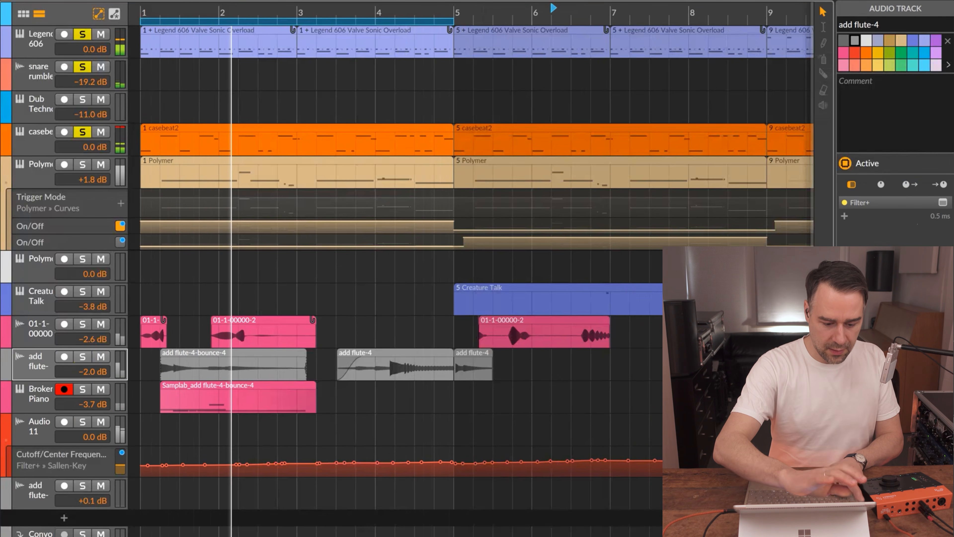
{"action": "key", "text": "Up"}
{"action": "key", "text": "Up"}
{"action": "key", "text": "Up"}
{"action": "key", "text": "Up"}
{"action": "key", "text": "Up"}
{"action": "key", "text": "Up"}
{"action": "key", "text": "Up"}
{"action": "key", "text": "Up"}
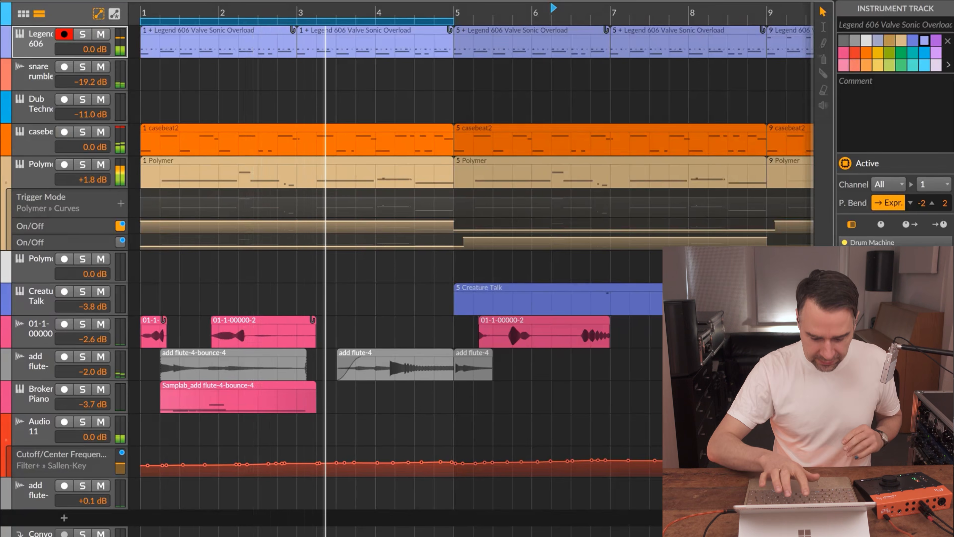
Set the arranger loop to the Polymer clip that starts at bar 5.
{"action": "scroll", "coordinate": [471, 278], "scroll_direction": "down", "scroll_amount": 6}
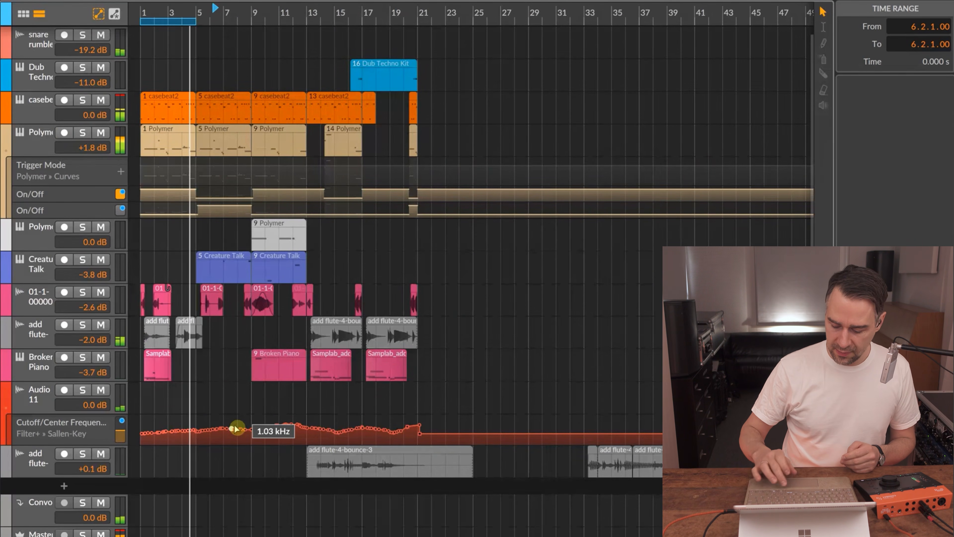
{"action": "left_click", "coordinate": [479, 338]}
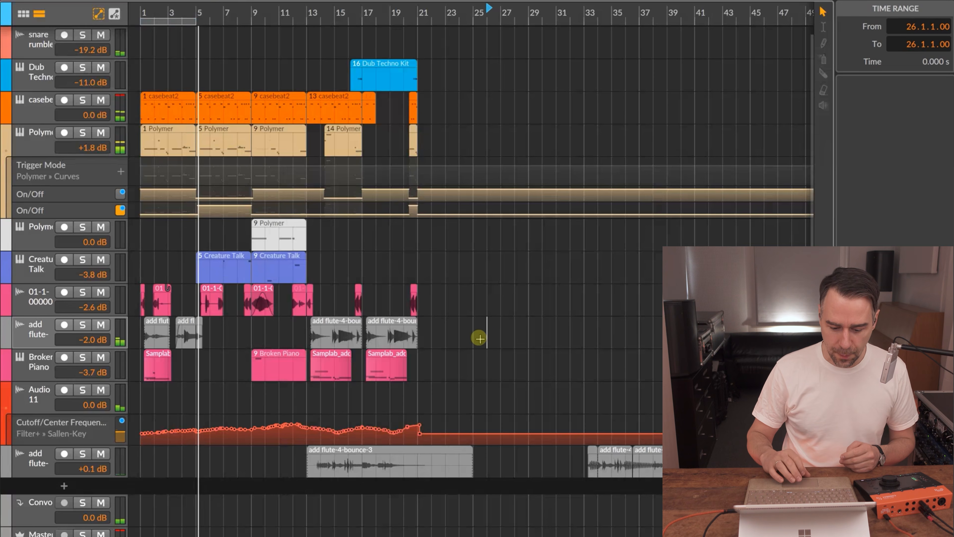
{"action": "left_click", "coordinate": [213, 140]}
{"action": "key", "text": "ctrl+l"}
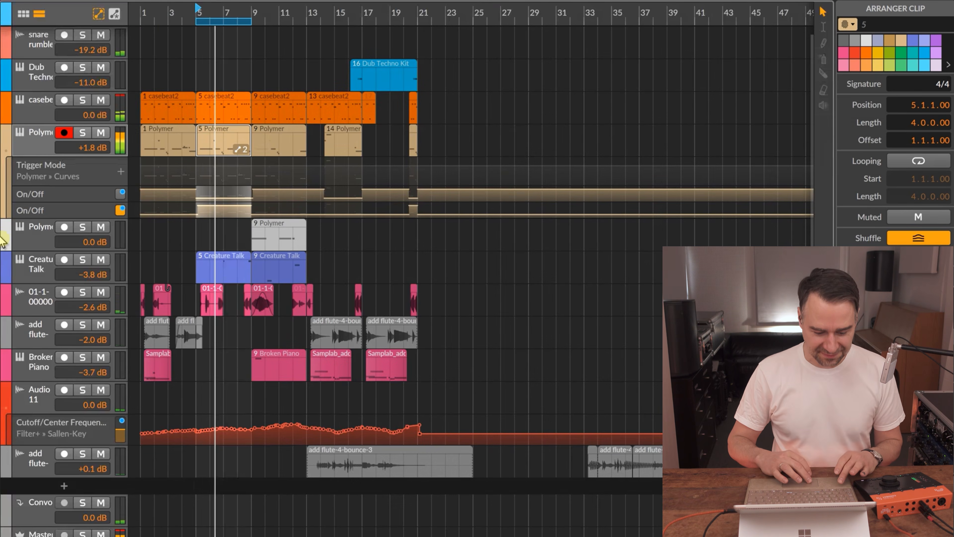
Examine the Creature Talk track's Poly Grid patch in the enlarged Grid editor, and return to the arrangement.
{"action": "left_click", "coordinate": [36, 260]}
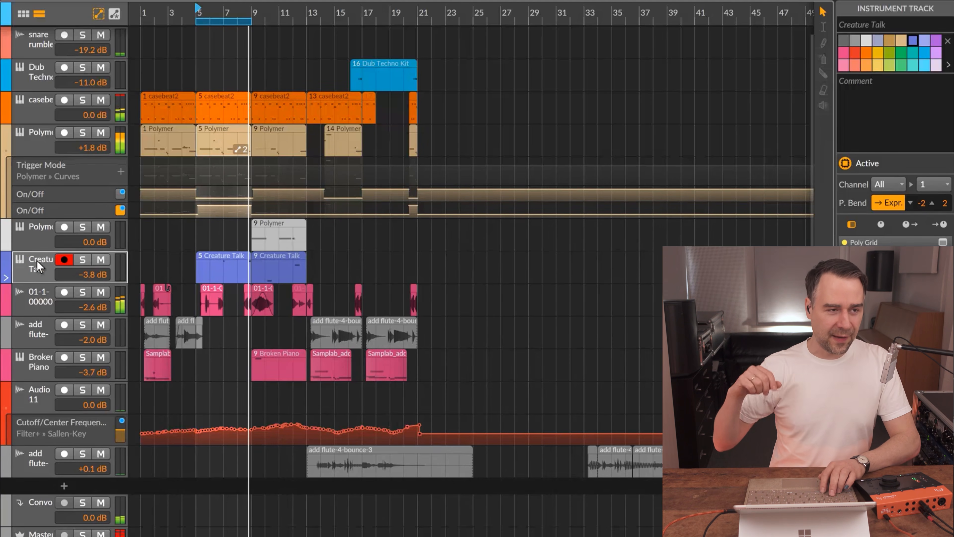
{"action": "key", "text": "Tab"}
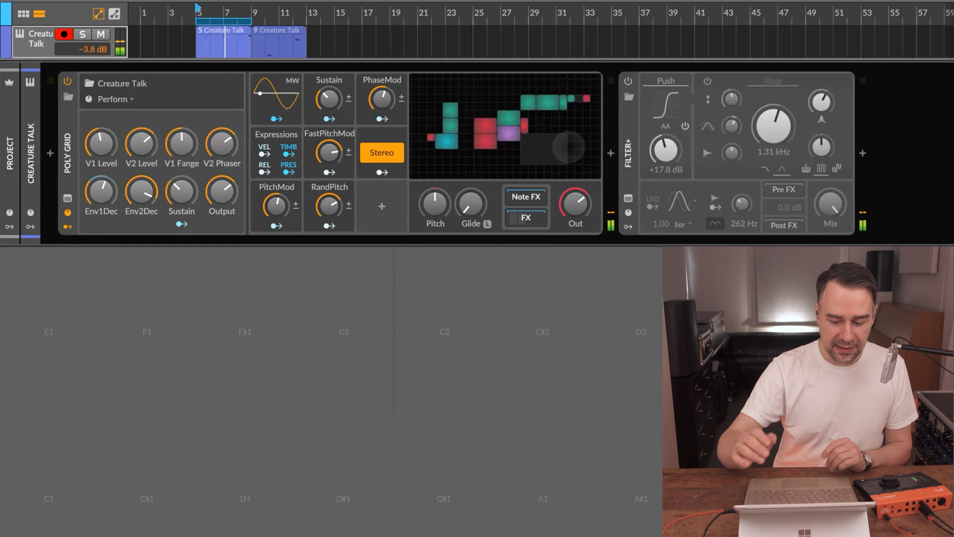
{"action": "left_click", "coordinate": [505, 126]}
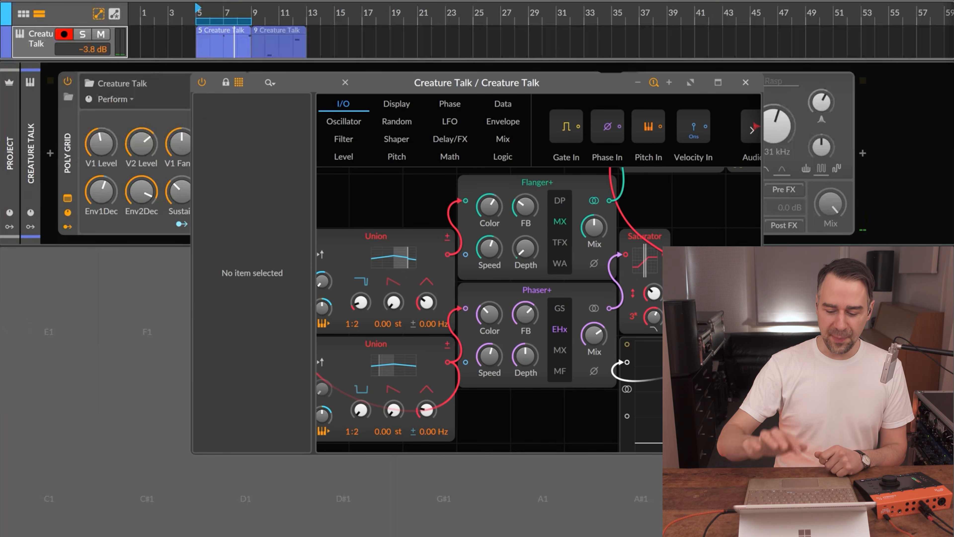
{"action": "left_click", "coordinate": [690, 82]}
{"action": "left_click_drag", "start_coordinate": [733, 301], "coordinate": [603, 421]}
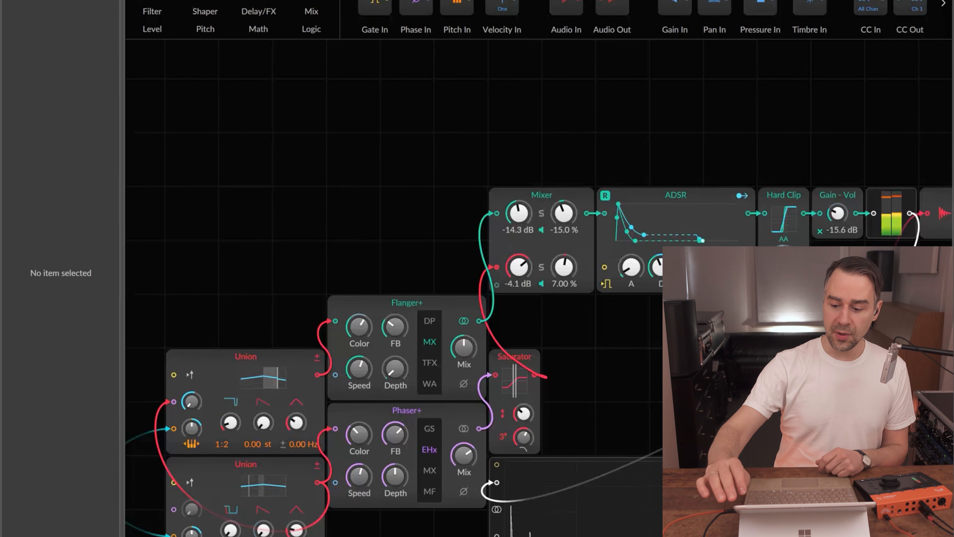
{"action": "left_click", "coordinate": [880, 0]}
{"action": "left_click", "coordinate": [748, 82]}
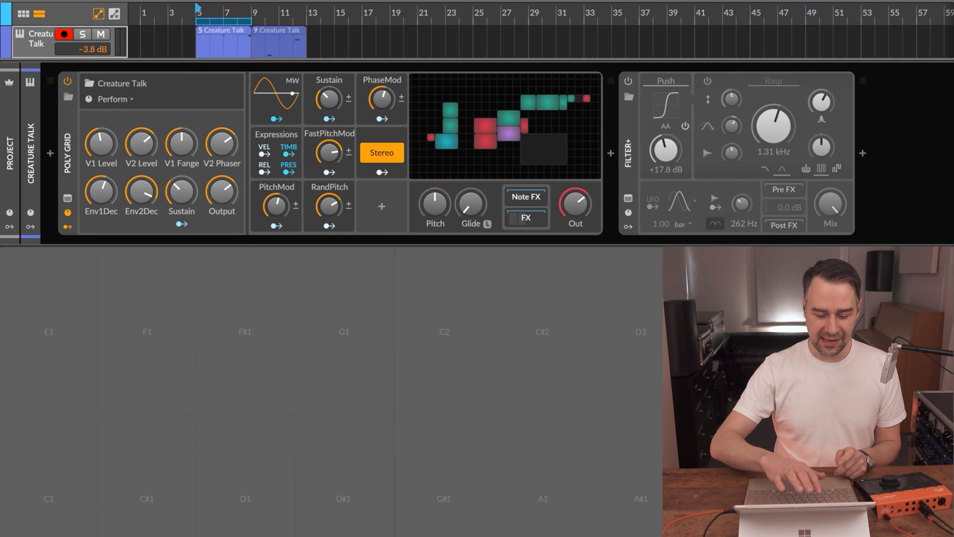
{"action": "left_click", "coordinate": [342, 331]}
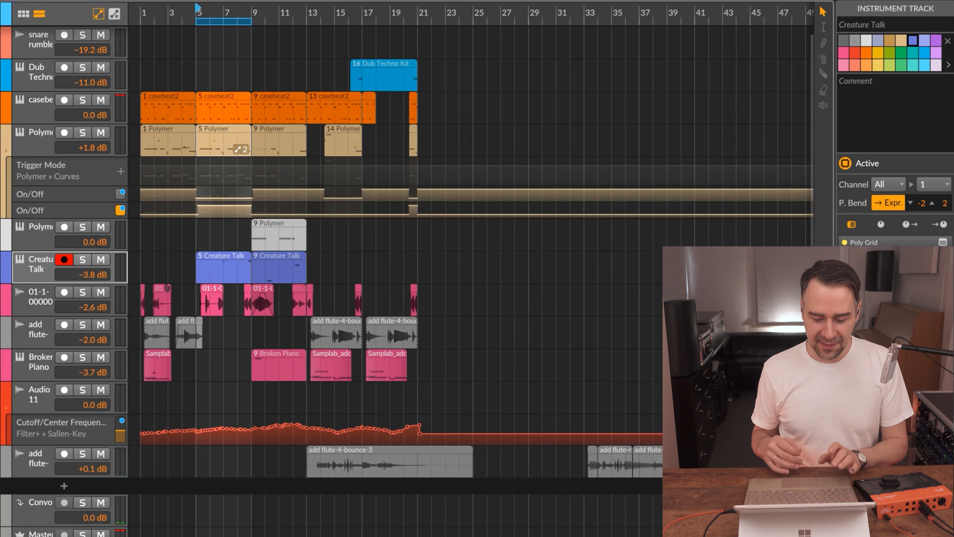
Set the arranger loop to the Creature Talk clip at bar 9 and start playback.
{"action": "left_click", "coordinate": [279, 268]}
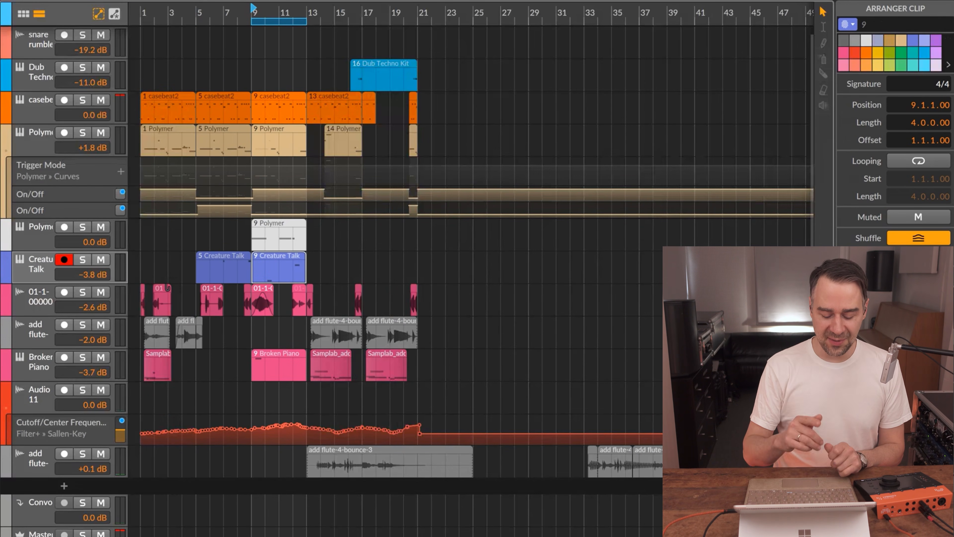
{"action": "key", "text": "space"}
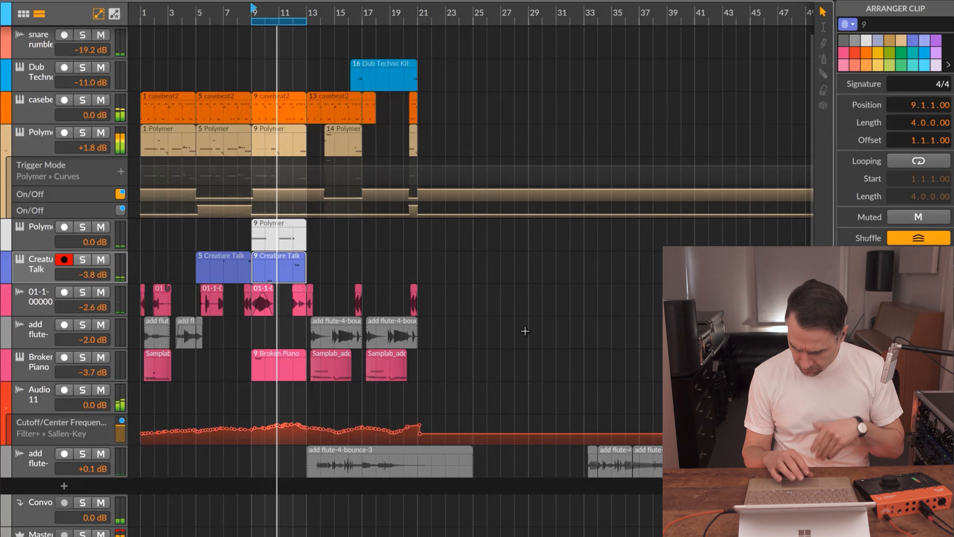
Copy the short add flute-4-bounce-1 clip from bar 33 with Raw stretching and extend it to 8 bars starting at bar 24.
{"action": "left_click_drag", "start_coordinate": [591, 455], "coordinate": [491, 457]}
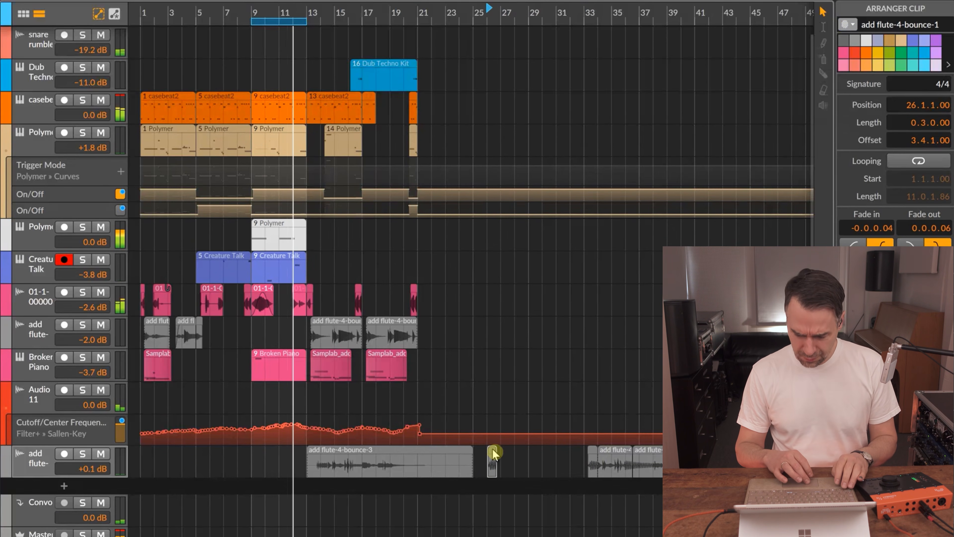
{"action": "left_click", "coordinate": [902, 420]}
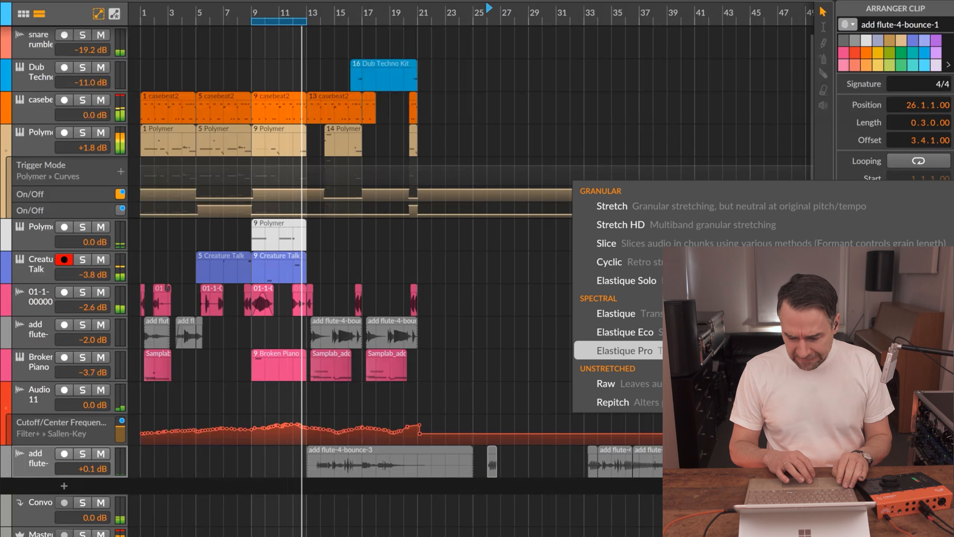
{"action": "left_click", "coordinate": [751, 384]}
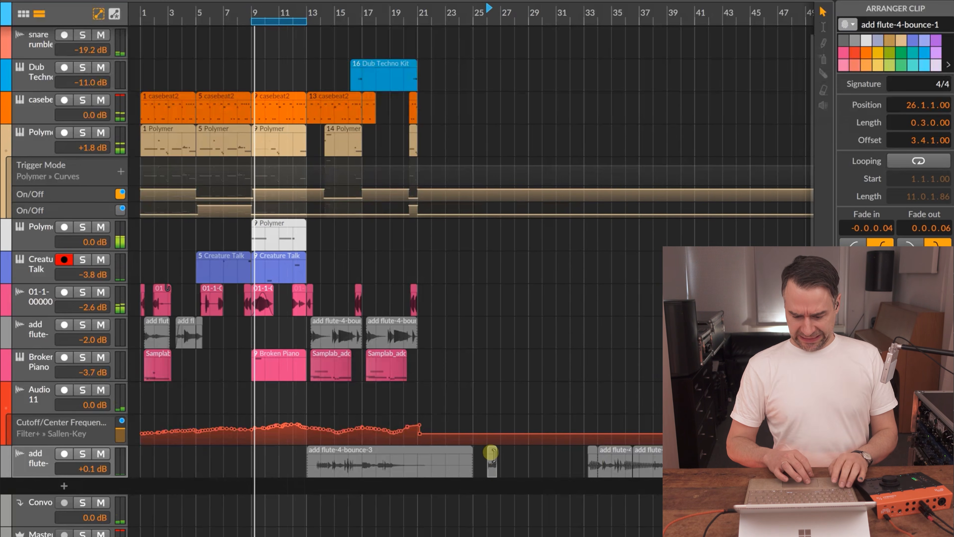
{"action": "left_click_drag", "start_coordinate": [496, 456], "coordinate": [461, 452]}
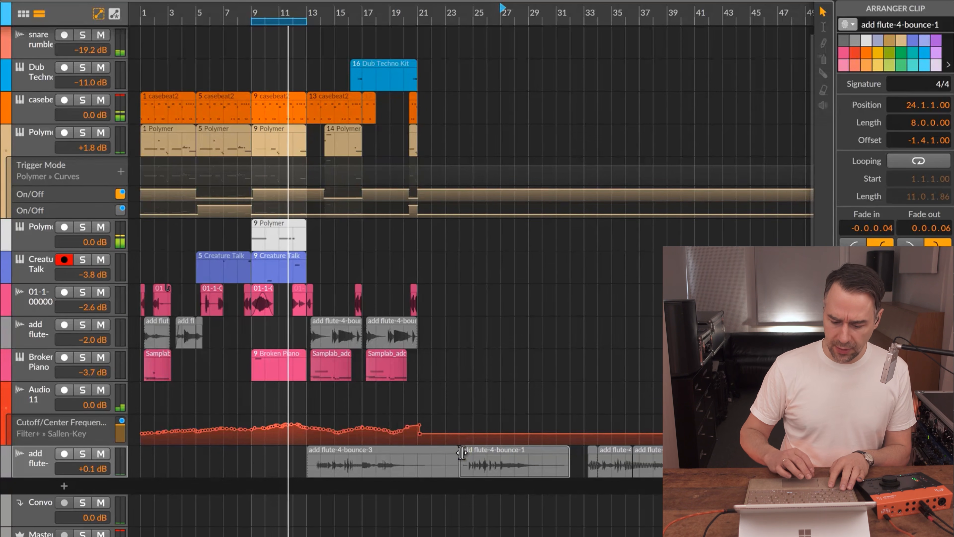
Set the arranger loop to bars 13 through 21 and keep looping enabled.
{"action": "key", "text": "l"}
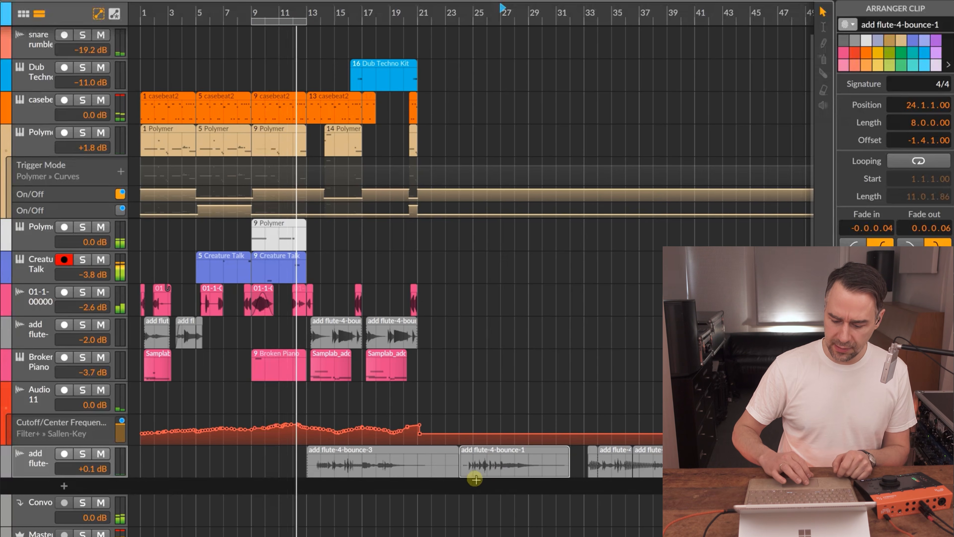
{"action": "left_click", "coordinate": [510, 376]}
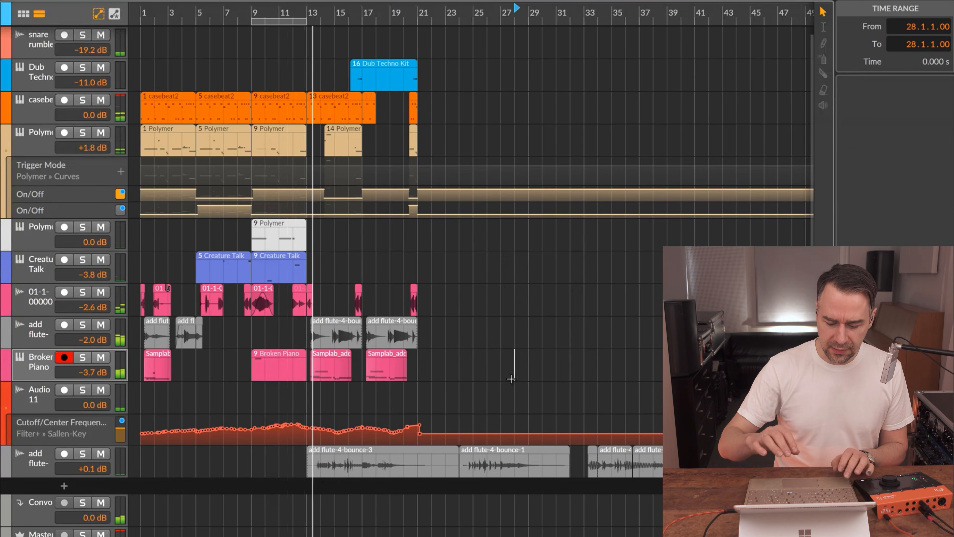
{"action": "scroll", "coordinate": [511, 378], "scroll_direction": "up", "scroll_amount": 1}
{"action": "left_click_drag", "start_coordinate": [307, 19], "coordinate": [417, 22]}
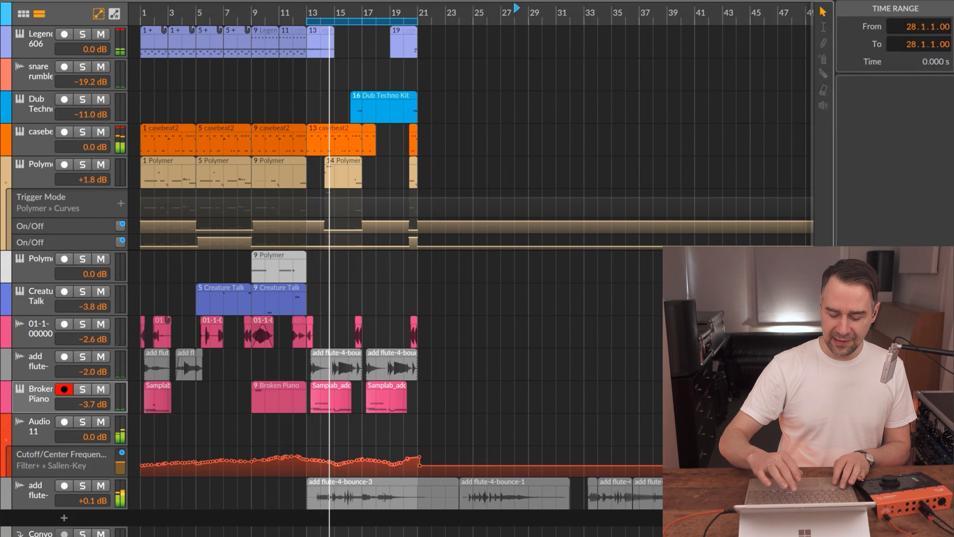
Solo the lowest add flute-4 track and open its clips in the audio editor.
{"action": "left_click", "coordinate": [39, 490]}
{"action": "key", "text": "s"}
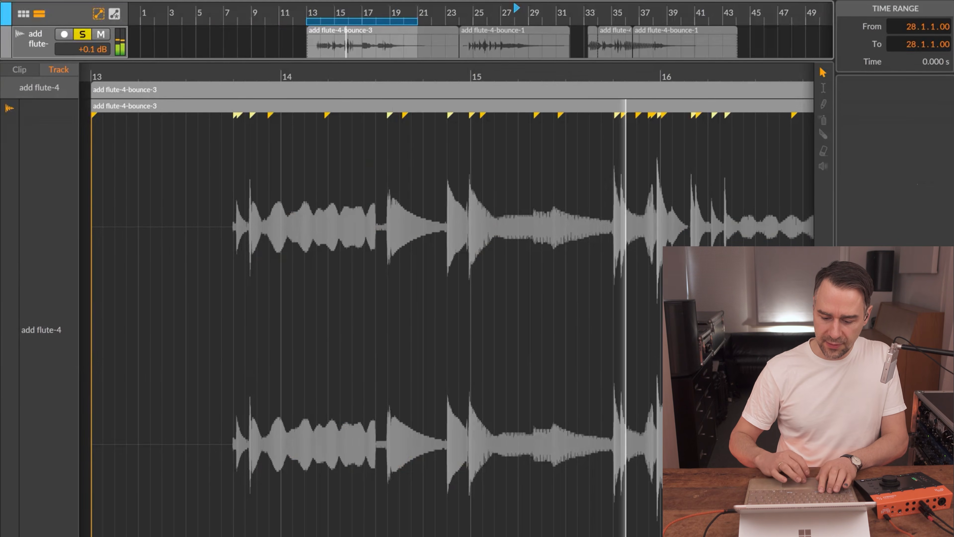
Try stretching the add flute-4-bounce-3 audio by moving an onset to about bar 15, and undo it.
{"action": "left_click_drag", "start_coordinate": [652, 115], "coordinate": [479, 115]}
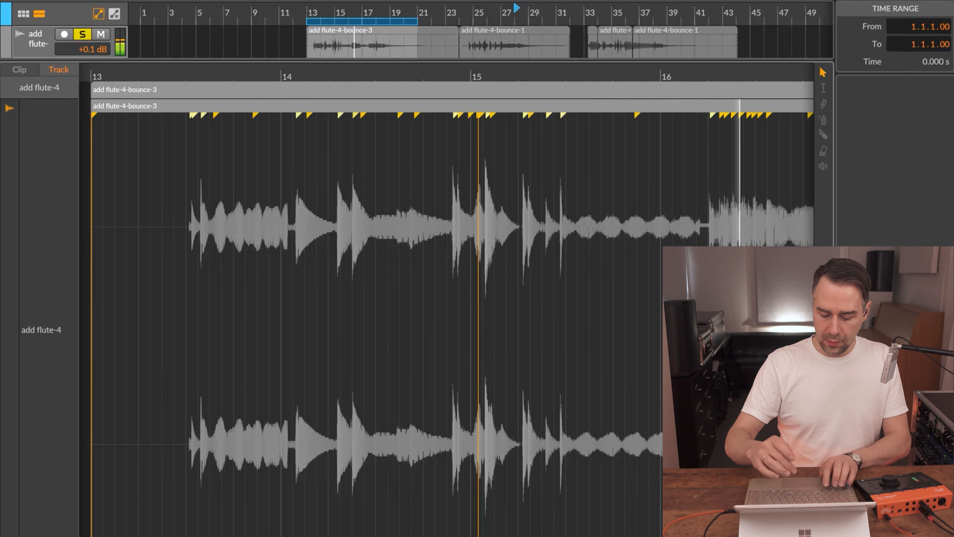
{"action": "key", "text": "ctrl+z"}
Examine the full add flute-4-bounce-3 waveform and the track's Filter+, Compressor+ and Peak Limiter chain, and return to the arrangement.
{"action": "left_click_drag", "start_coordinate": [708, 71], "coordinate": [471, 71]}
{"action": "scroll", "coordinate": [446, 286], "scroll_direction": "right", "scroll_amount": 2}
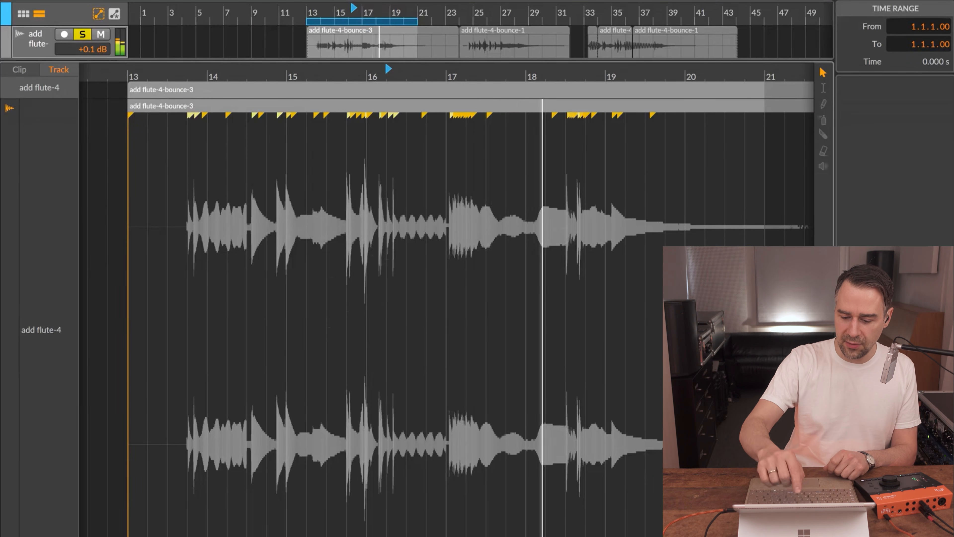
{"action": "left_click_drag", "start_coordinate": [422, 71], "coordinate": [342, 71]}
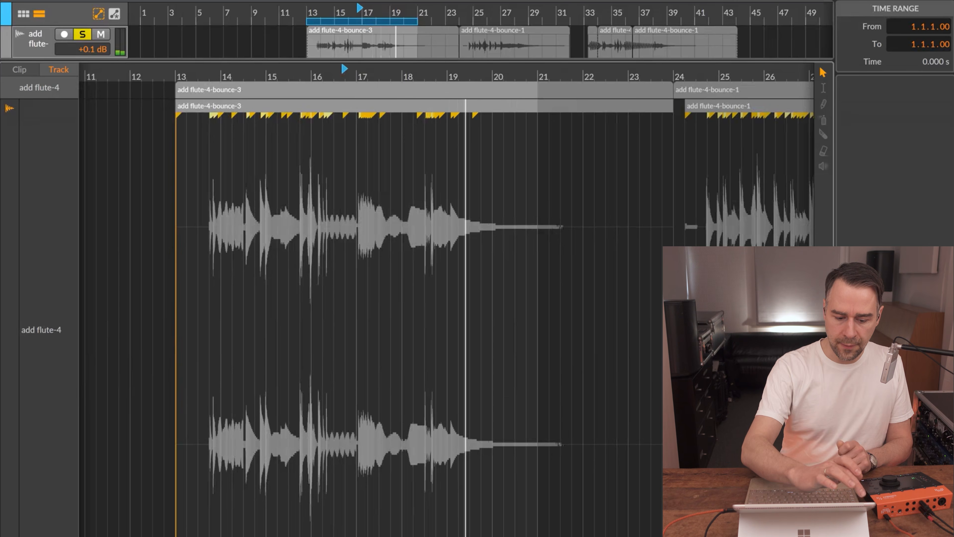
{"action": "left_click", "coordinate": [38, 43]}
{"action": "key", "text": "d"}
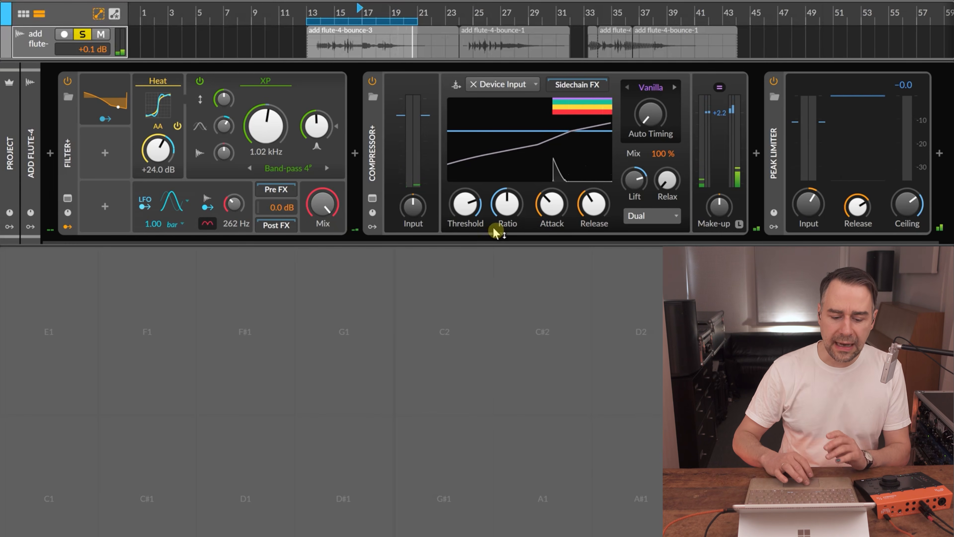
{"action": "key", "text": "d"}
Select the time range from 15.3.1 to 16.2.1 and make it the arranger loop.
{"action": "left_click_drag", "start_coordinate": [361, 14], "coordinate": [447, 60]}
{"action": "left_click_drag", "start_coordinate": [540, 510], "coordinate": [633, 516]}
{"action": "key", "text": "ctrl+l"}
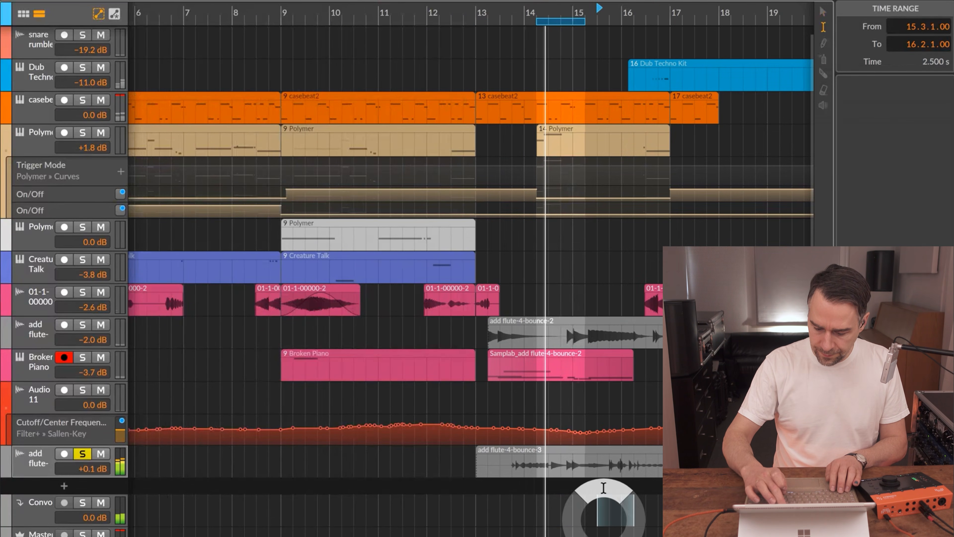
{"action": "key", "text": "ctrl+l"}
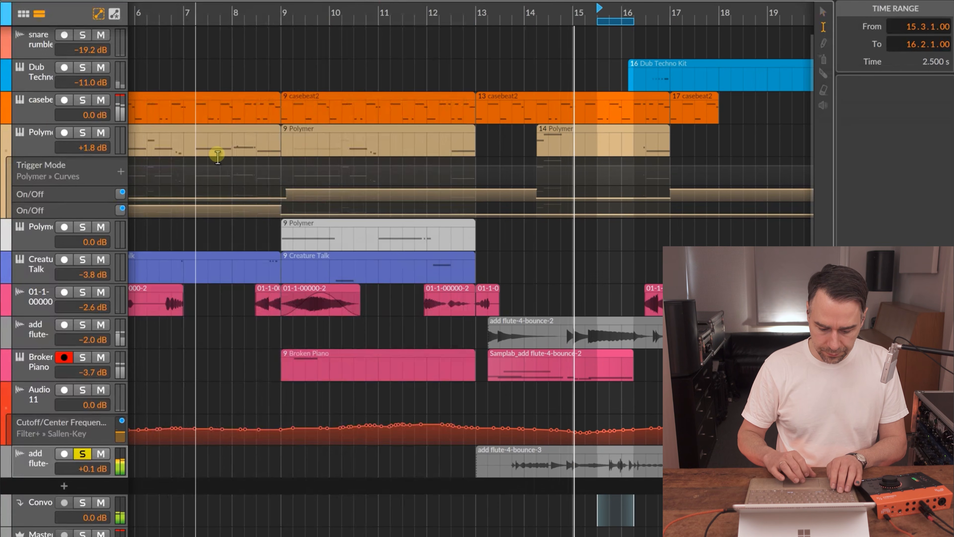
Disable Compressor+, Filter+ and Peak Limiter on the add flute-4 track and return to the arrangement.
{"action": "key", "text": "d"}
{"action": "left_click", "coordinate": [373, 80]}
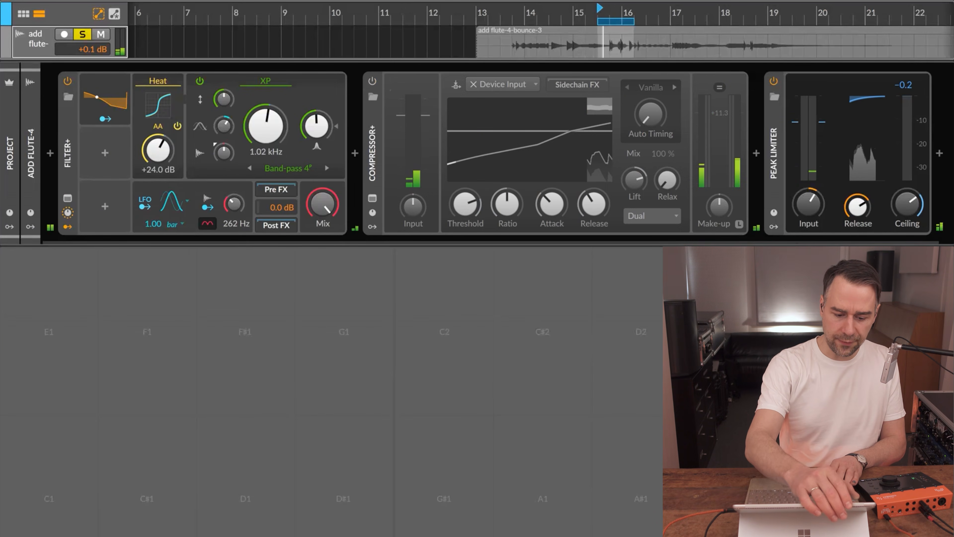
{"action": "left_click", "coordinate": [67, 81]}
{"action": "left_click", "coordinate": [775, 82]}
{"action": "left_click", "coordinate": [776, 81]}
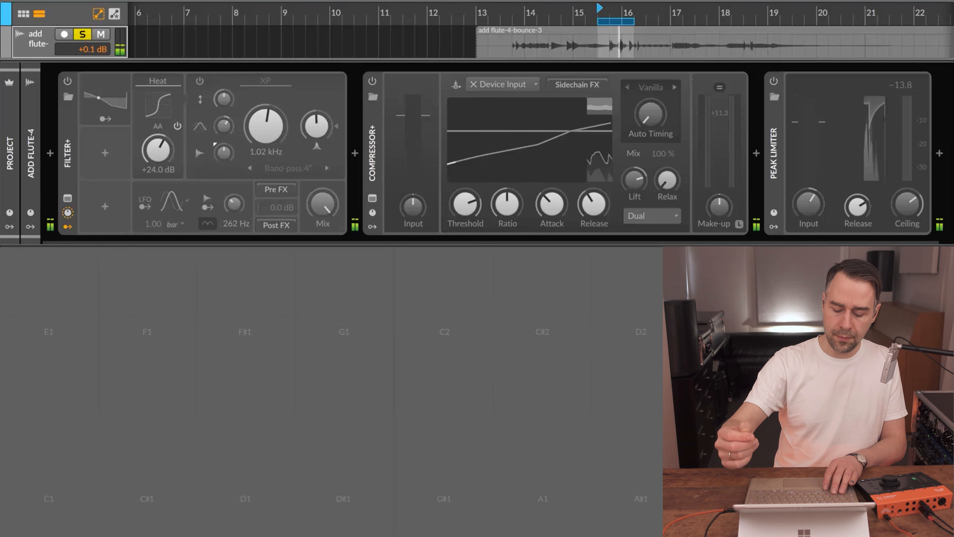
{"action": "key", "text": "Tab"}
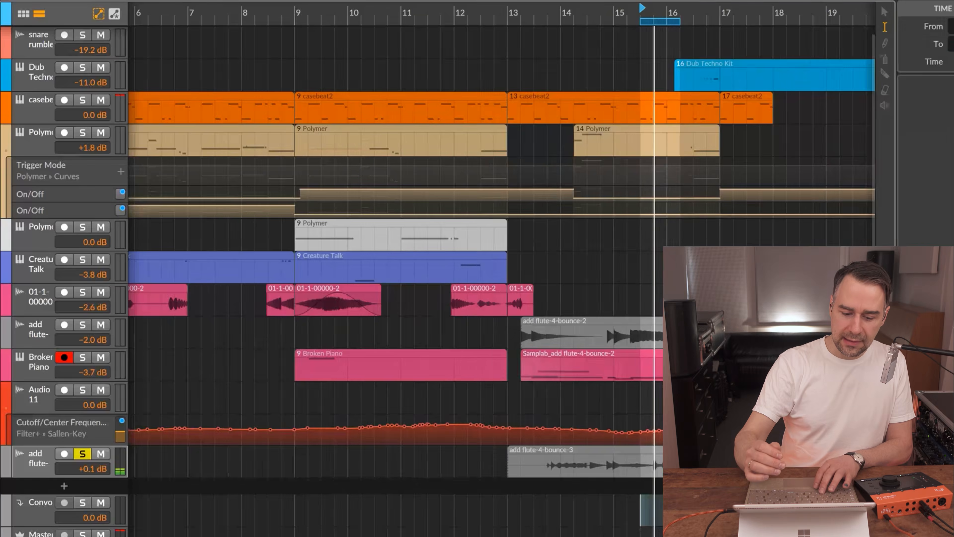
Stop playback and select the add flute-4-bounce-1 clip at bar 24.
{"action": "key", "text": "ctrl+minus"}
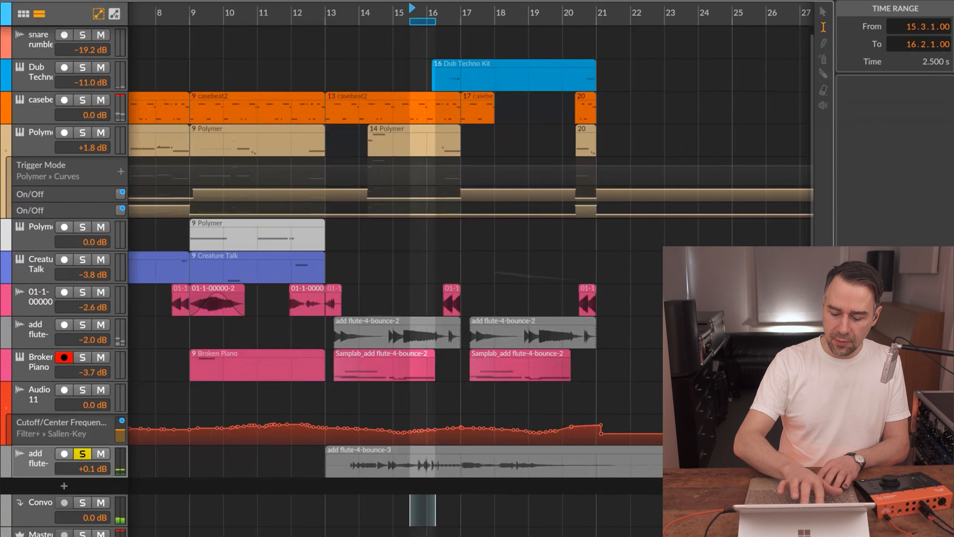
{"action": "scroll", "coordinate": [471, 251], "scroll_direction": "right", "scroll_amount": 5}
{"action": "key", "text": "Left"}
{"action": "key", "text": "space"}
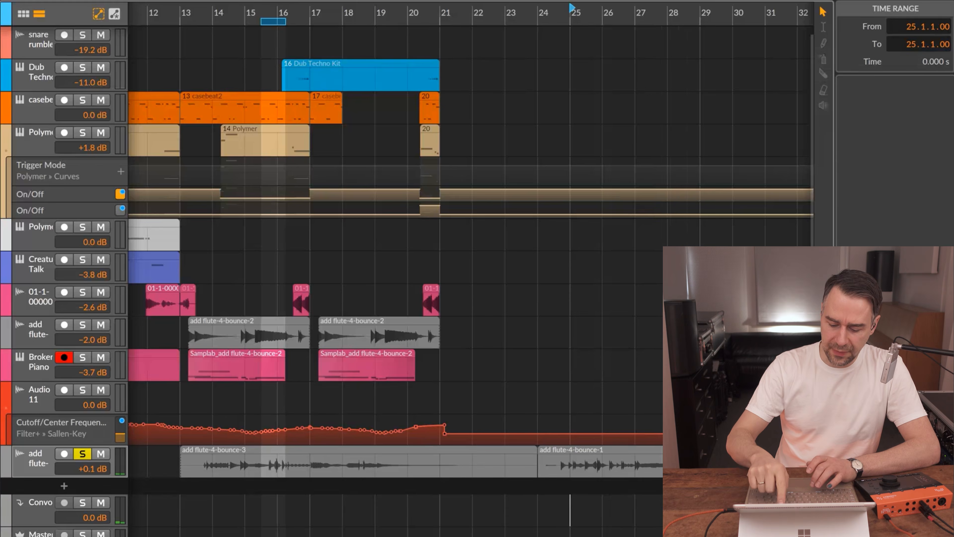
{"action": "left_click", "coordinate": [575, 451]}
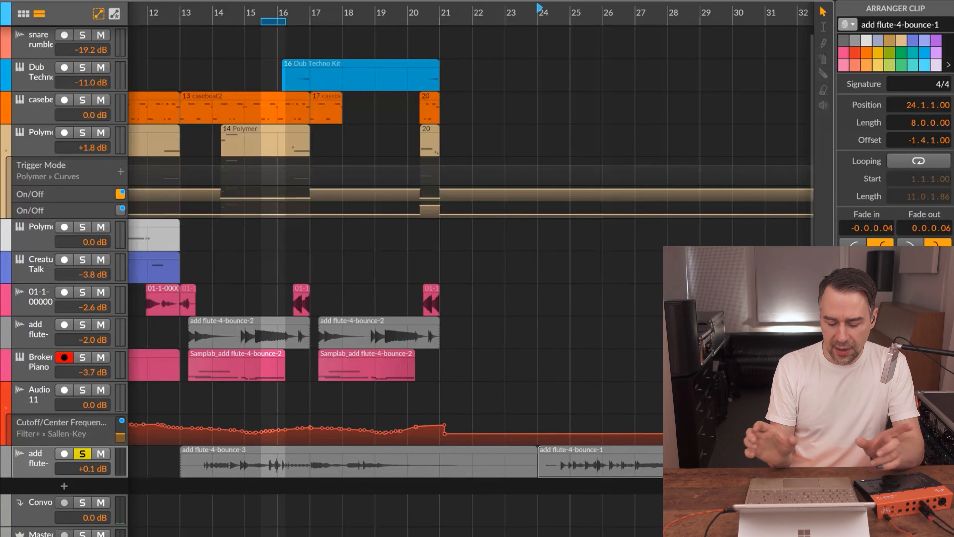
Select the add flute-4-bounce-3 clip and play it from about bar 15.
{"action": "left_click", "coordinate": [359, 450]}
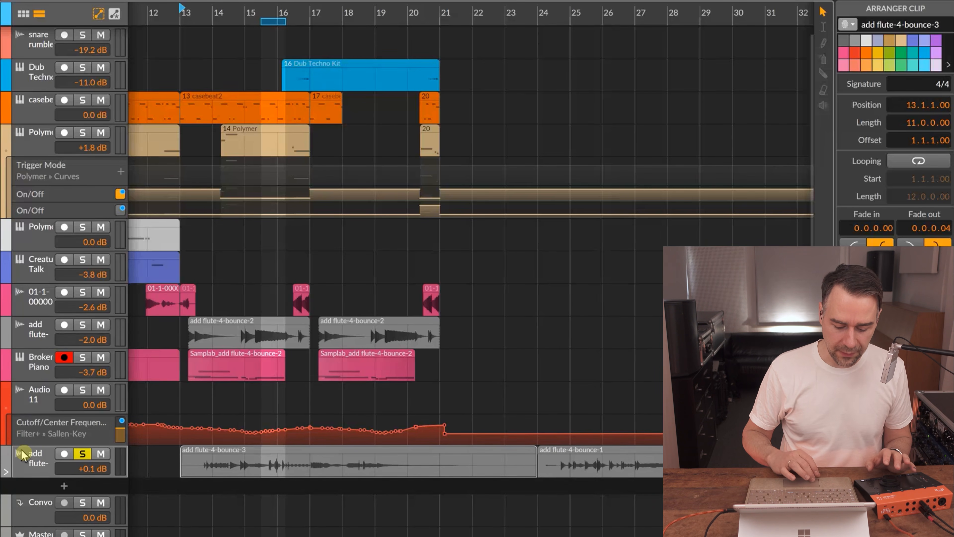
{"action": "left_click", "coordinate": [44, 464]}
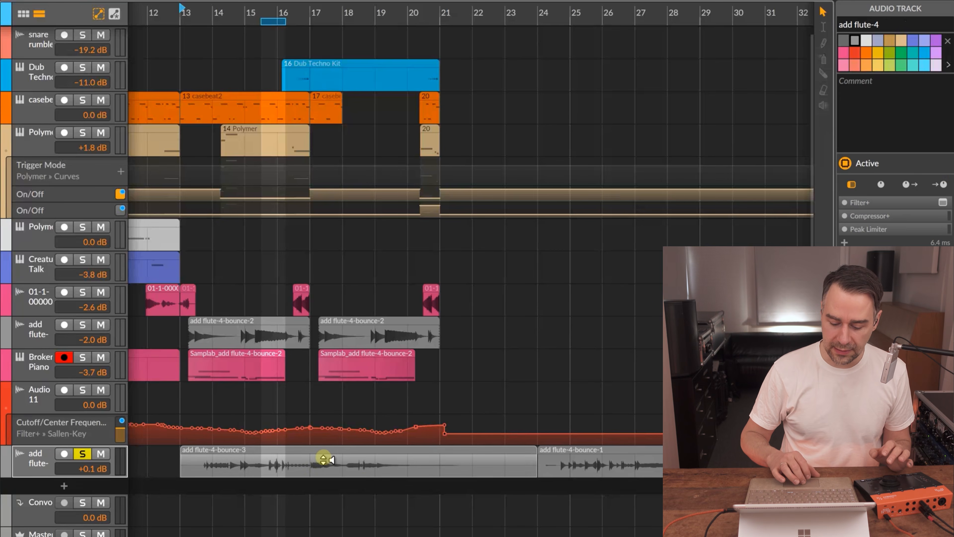
{"action": "left_click", "coordinate": [340, 458]}
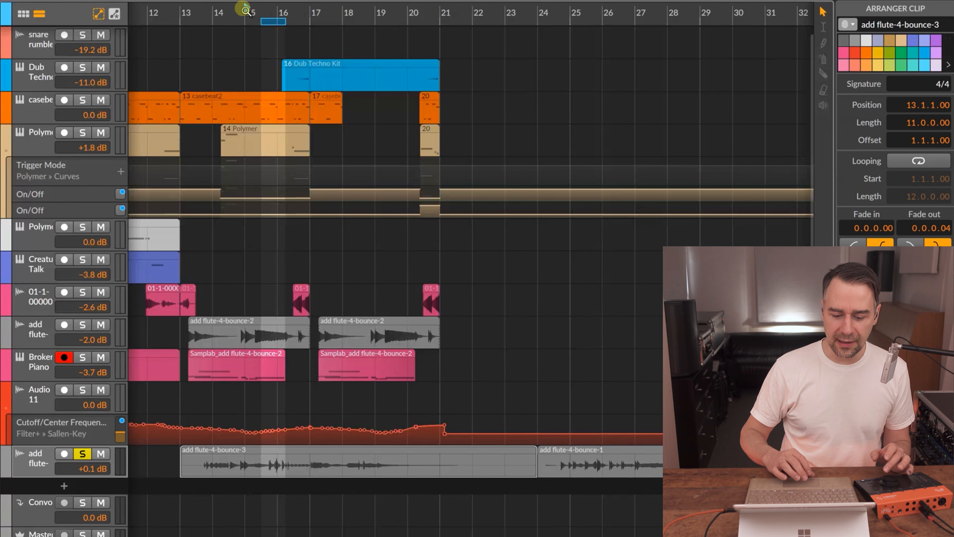
{"action": "key", "text": "space"}
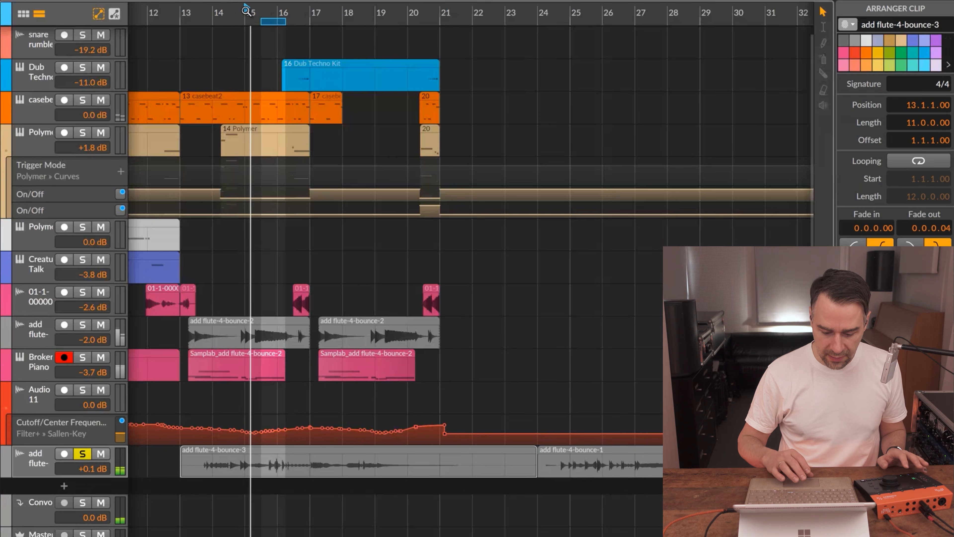
Open the add flute-4-bounce-3 clip in the audio editor and examine its onsets around bars 13 to 17.
{"action": "double_click", "coordinate": [323, 457]}
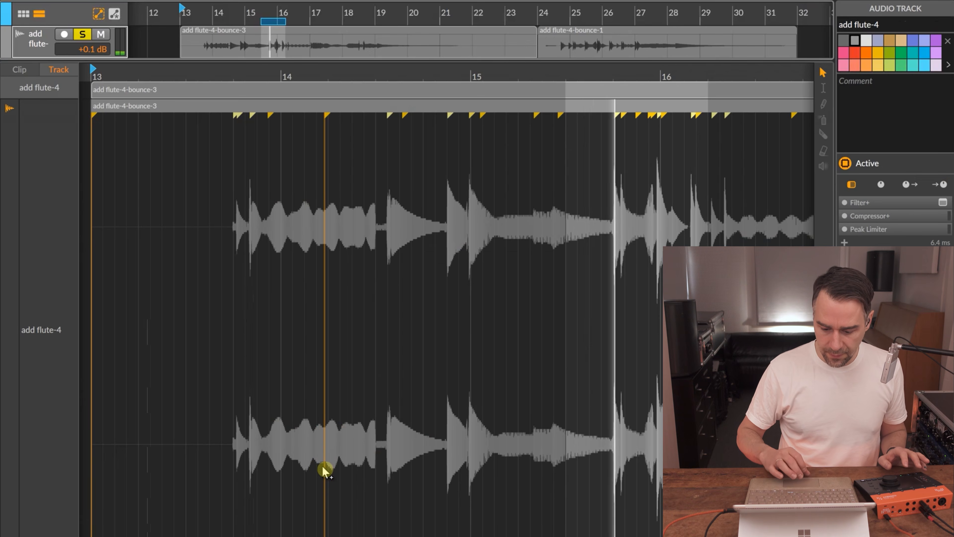
{"action": "left_click", "coordinate": [706, 296]}
{"action": "scroll", "coordinate": [706, 296], "scroll_direction": "down", "scroll_amount": 5}
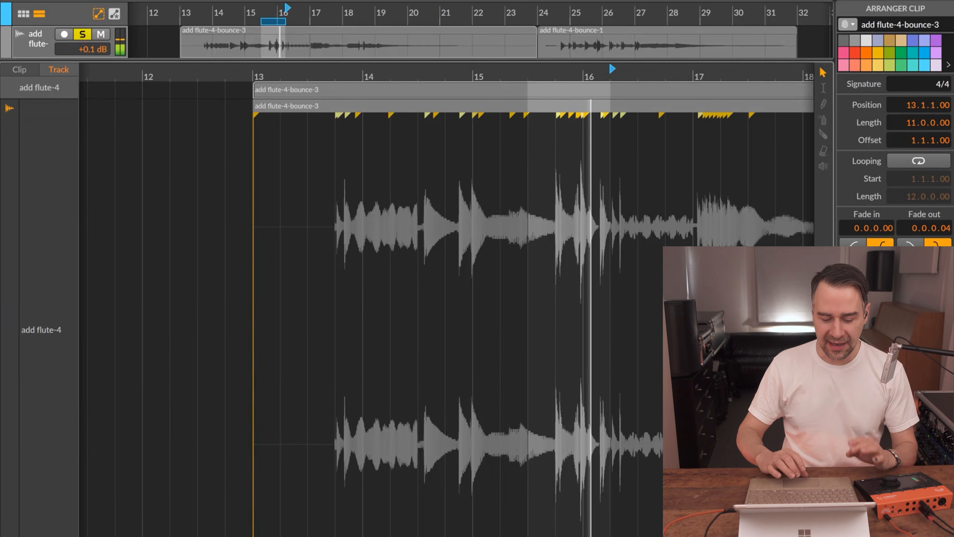
Enable Filter+ on the add flute-4 track and set its XP band-pass cutoff to 522 Hz.
{"action": "key", "text": "d"}
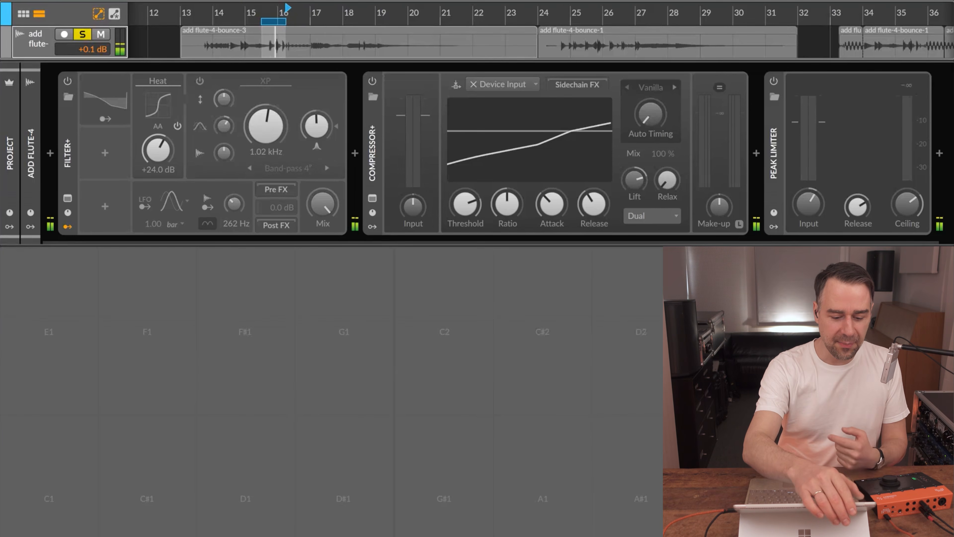
{"action": "left_click", "coordinate": [67, 81]}
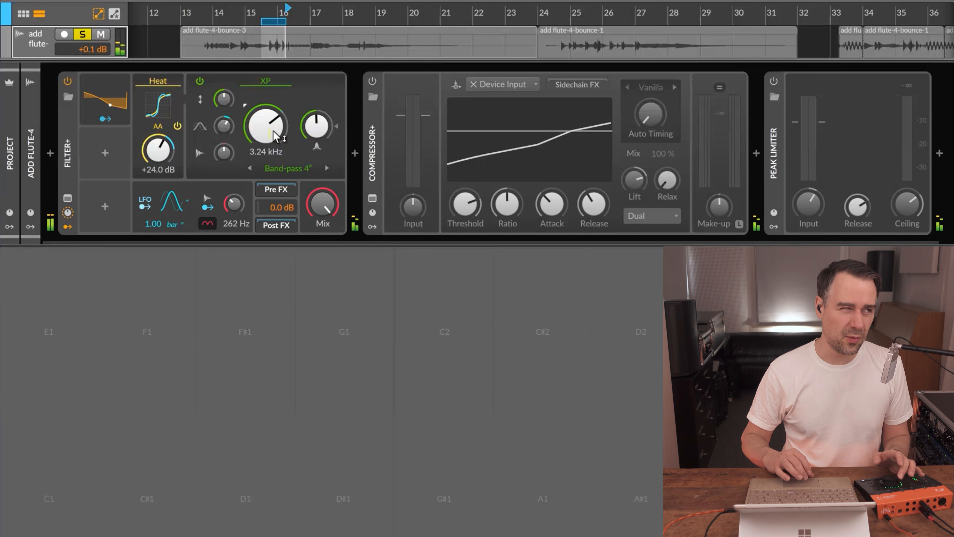
{"action": "left_click_drag", "start_coordinate": [273, 131], "coordinate": [273, 130]}
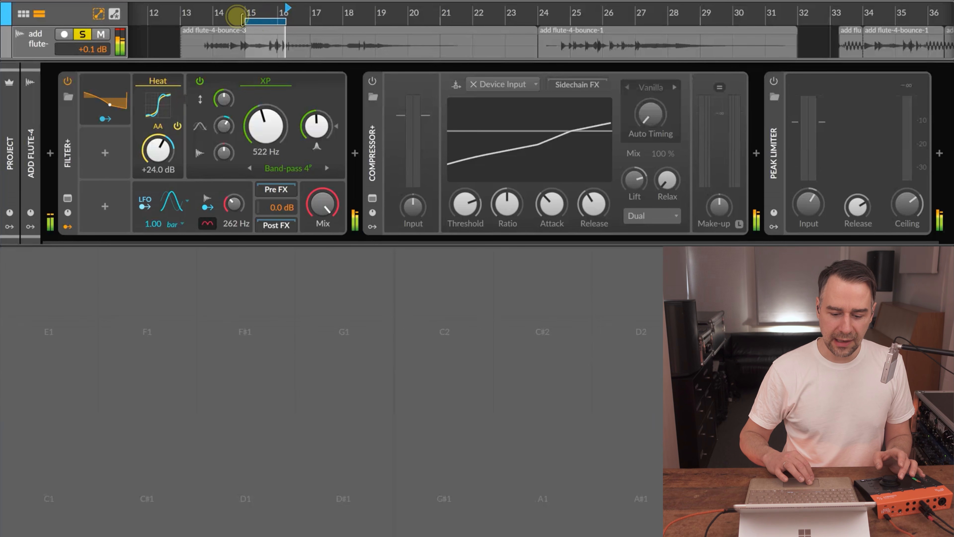
Extend the arranger loop's start back to about bar 14 and enable Compressor+.
{"action": "left_click_drag", "start_coordinate": [243, 19], "coordinate": [217, 21]}
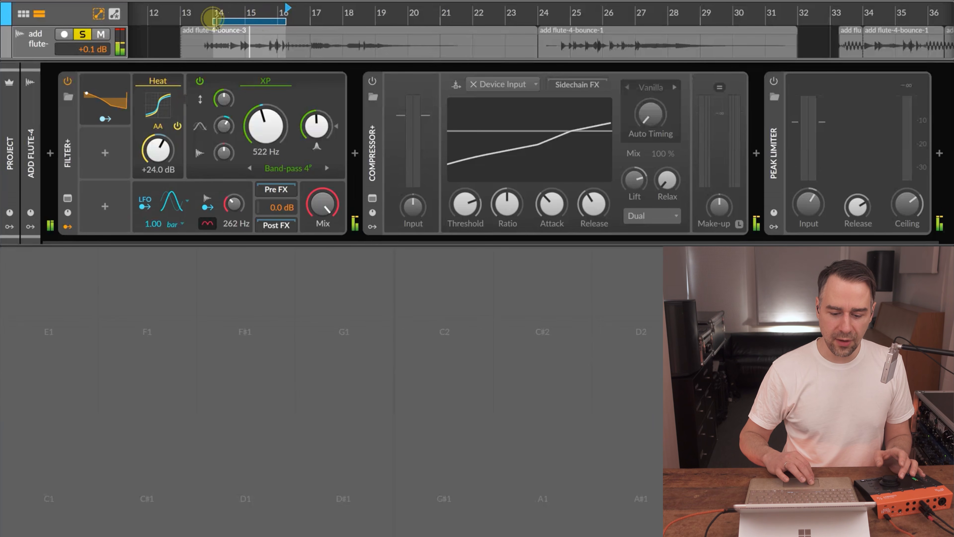
{"action": "left_click", "coordinate": [374, 83]}
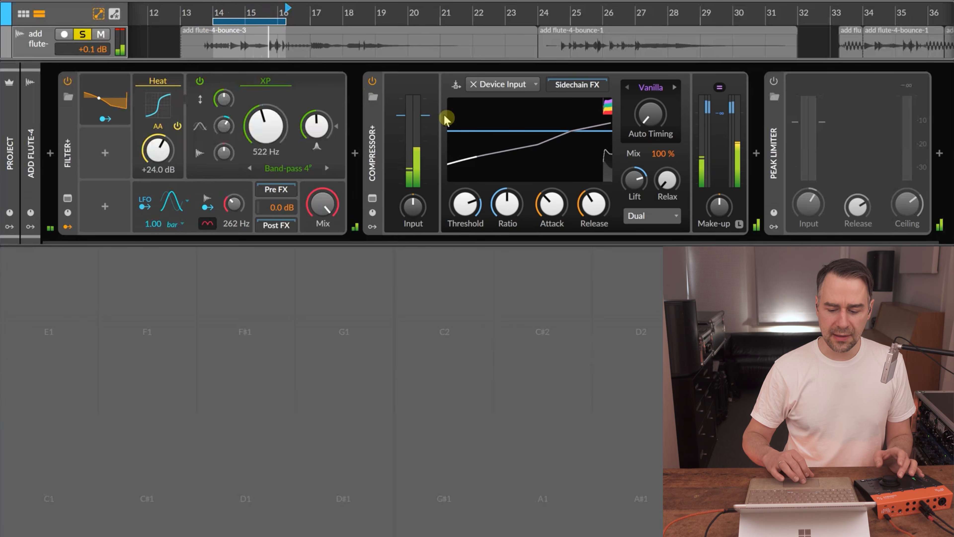
Try adjusting the Lift amount of Compressor+ while keeping its mode at Dual.
{"action": "left_click", "coordinate": [670, 212]}
{"action": "left_click", "coordinate": [635, 266]}
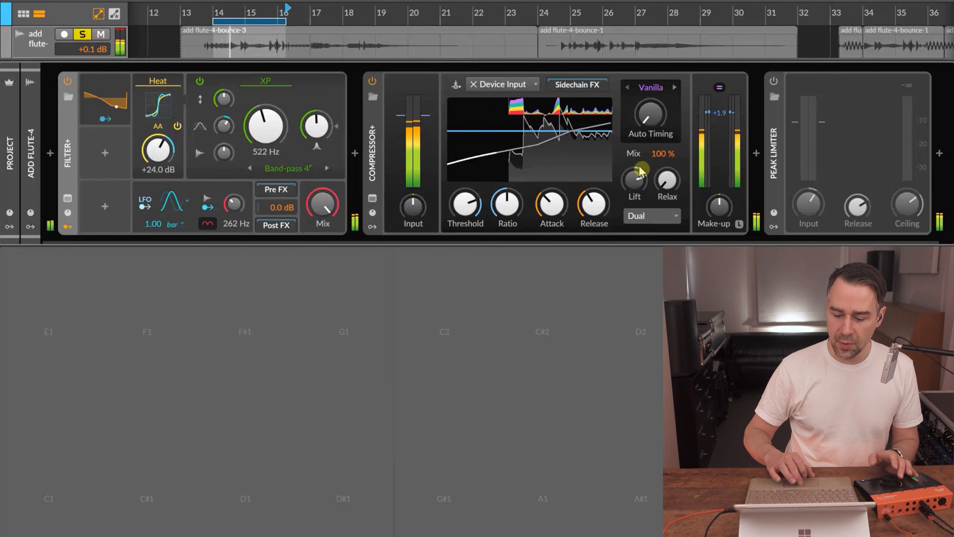
{"action": "left_click_drag", "start_coordinate": [640, 171], "coordinate": [637, 183]}
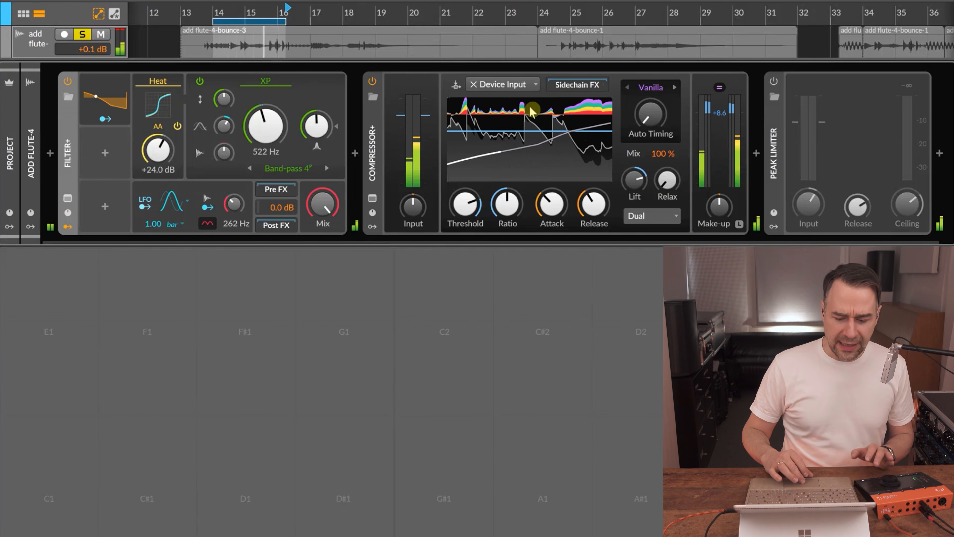
Enable the Peak Limiter on the add flute-4 track and return to the full track arrangement.
{"action": "left_click", "coordinate": [774, 81]}
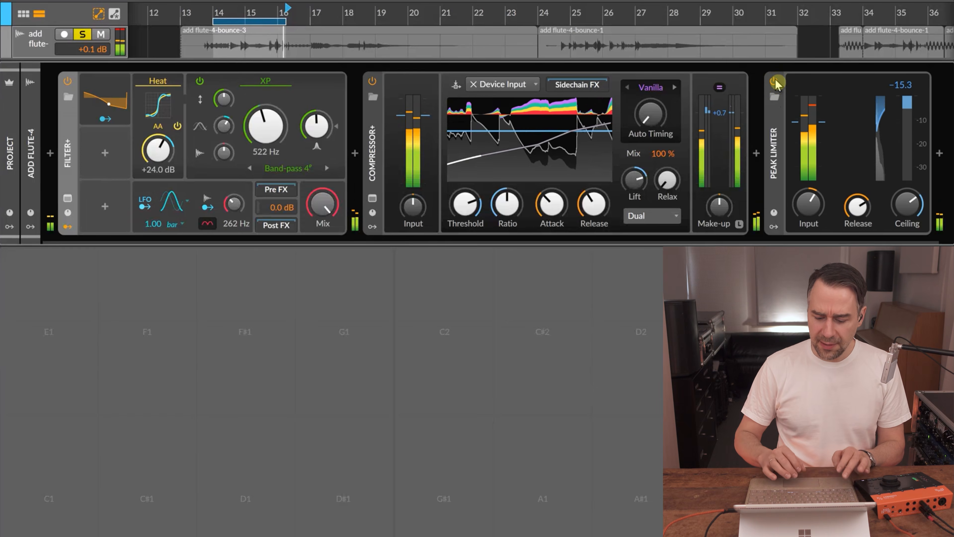
{"action": "key", "text": "alt+1"}
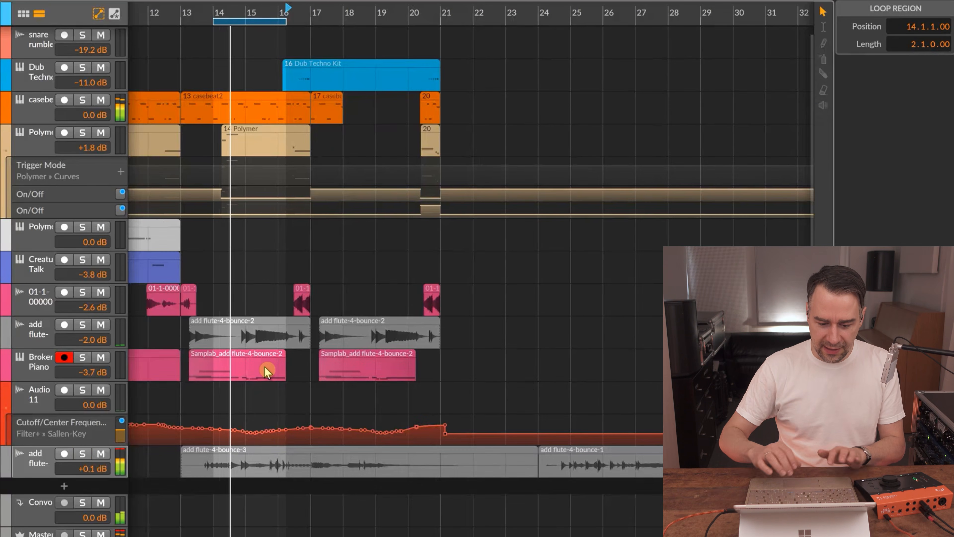
{"action": "scroll", "coordinate": [264, 366], "scroll_direction": "down", "scroll_amount": 3}
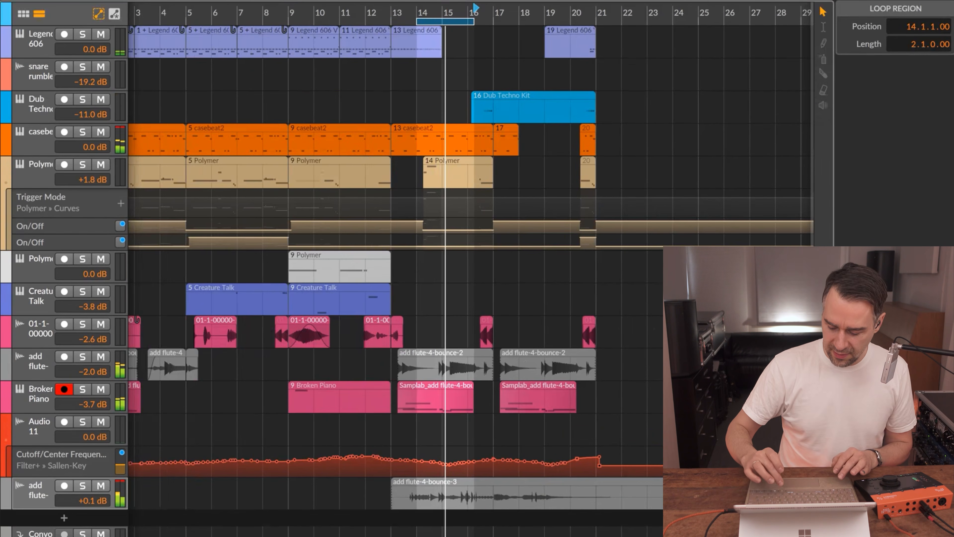
Set the arranger loop to span the whole arrangement, from bar 1 to bar 21.
{"action": "key", "text": "l"}
{"action": "scroll", "coordinate": [249, 366], "scroll_direction": "down", "scroll_amount": 3}
{"action": "mouse_move", "coordinate": [143, 8]}
{"action": "left_mouse_down"}
{"action": "mouse_move", "coordinate": [275, 38]}
{"action": "mouse_move", "coordinate": [476, 21]}
{"action": "left_mouse_up"}
{"action": "left_click", "coordinate": [577, 11]}
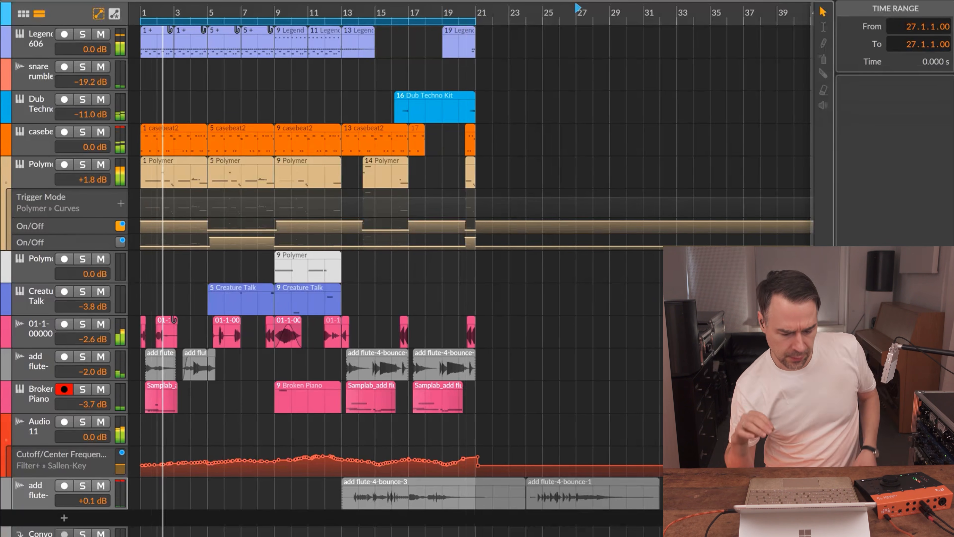
Select the Polymer clip at bar 5 and loop the arrangement over its range, bars 5 to 9.
{"action": "left_click", "coordinate": [261, 179]}
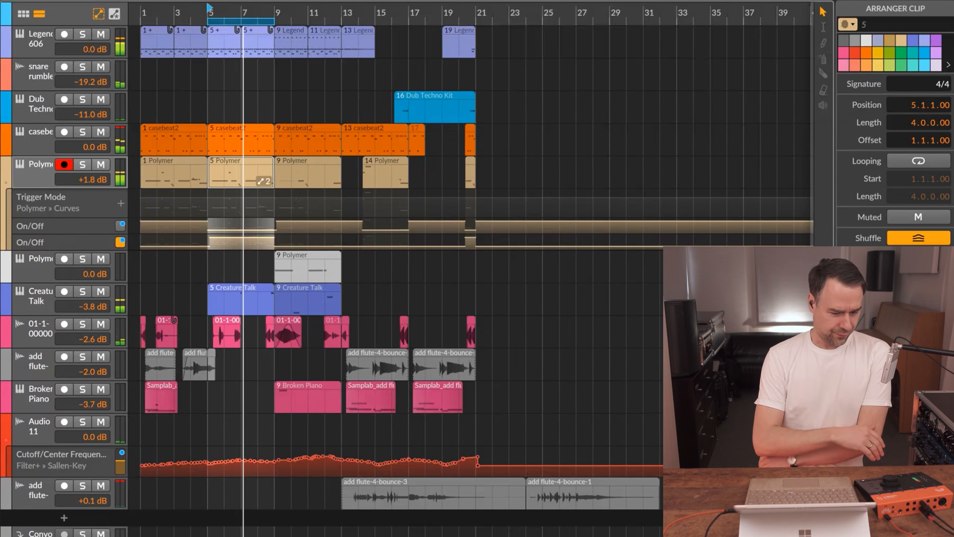
{"action": "key", "text": "l"}
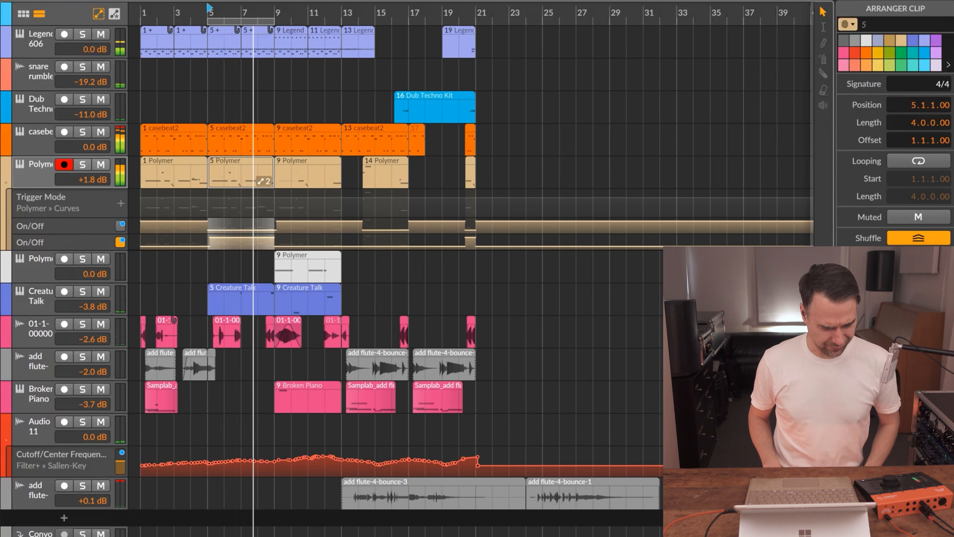
{"action": "key", "text": "l"}
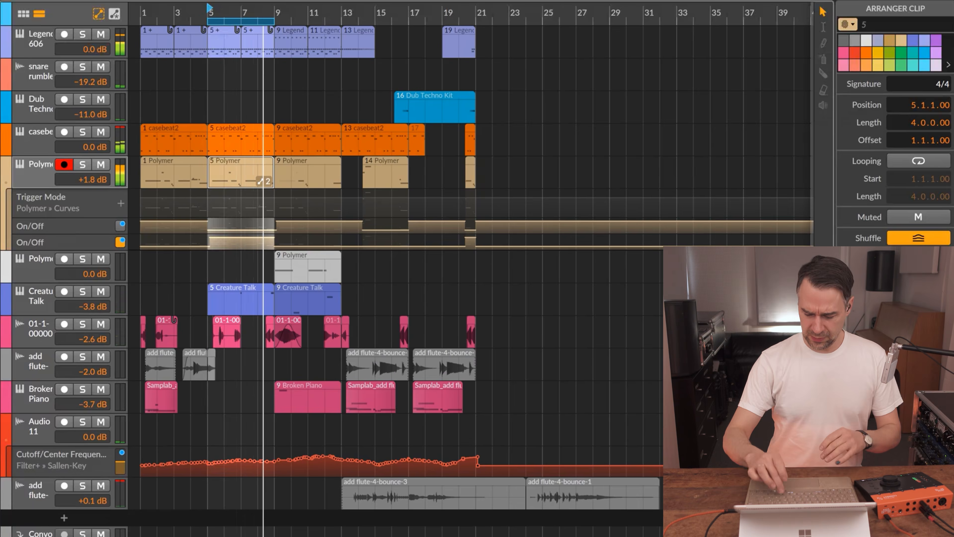
Insert a Filter+ device ahead of the Peak Limiter on the Master track.
{"action": "key", "text": "Tab"}
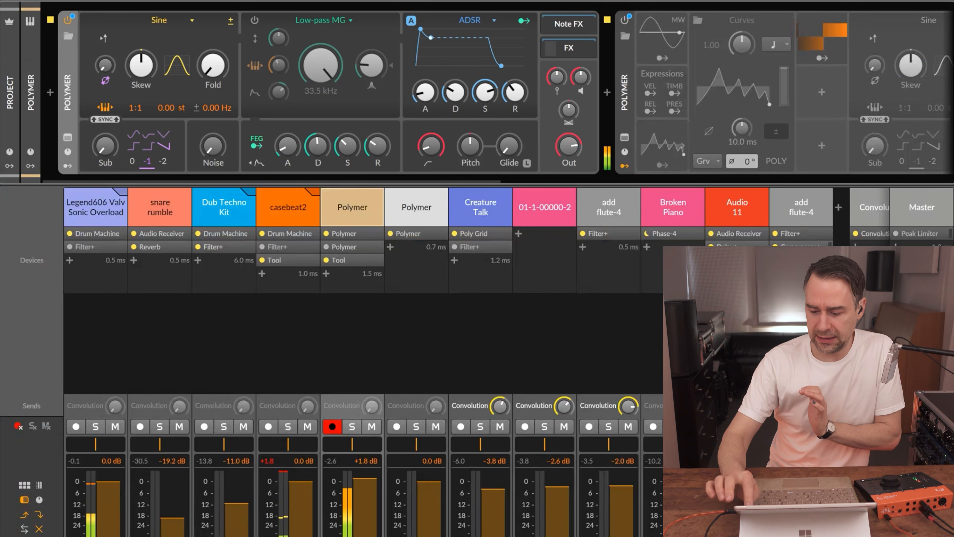
{"action": "left_click", "coordinate": [922, 207]}
{"action": "left_click", "coordinate": [601, 132]}
{"action": "left_click", "coordinate": [29, 92]}
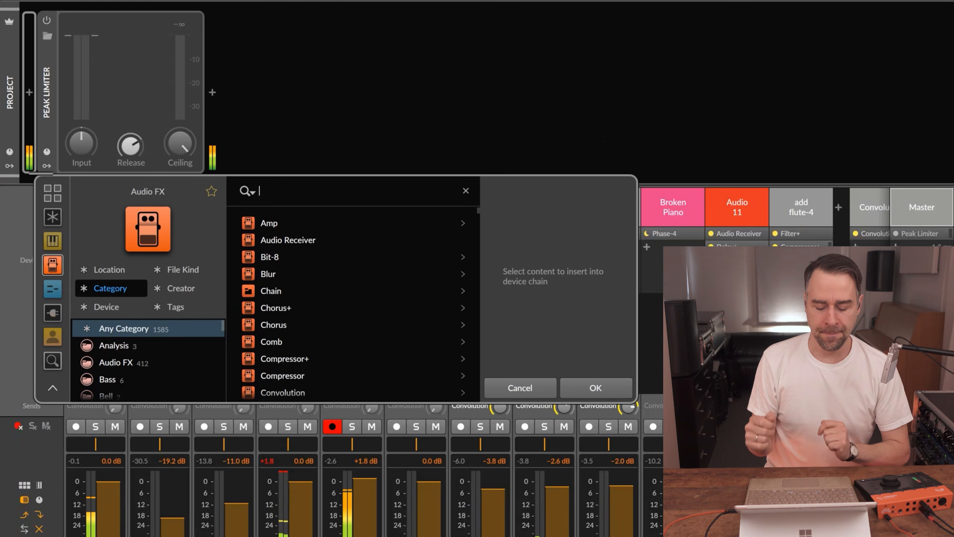
{"action": "type", "text": "fil"}
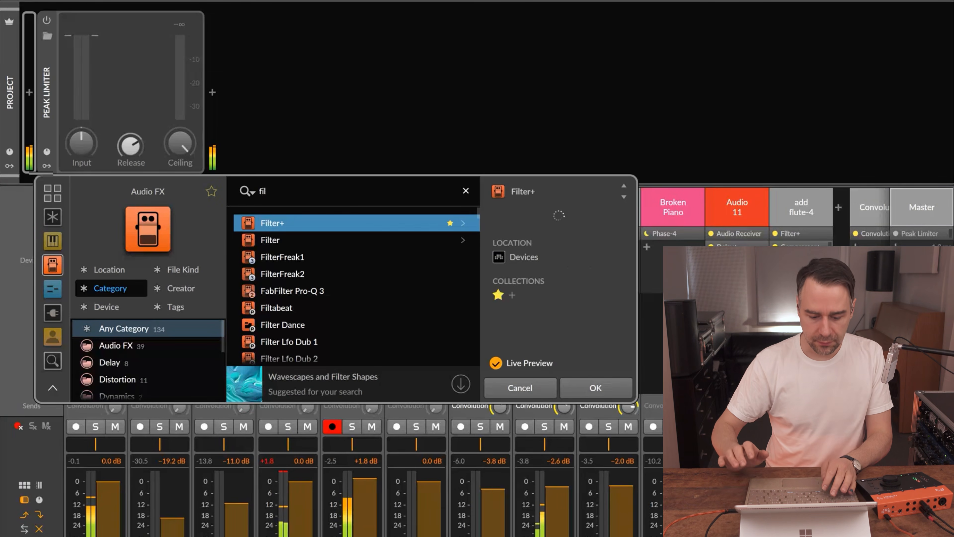
{"action": "key", "text": "Return"}
Enable the filter section of the master Filter+ and change its filter type to Low-pass LD.
{"action": "left_click", "coordinate": [126, 20]}
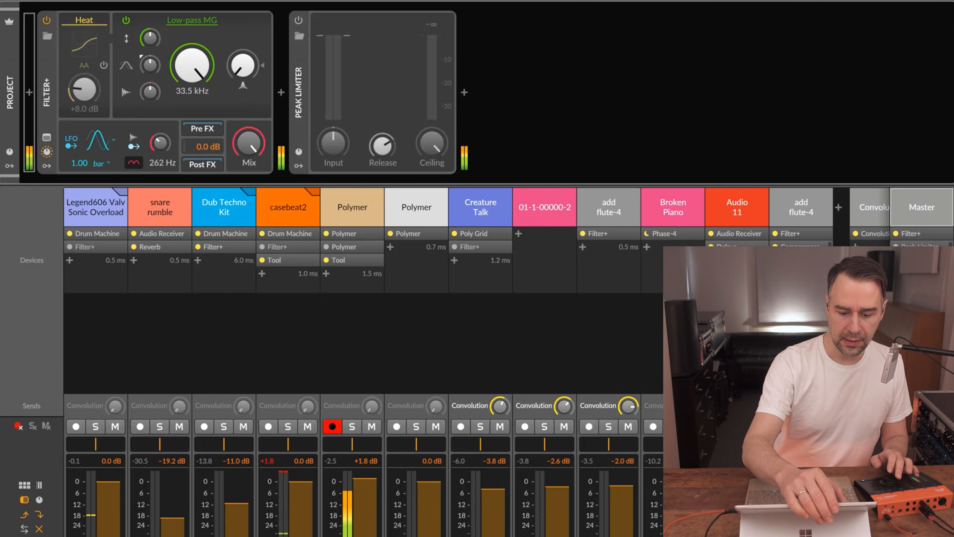
{"action": "left_click", "coordinate": [206, 21]}
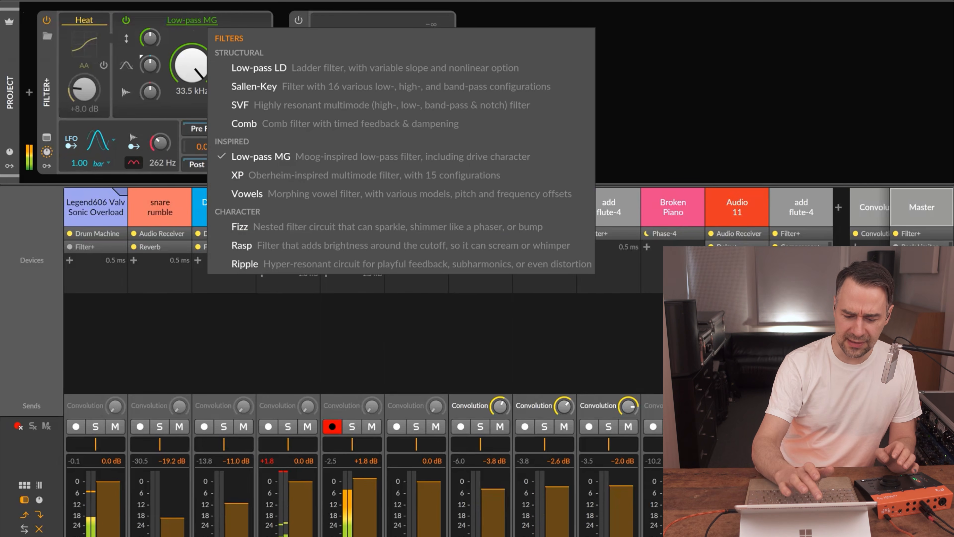
{"action": "left_click", "coordinate": [410, 66]}
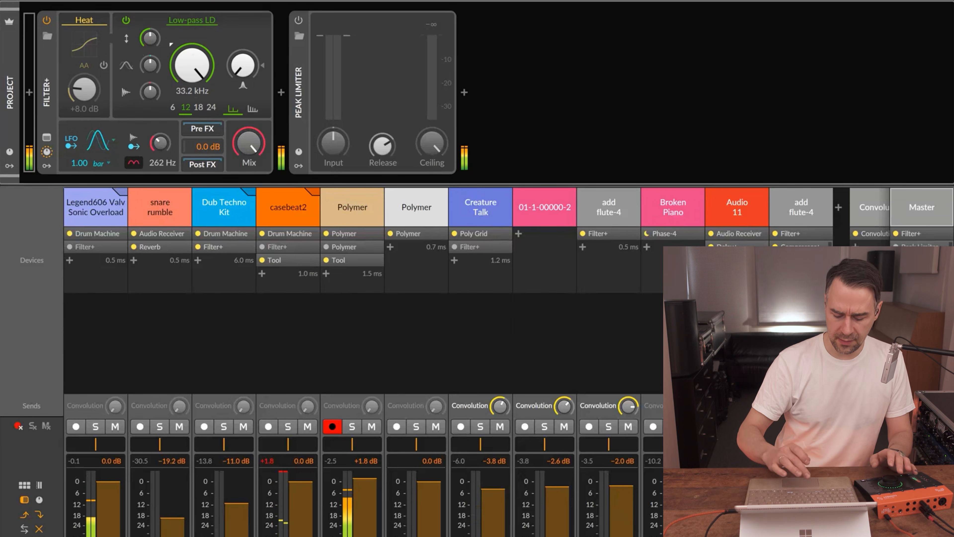
Turn off the arranger loop so playback runs on past bar 9, and check the master Filter+ during playback.
{"action": "key", "text": "Tab"}
{"action": "key", "text": "l"}
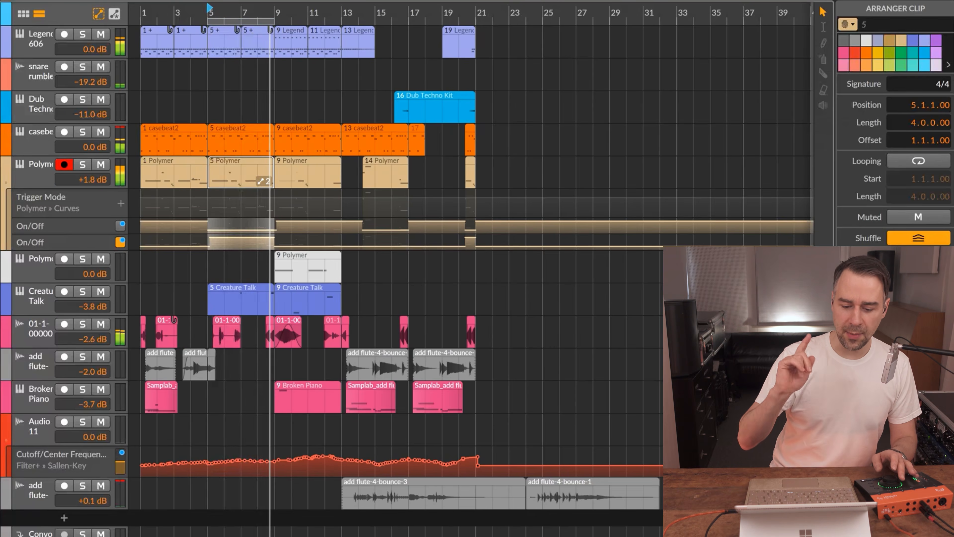
{"action": "key", "text": "Tab"}
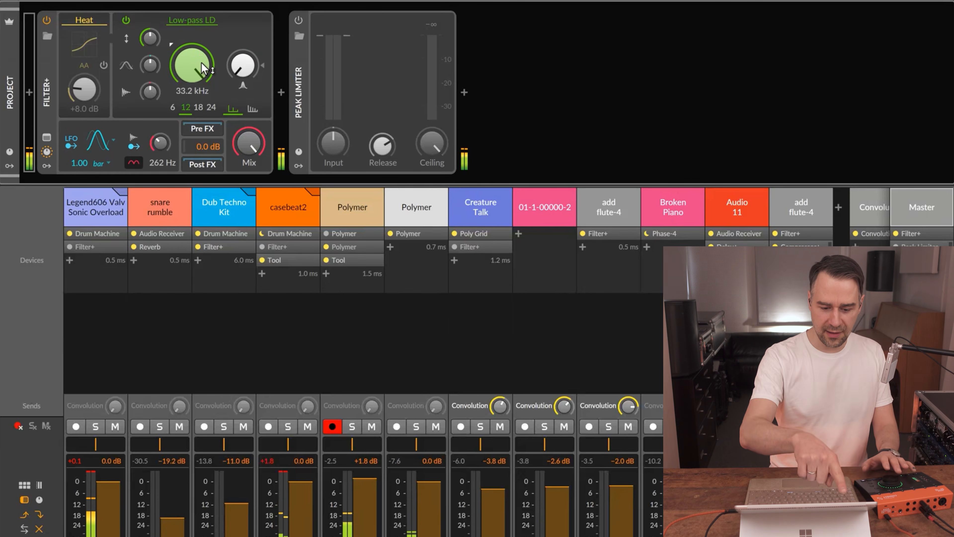
{"action": "key", "text": "Tab"}
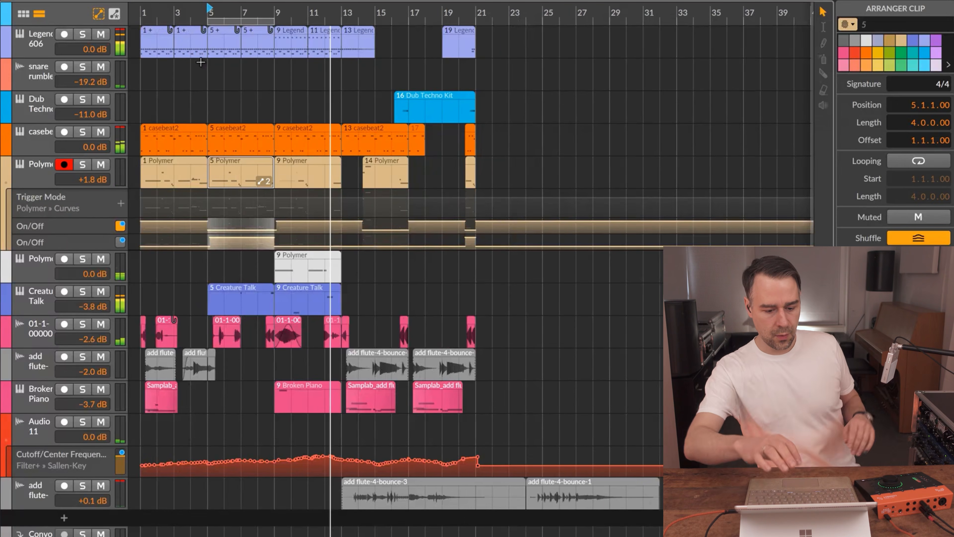
{"action": "key", "text": "ctrl+c"}
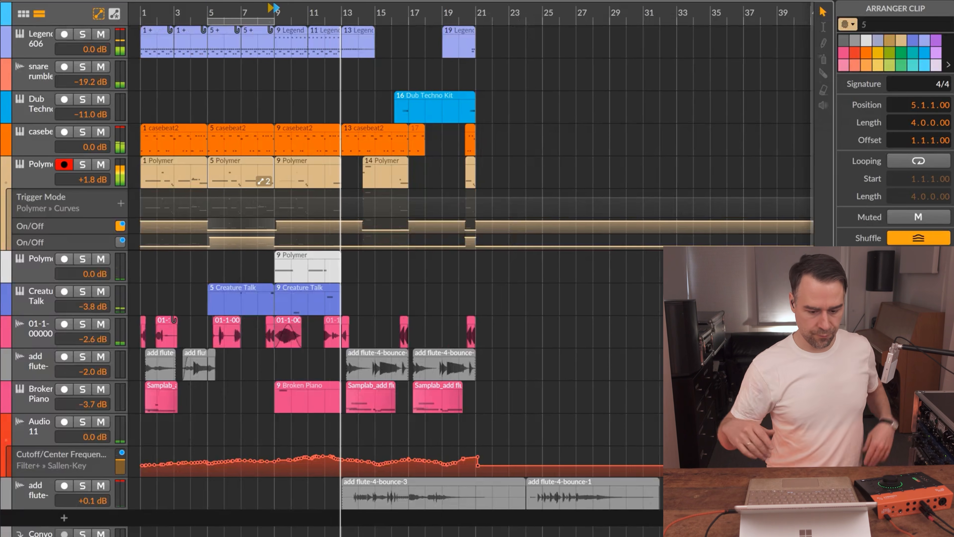